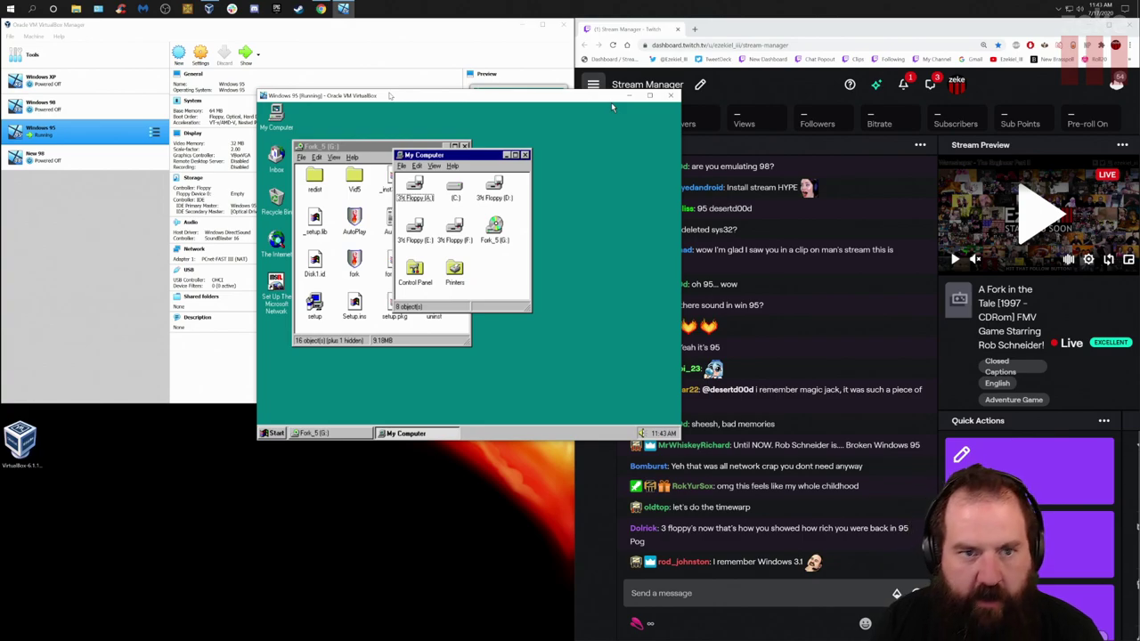
- Try the Windows 95 virtual machine in full-screen mode, and then return it to scaled mode
{"action": "key", "text": "ctrl+h"}
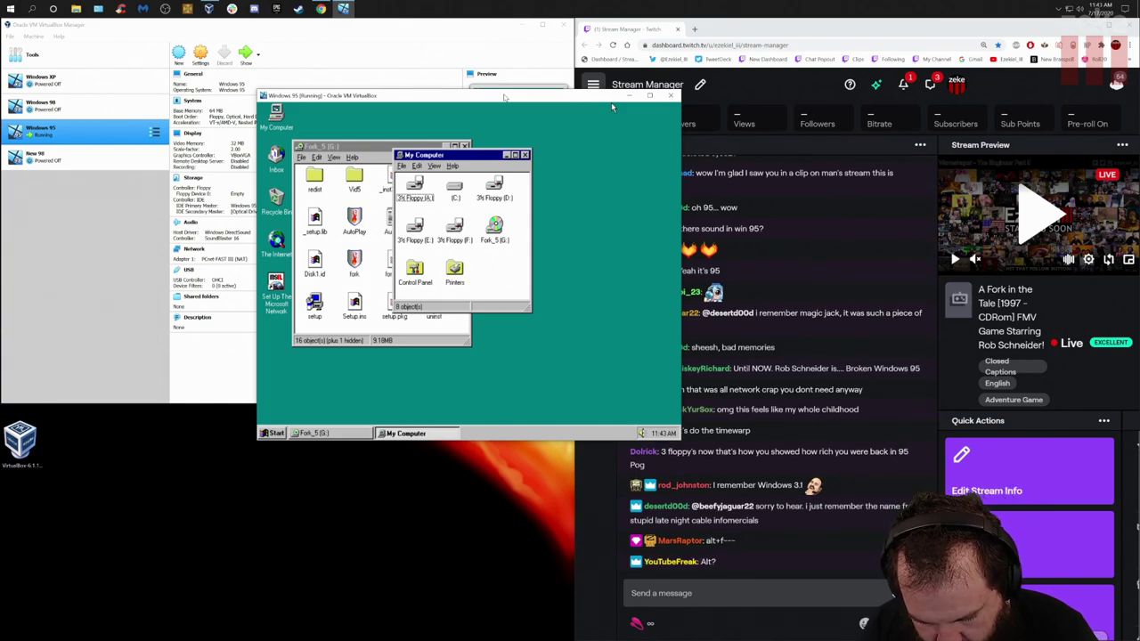
{"action": "key", "text": "Control_R+f"}
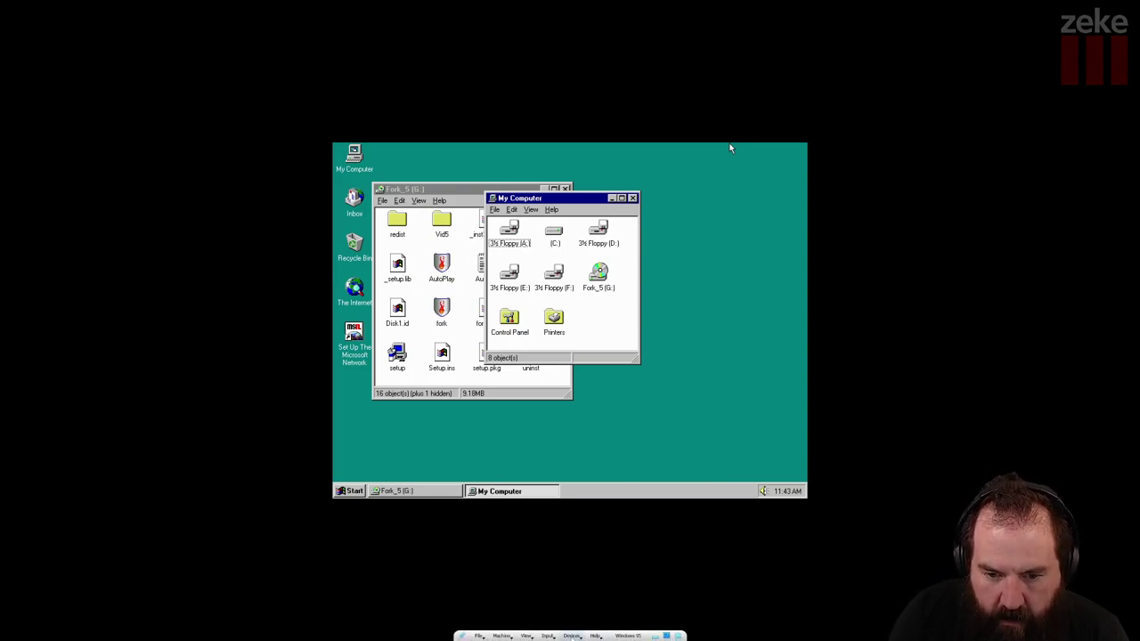
{"action": "left_click", "coordinate": [526, 636]}
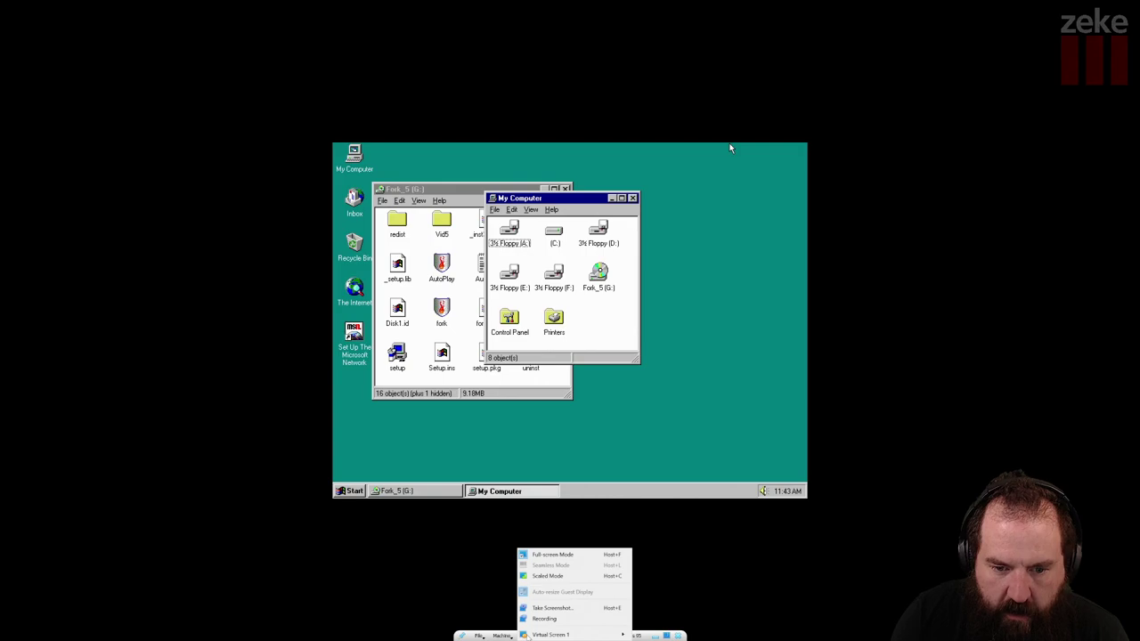
{"action": "left_click", "coordinate": [552, 554]}
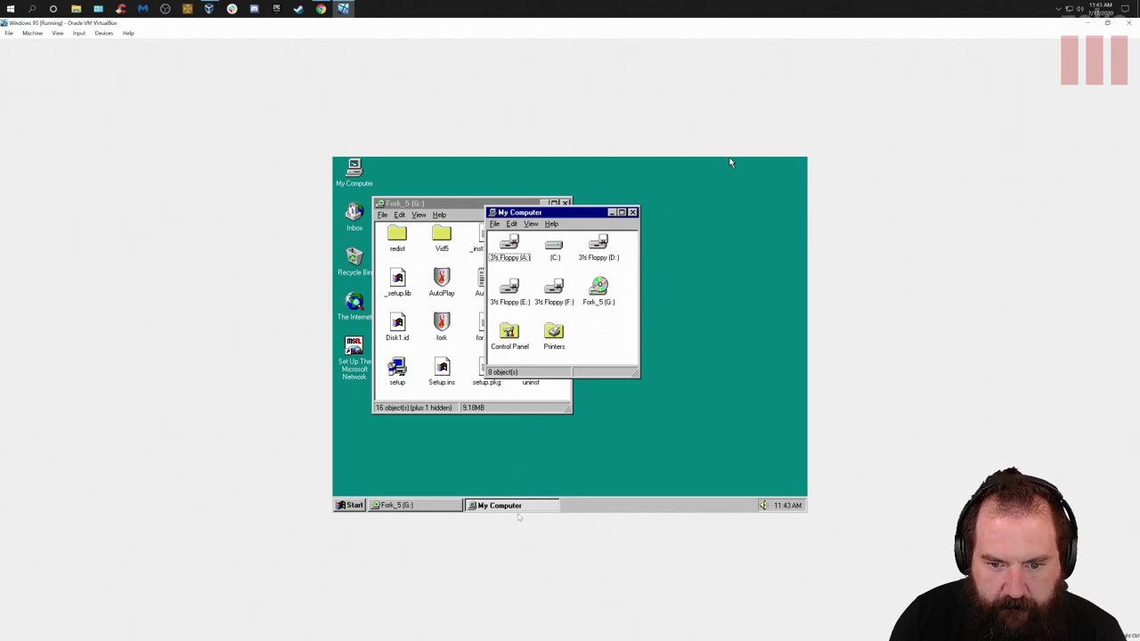
{"action": "left_click", "coordinate": [58, 33]}
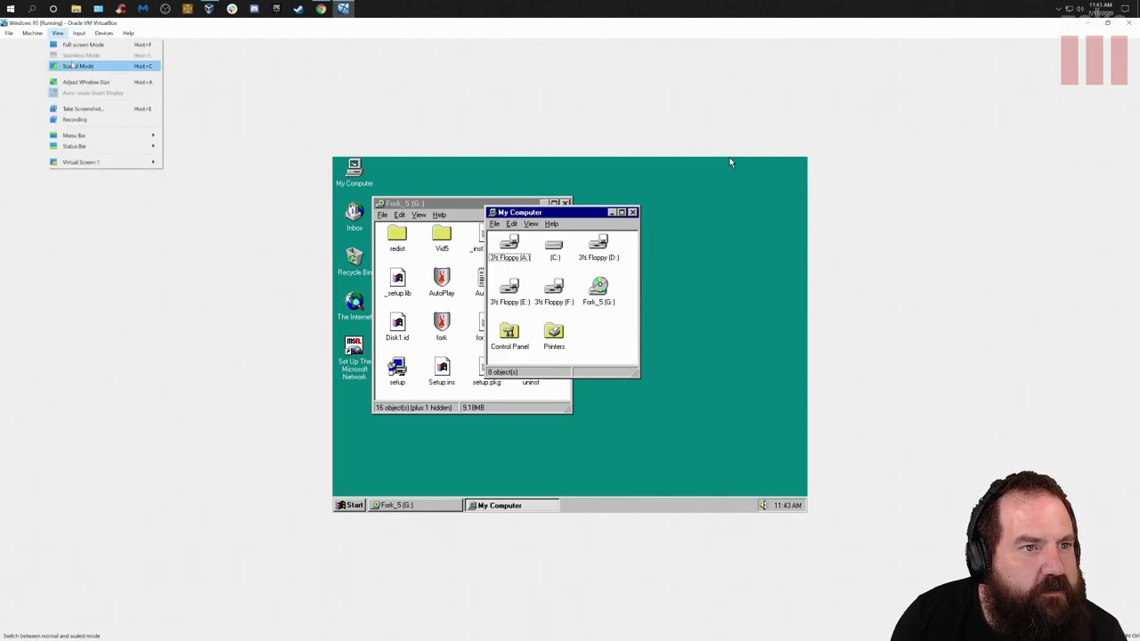
{"action": "left_click", "coordinate": [75, 65]}
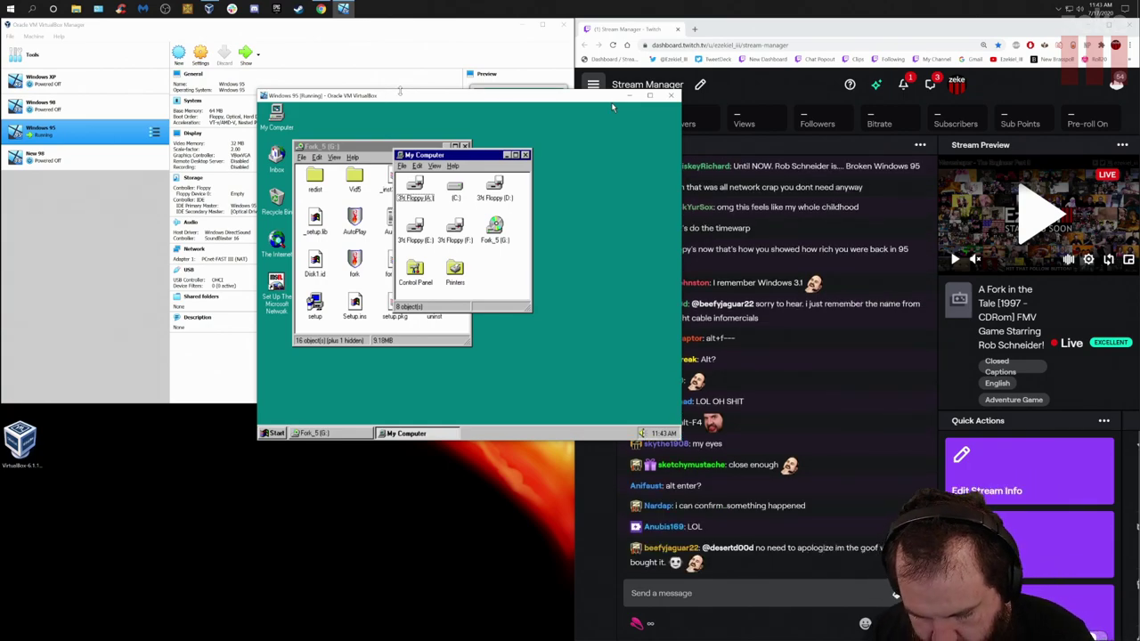
- Try full-screen mode again from scaled mode, leave it, and restore the virtual machine window from its maximized size
{"action": "key", "text": "ctrl+f"}
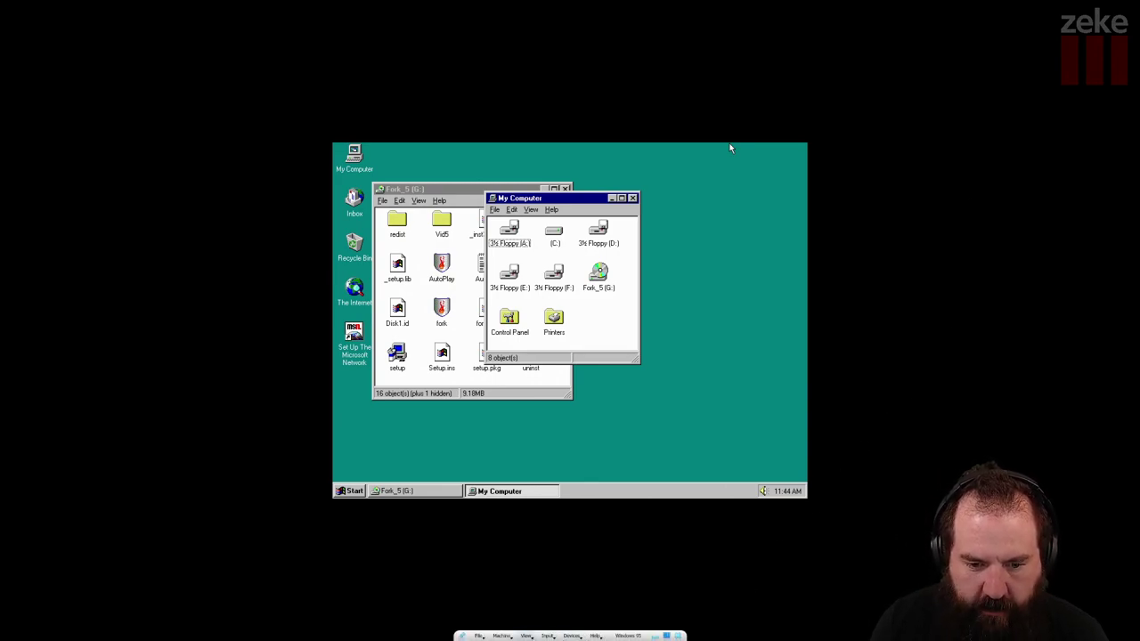
{"action": "left_click", "coordinate": [526, 635]}
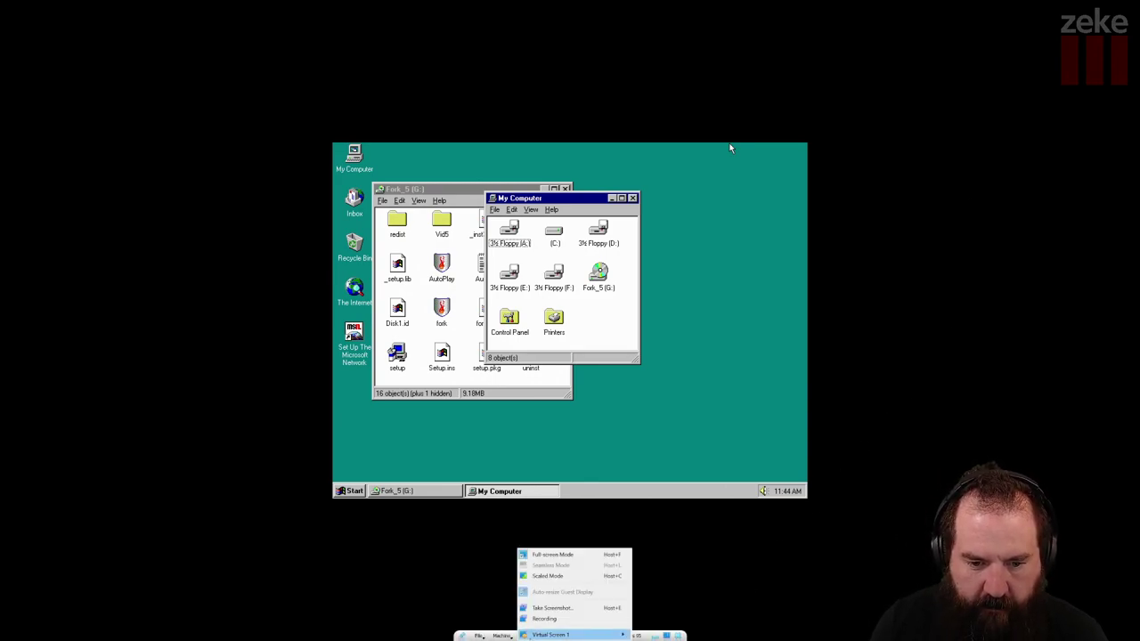
{"action": "left_click", "coordinate": [552, 554]}
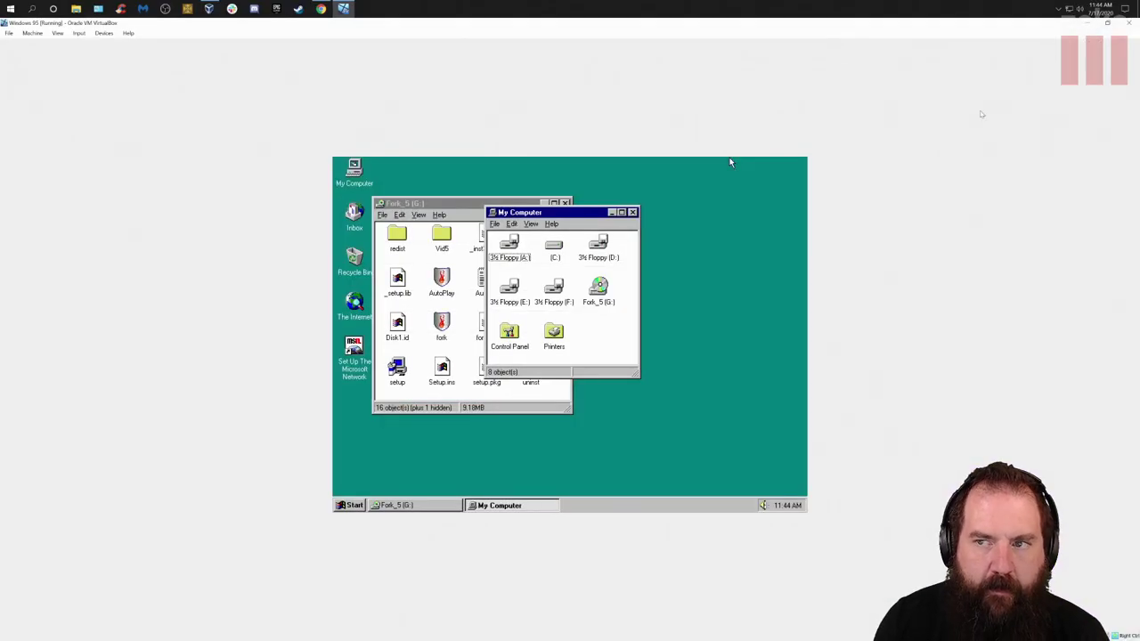
{"action": "left_click", "coordinate": [1108, 24]}
- Set the host desktop's display resolution to 800 × 600, keep the change and close the display settings
{"action": "right_click", "coordinate": [501, 462]}
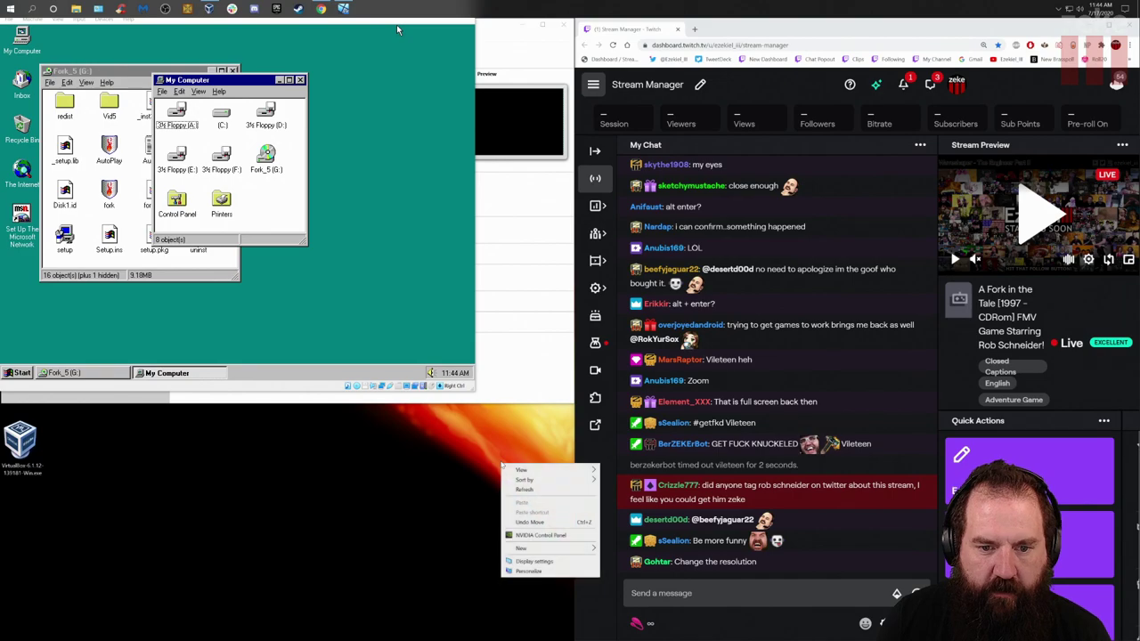
{"action": "left_click", "coordinate": [535, 561]}
{"action": "scroll", "coordinate": [218, 156], "scroll_direction": "down", "scroll_amount": 5}
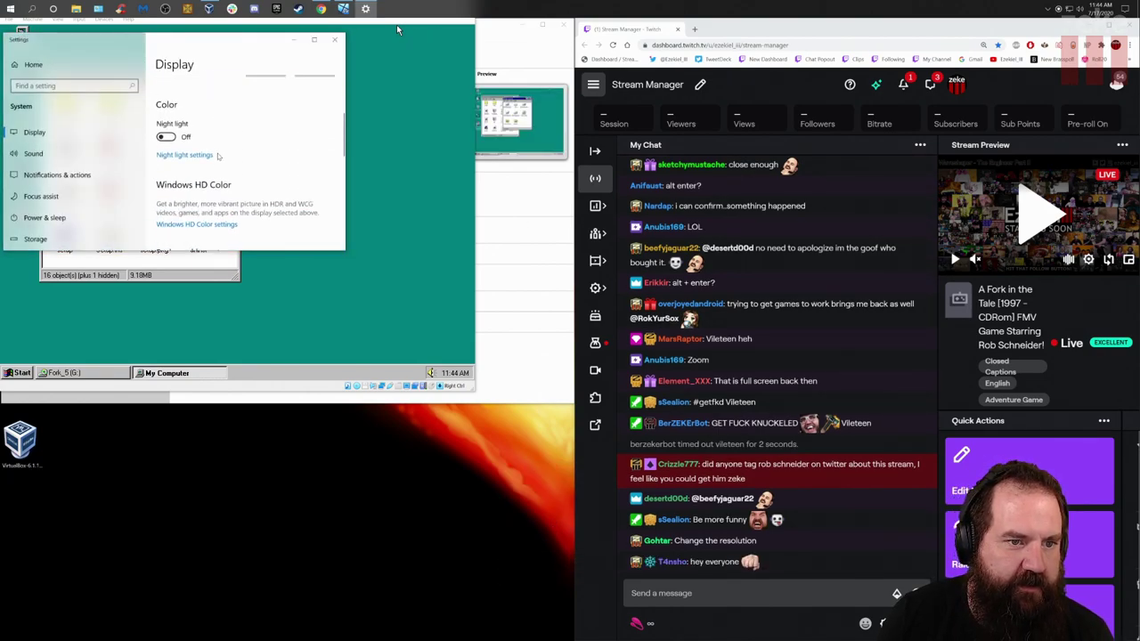
{"action": "scroll", "coordinate": [218, 156], "scroll_direction": "down", "scroll_amount": 3}
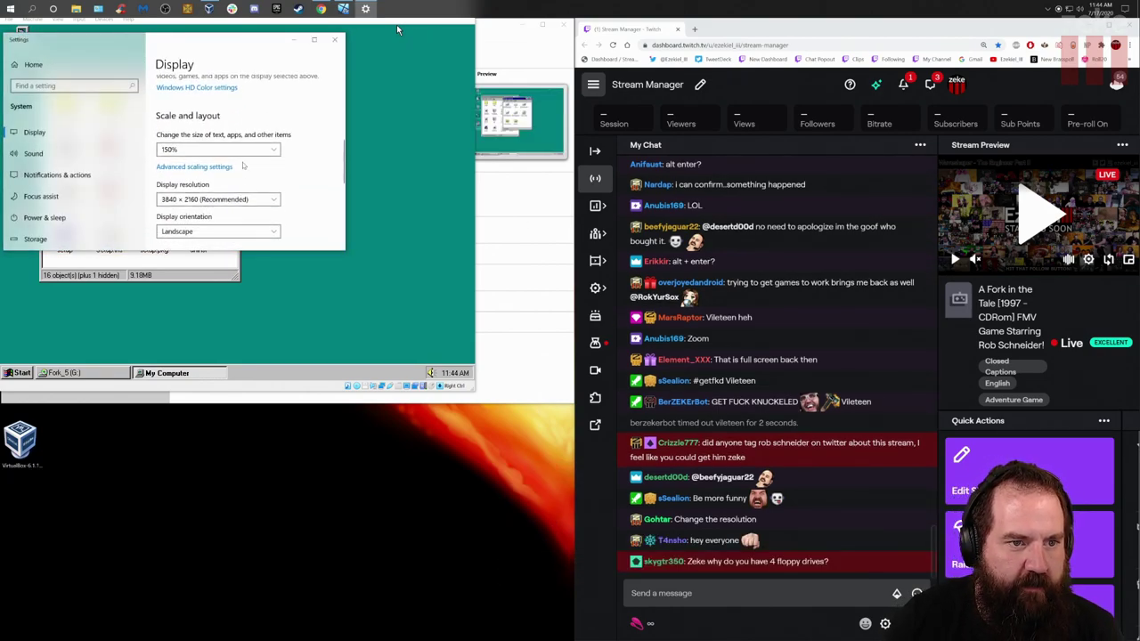
{"action": "left_click", "coordinate": [244, 150]}
{"action": "left_click", "coordinate": [306, 141]}
{"action": "left_click", "coordinate": [244, 200]}
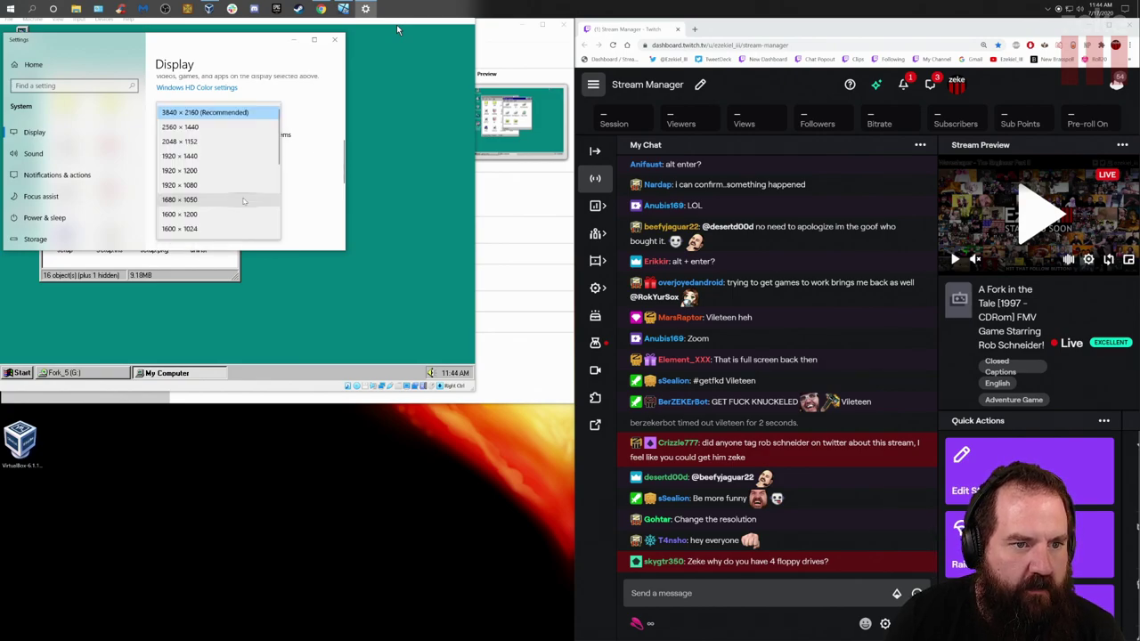
{"action": "scroll", "coordinate": [244, 199], "scroll_direction": "down", "scroll_amount": 5}
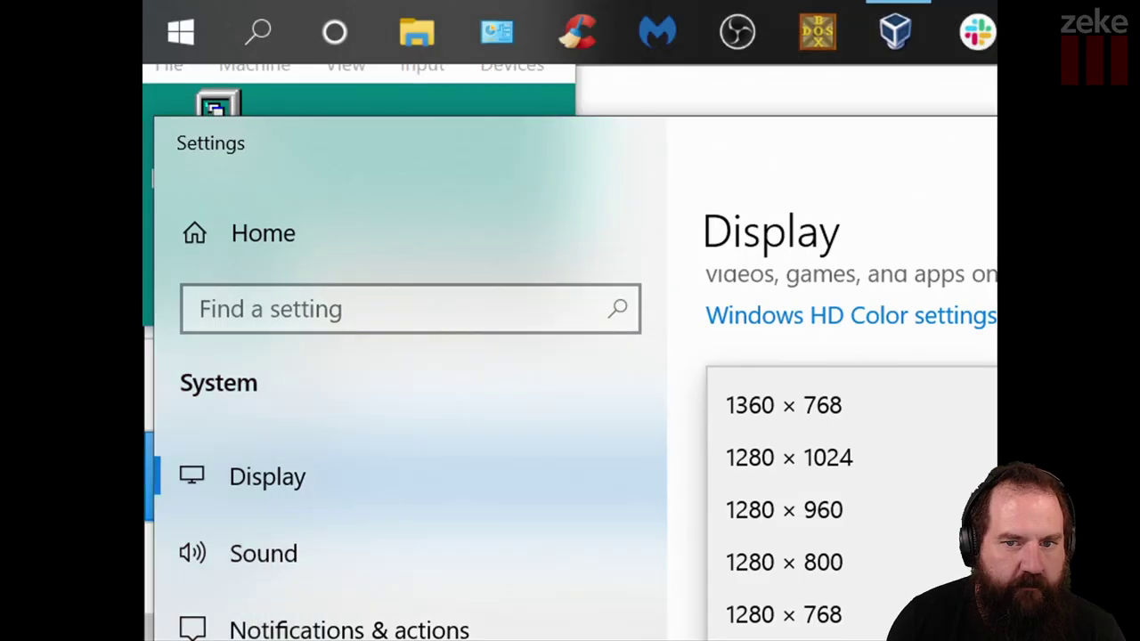
{"action": "left_click", "coordinate": [220, 230]}
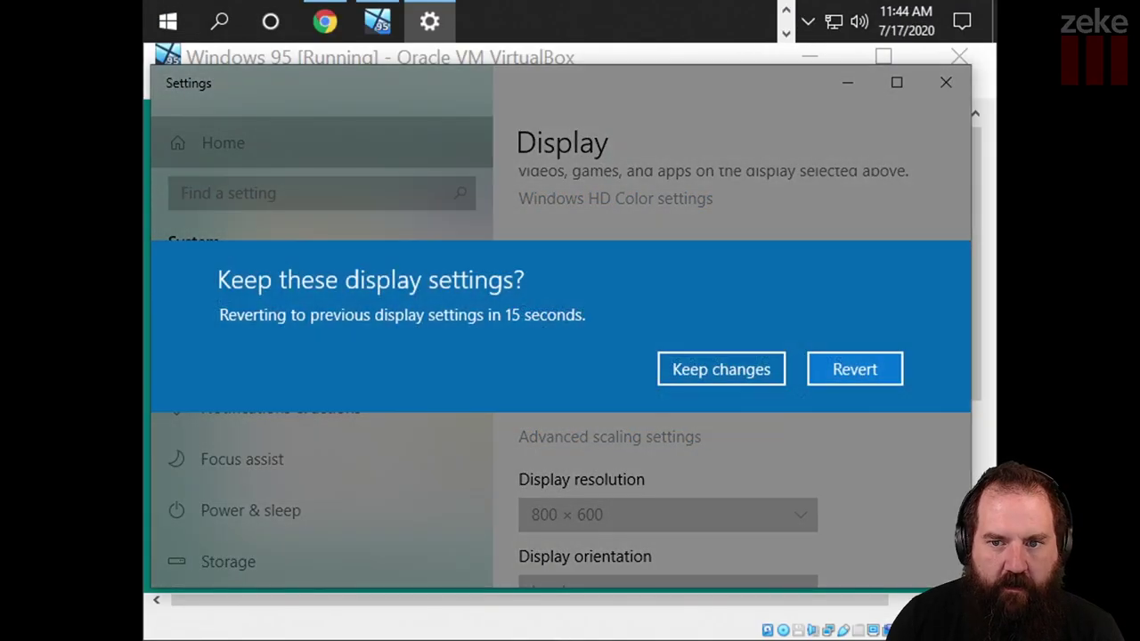
{"action": "left_click", "coordinate": [704, 365]}
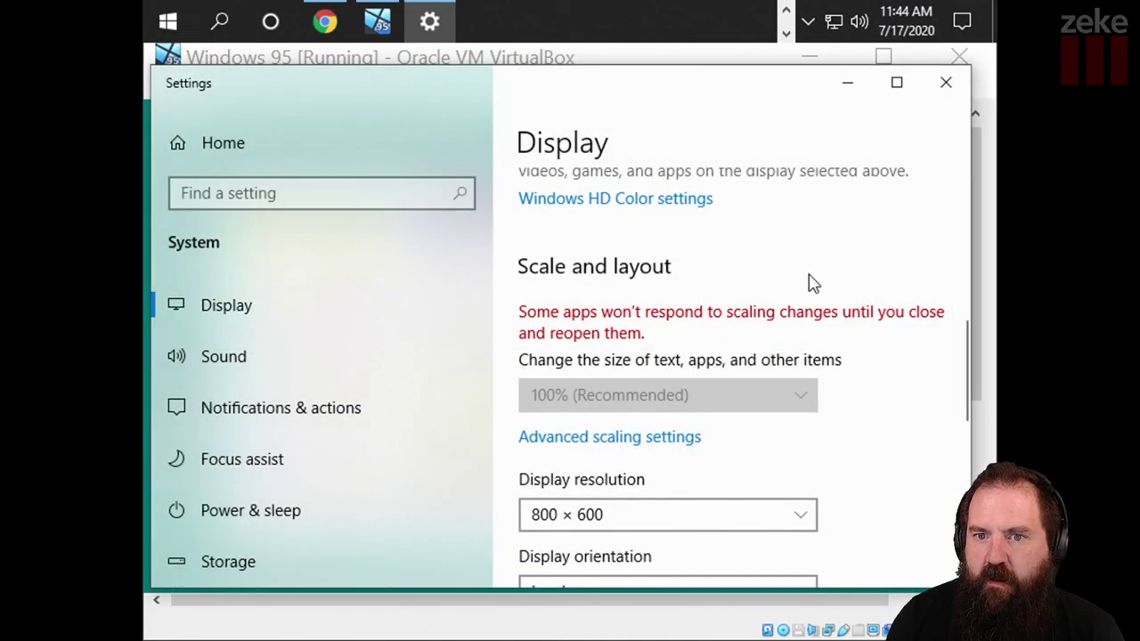
{"action": "left_click", "coordinate": [957, 92]}
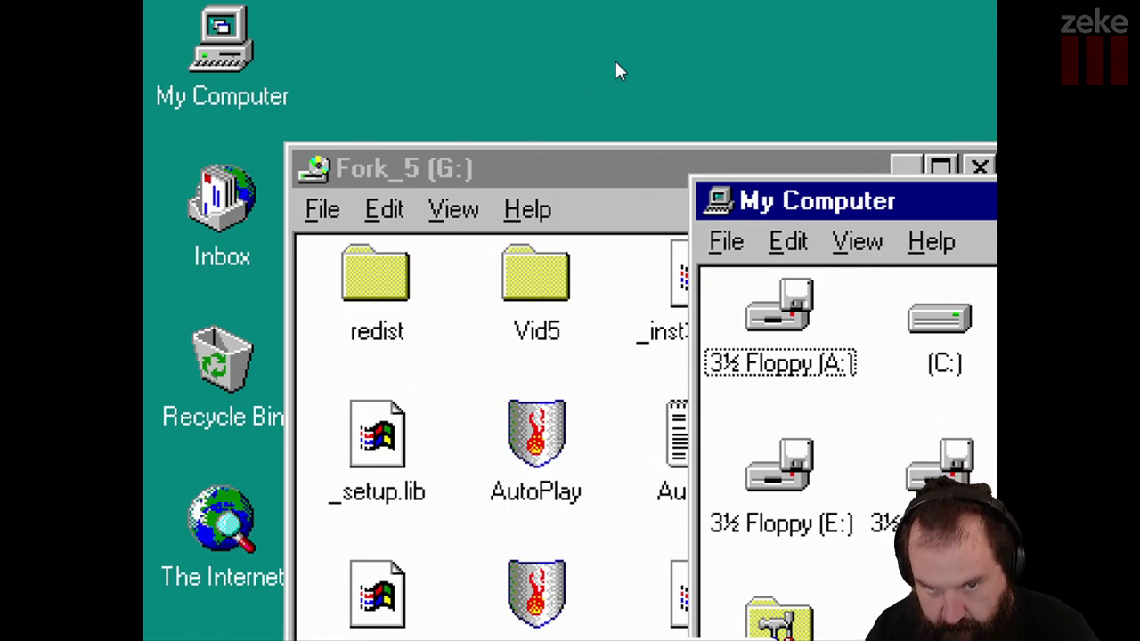
- Test the virtual machine's full-screen mode at the new host resolution and return it to a window
{"action": "key", "text": "ctrl+f"}
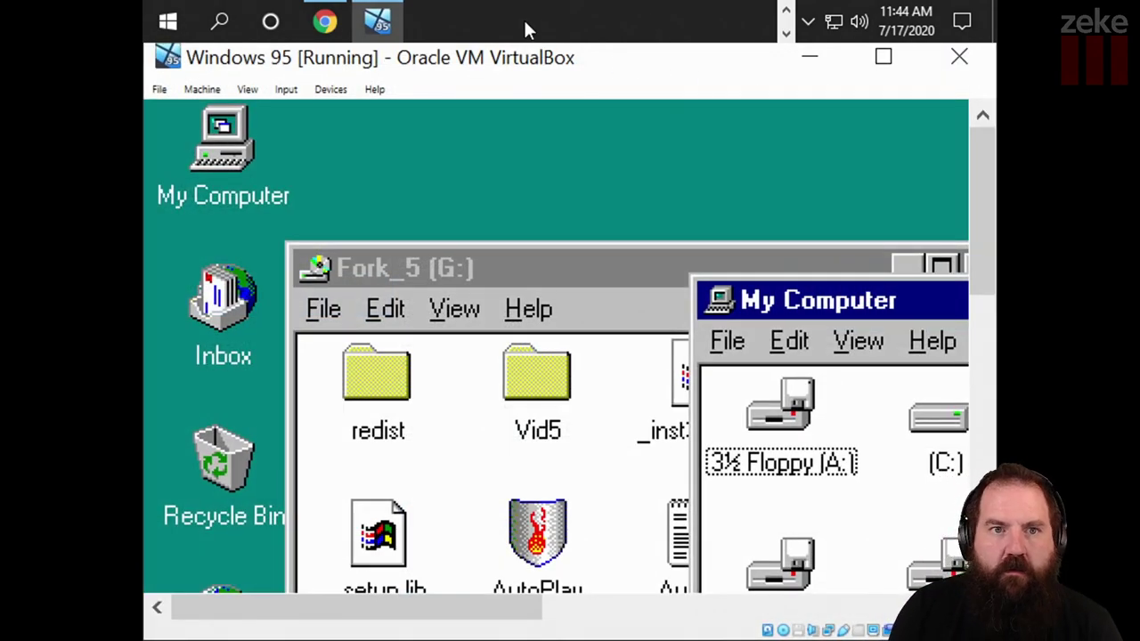
{"action": "left_click", "coordinate": [249, 90]}
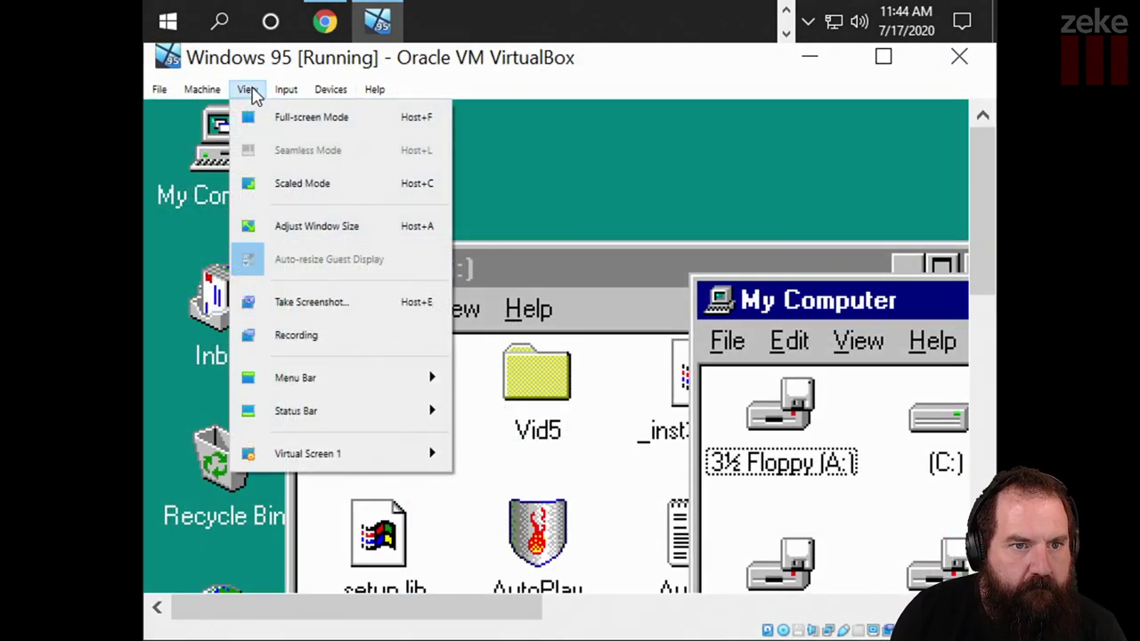
{"action": "left_click", "coordinate": [305, 135]}
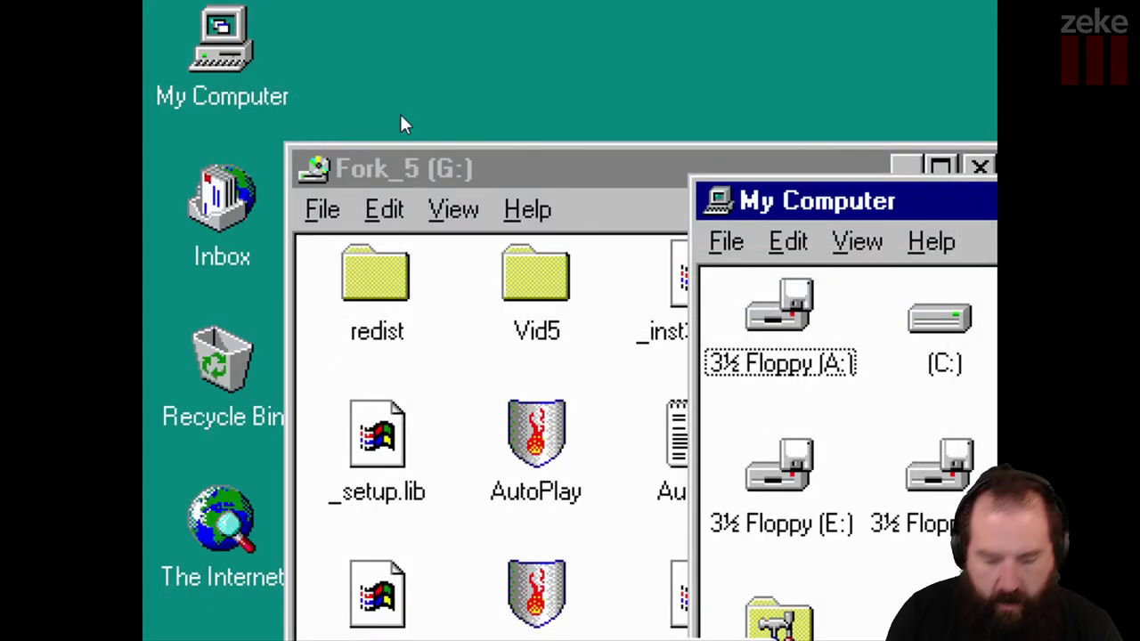
{"action": "key", "text": "ctrl+f"}
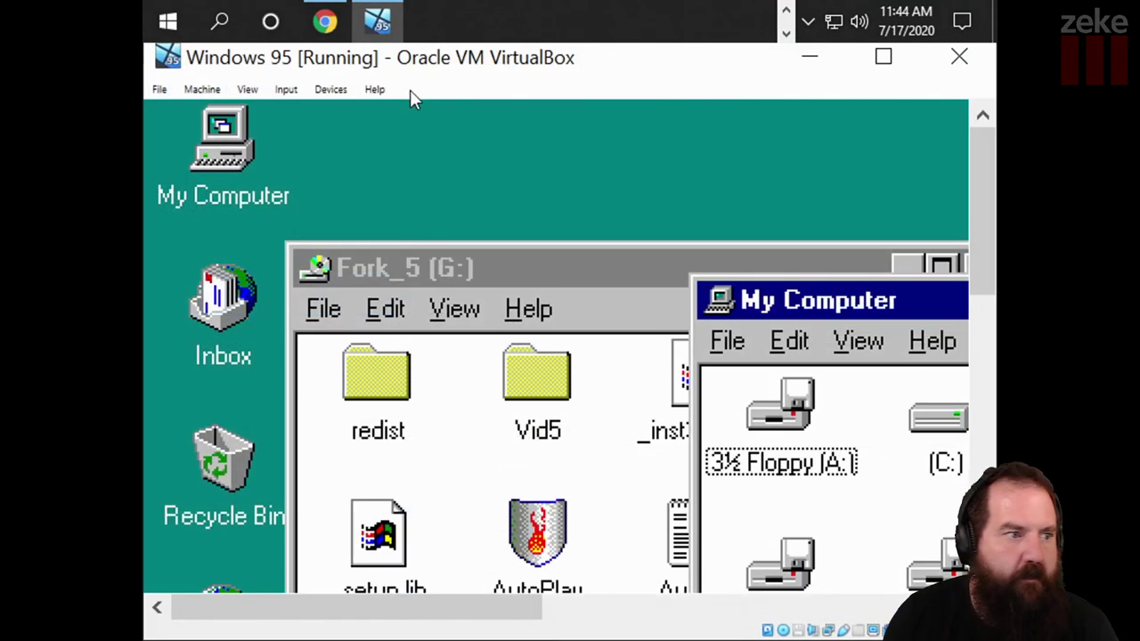
- Minimize the virtual machine and review the host's display arrangement, scaling, resolution and multiple-display settings
{"action": "left_click", "coordinate": [810, 58]}
{"action": "right_click", "coordinate": [537, 53]}
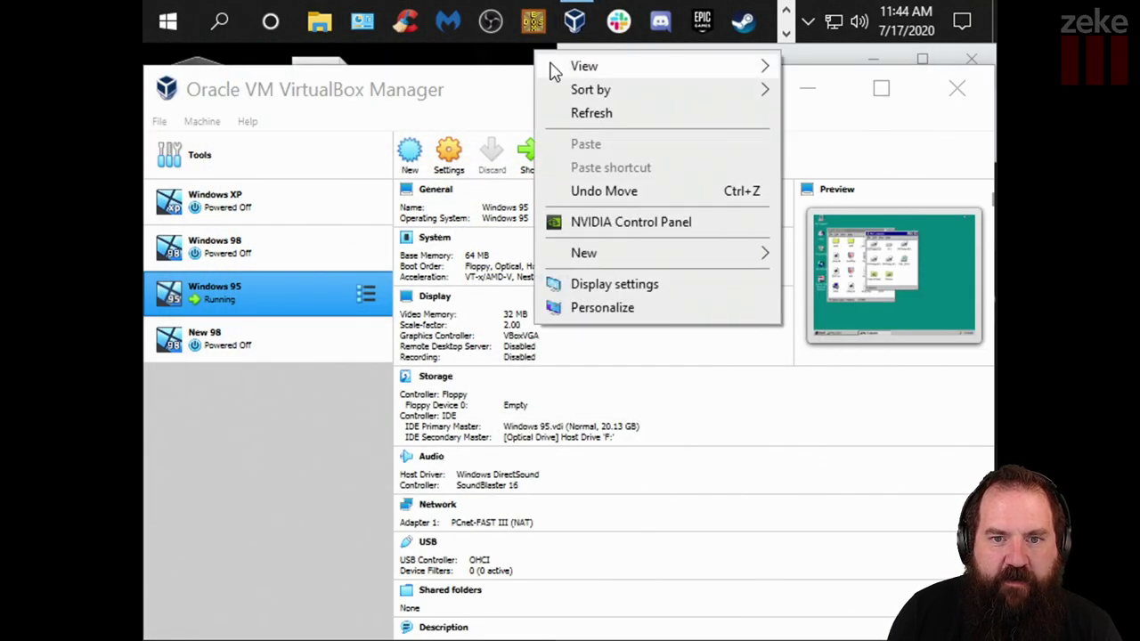
{"action": "left_click", "coordinate": [627, 292]}
{"action": "scroll", "coordinate": [651, 392], "scroll_direction": "down", "scroll_amount": 5}
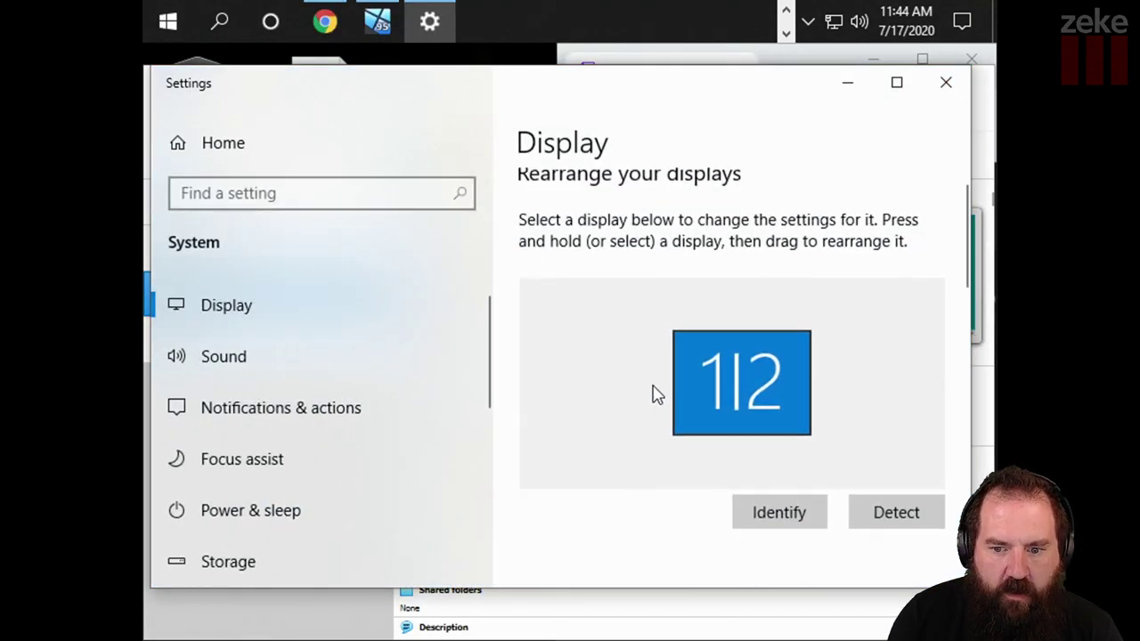
{"action": "scroll", "coordinate": [651, 389], "scroll_direction": "down", "scroll_amount": 3}
{"action": "scroll", "coordinate": [653, 390], "scroll_direction": "up", "scroll_amount": 3}
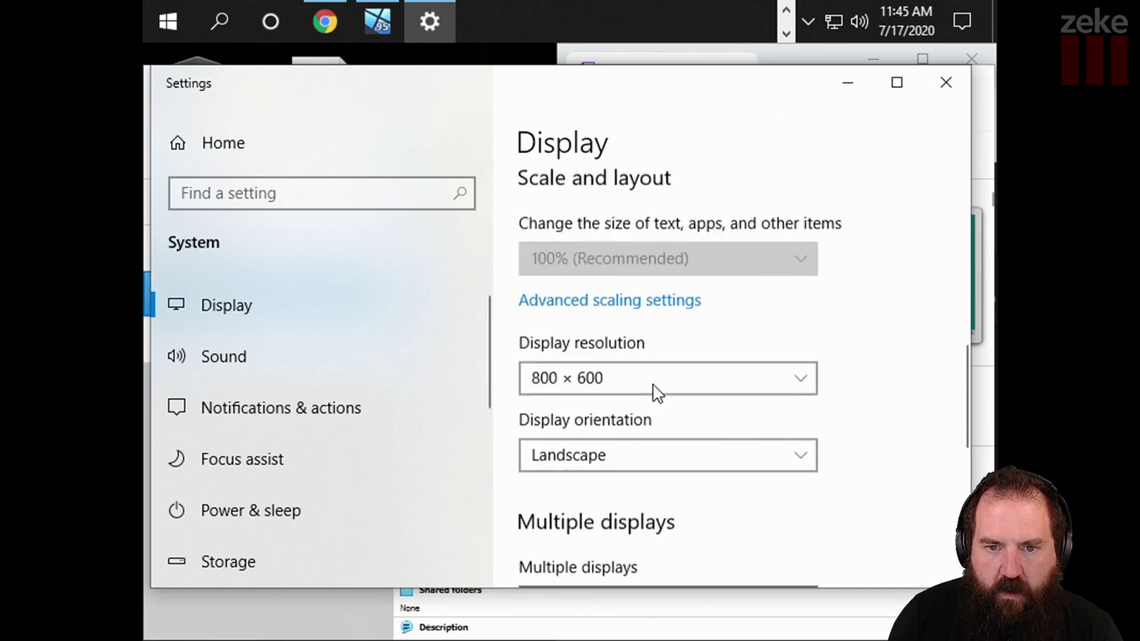
{"action": "scroll", "coordinate": [721, 417], "scroll_direction": "down", "scroll_amount": 8}
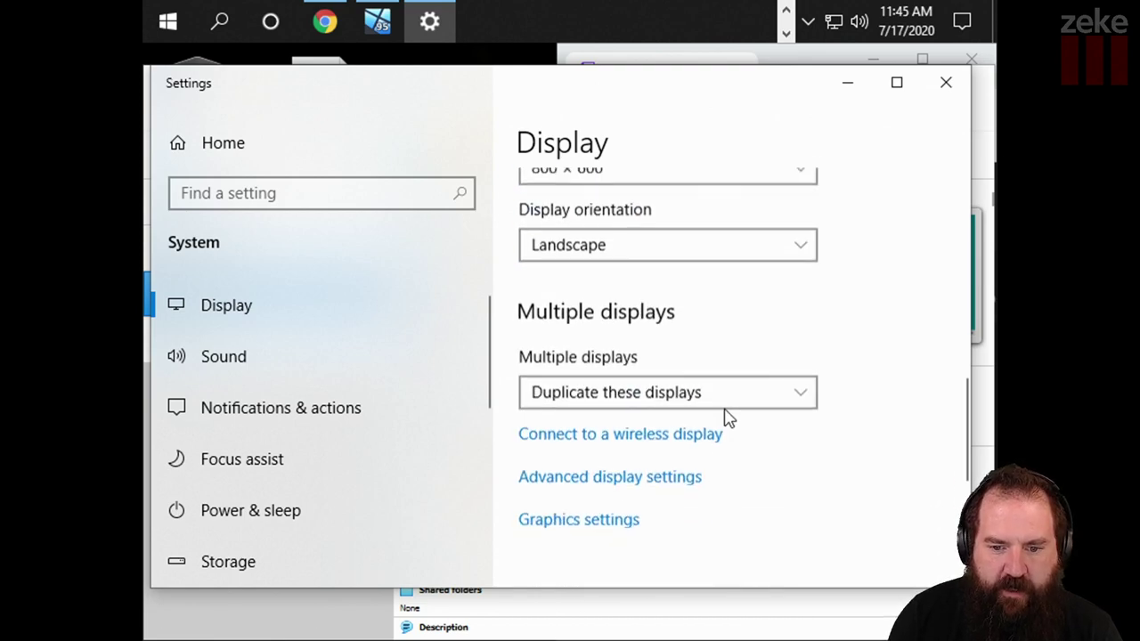
{"action": "scroll", "coordinate": [712, 420], "scroll_direction": "up", "scroll_amount": 8}
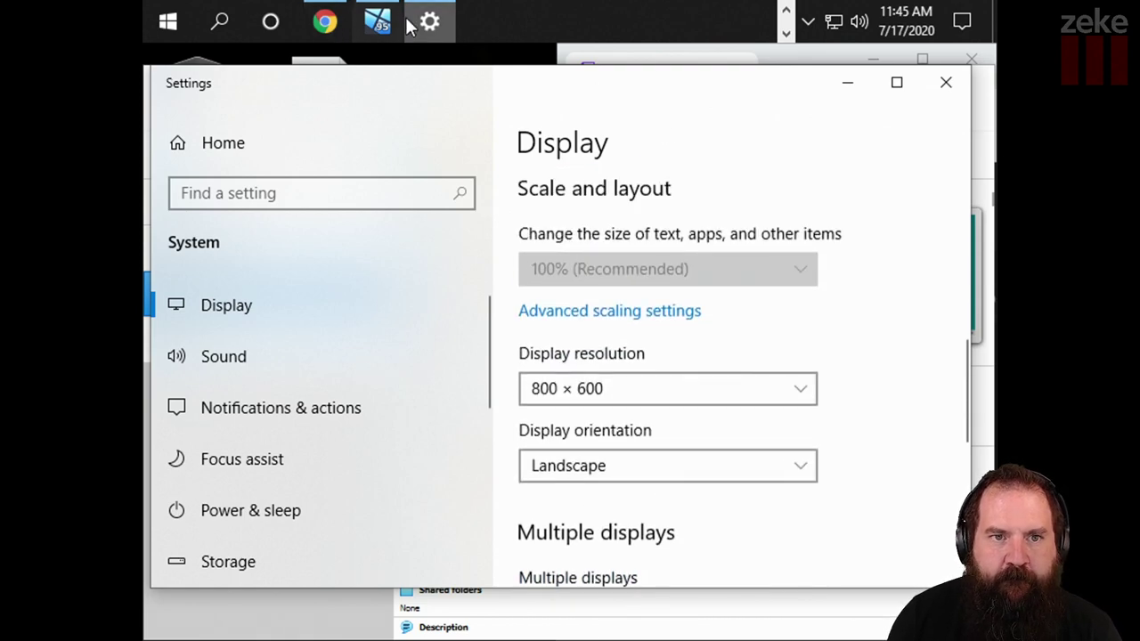
- Bring back the Windows 95 virtual machine window and switch it to scaled mode
{"action": "left_click", "coordinate": [377, 21]}
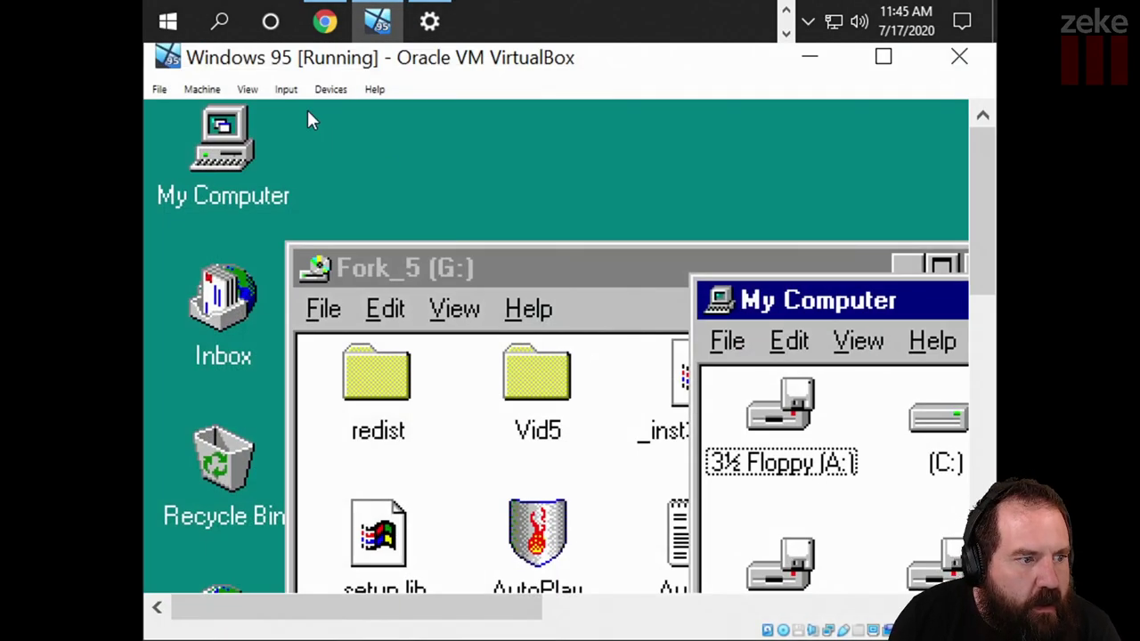
{"action": "left_click", "coordinate": [248, 89]}
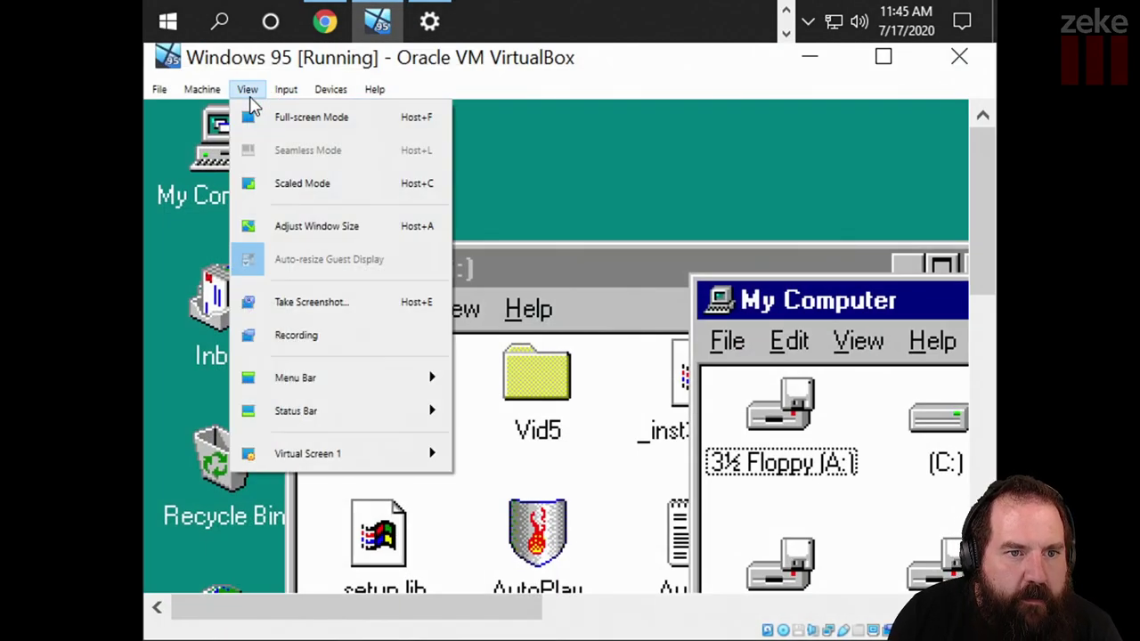
{"action": "left_click", "coordinate": [287, 182]}
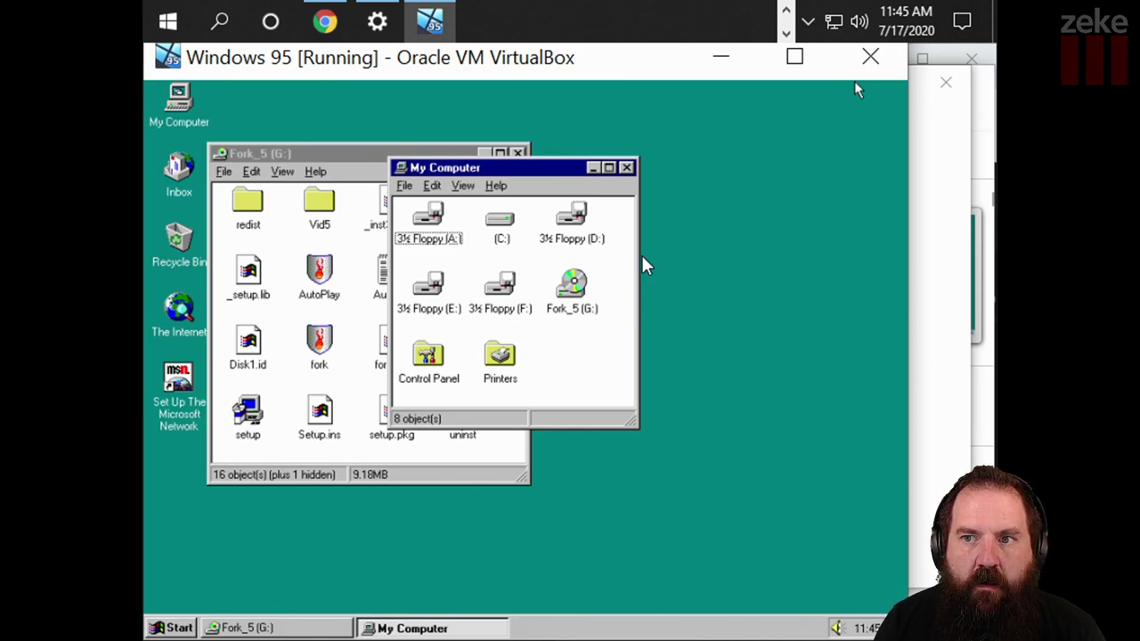
- Make the host taskbar hide automatically in desktop mode, and maximize the virtual machine window
{"action": "right_click", "coordinate": [648, 33]}
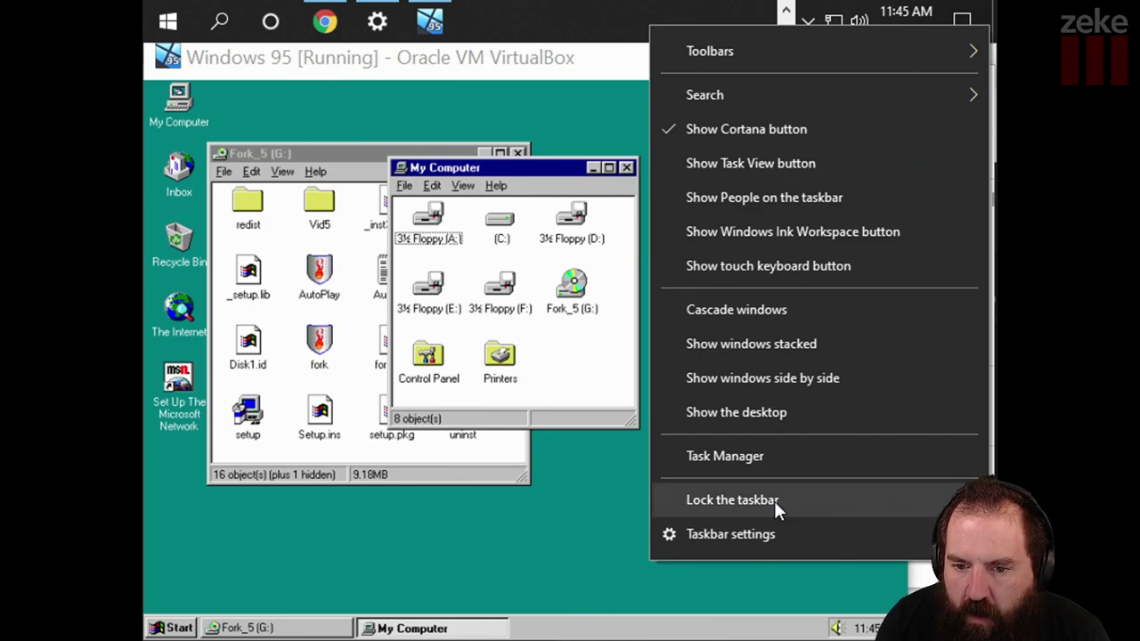
{"action": "left_click", "coordinate": [772, 532]}
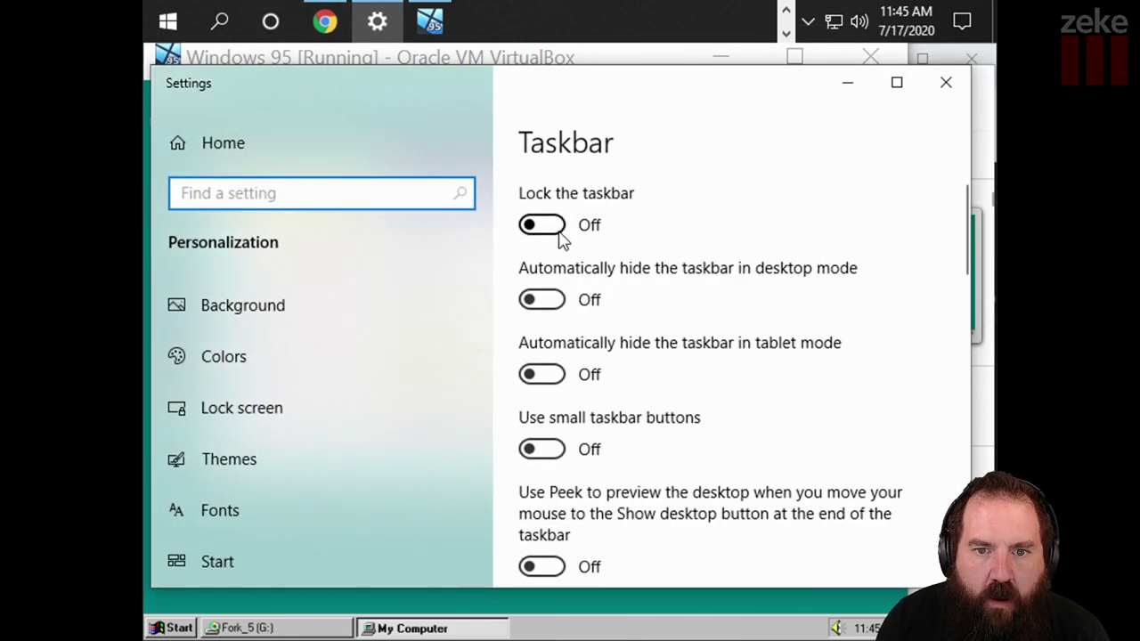
{"action": "left_click", "coordinate": [554, 299]}
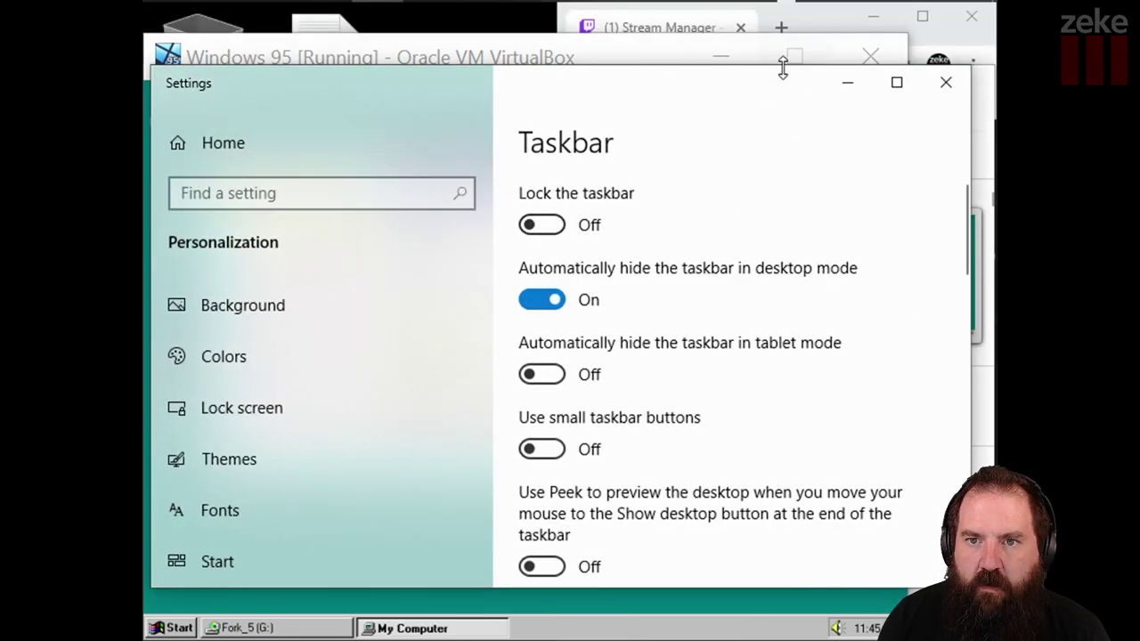
{"action": "left_click", "coordinate": [944, 83]}
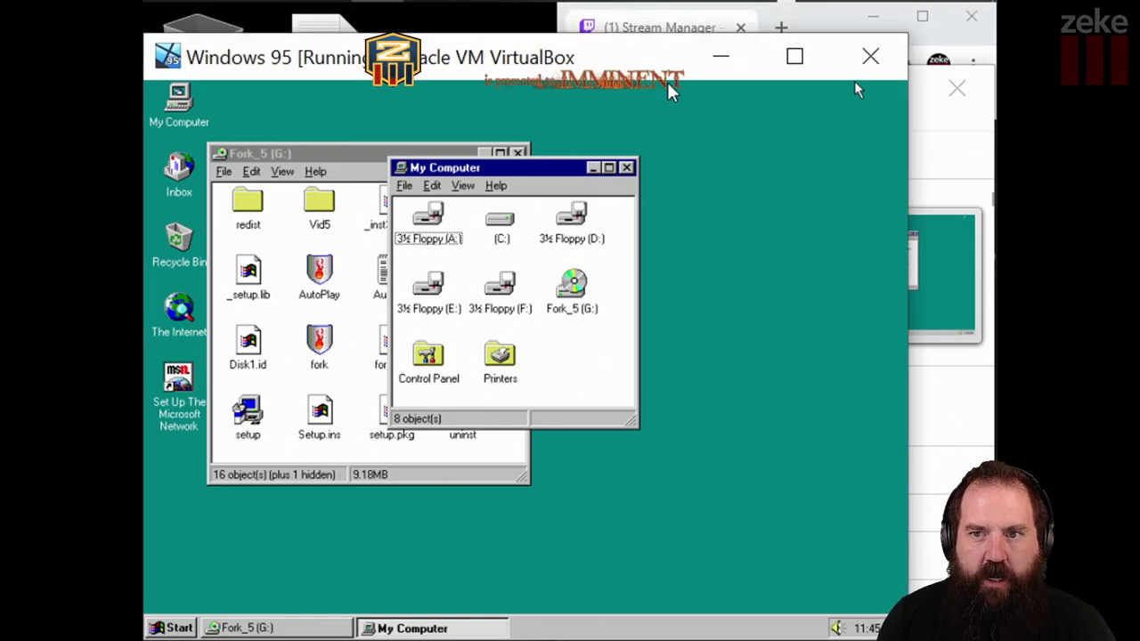
{"action": "left_click", "coordinate": [794, 57]}
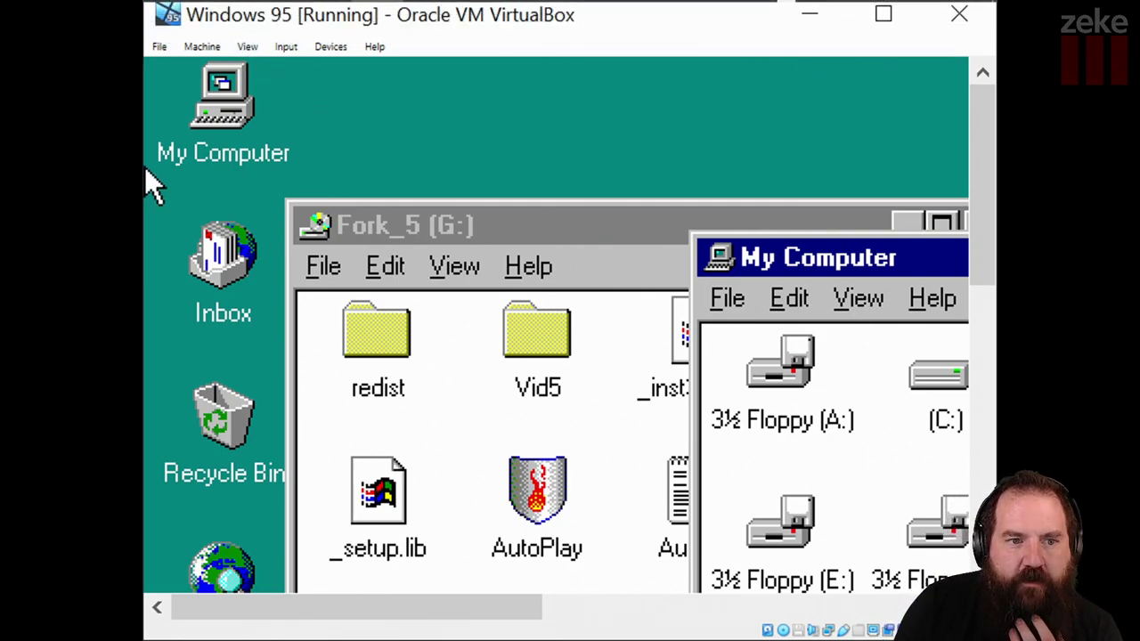
- Clear the My Computer window from the front of the Windows 95 desktop, leaving the Fork_5 (G:) window open
{"action": "key", "text": "alt+F4"}
{"action": "right_click", "coordinate": [539, 88]}
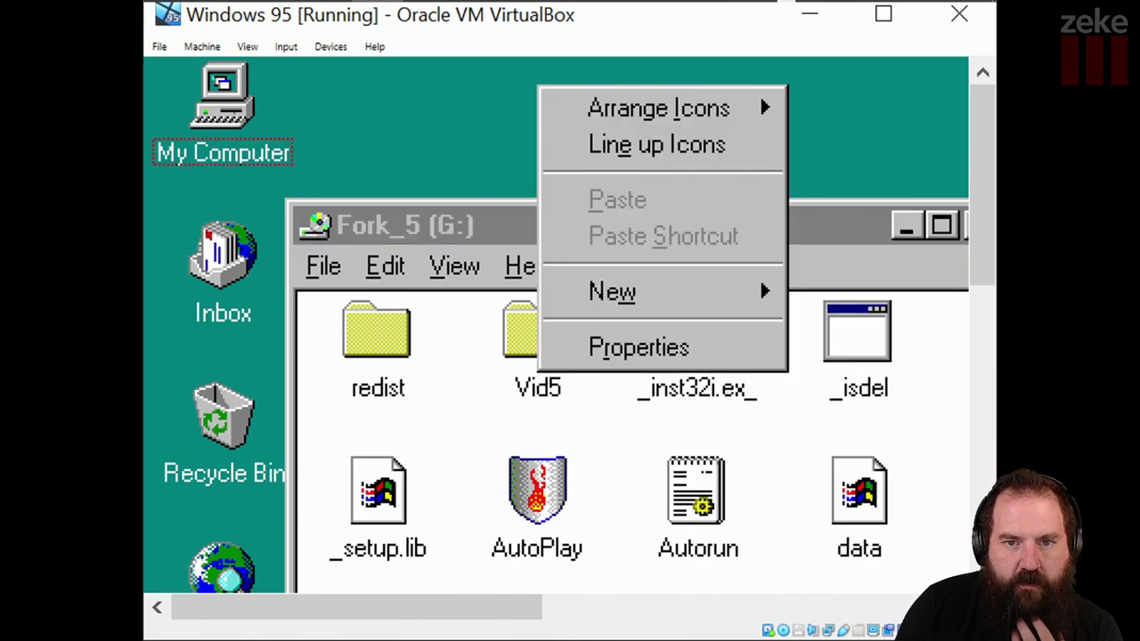
{"action": "left_click", "coordinate": [351, 113]}
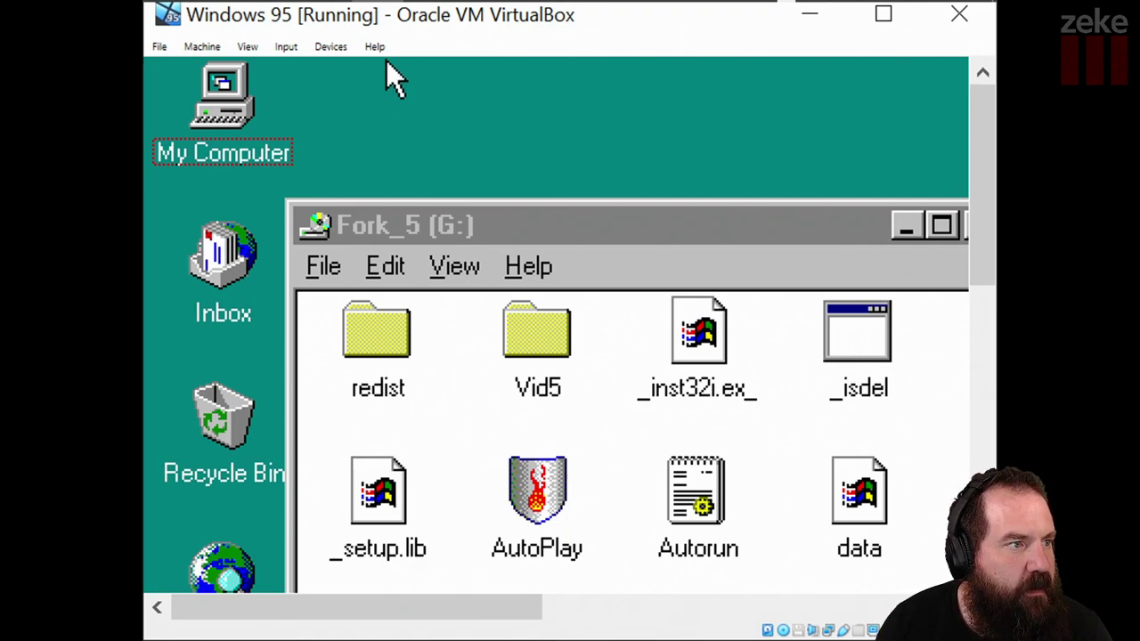
- Try to fit the virtual machine window to the guest display with Adjust Window Size
{"action": "left_click", "coordinate": [242, 50]}
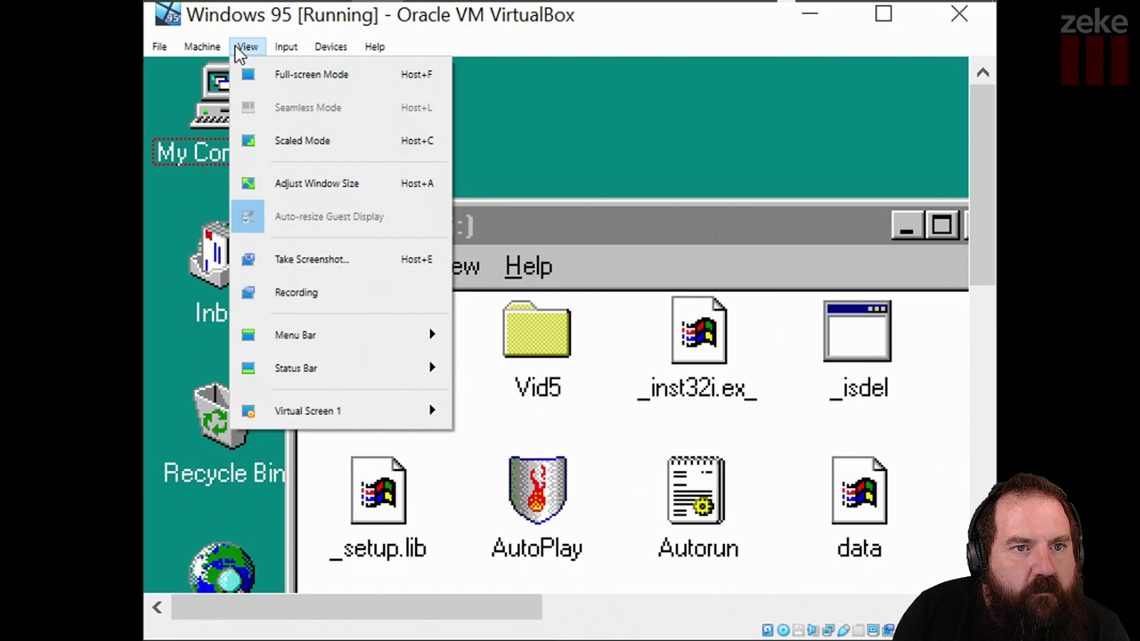
{"action": "left_click", "coordinate": [294, 184]}
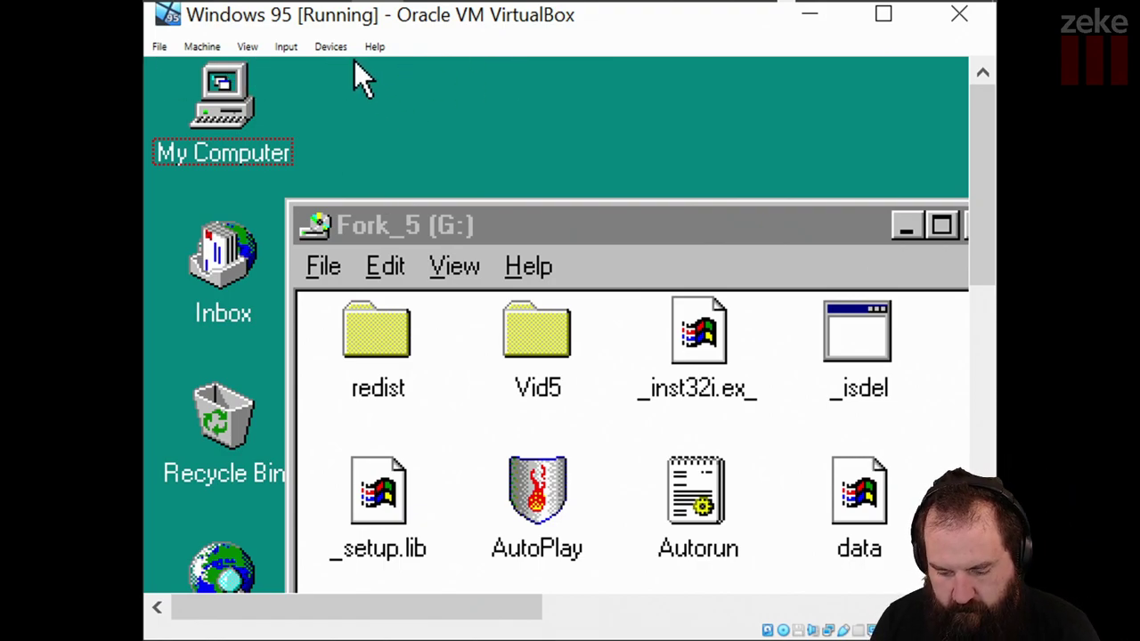
{"action": "left_click", "coordinate": [249, 47]}
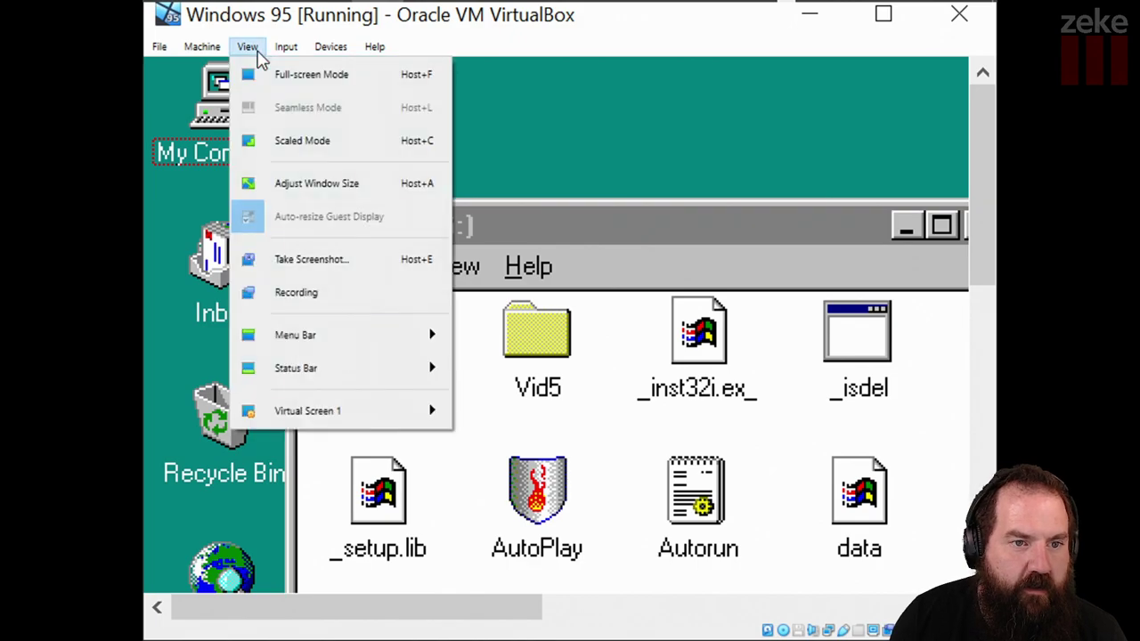
{"action": "left_click", "coordinate": [335, 187]}
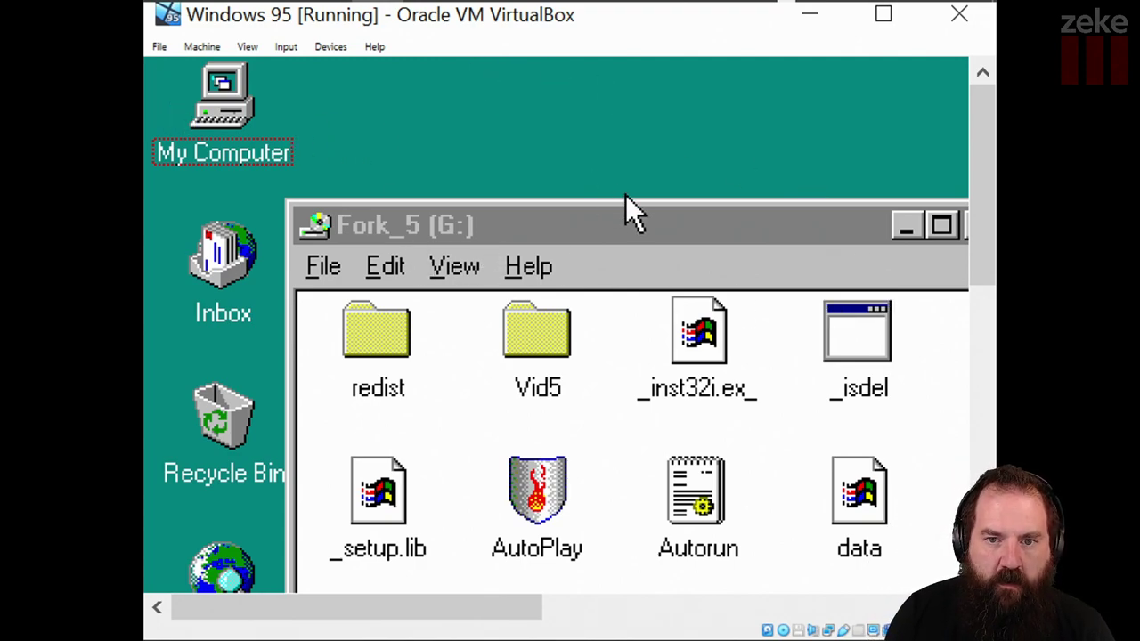
{"action": "right_click", "coordinate": [551, 112]}
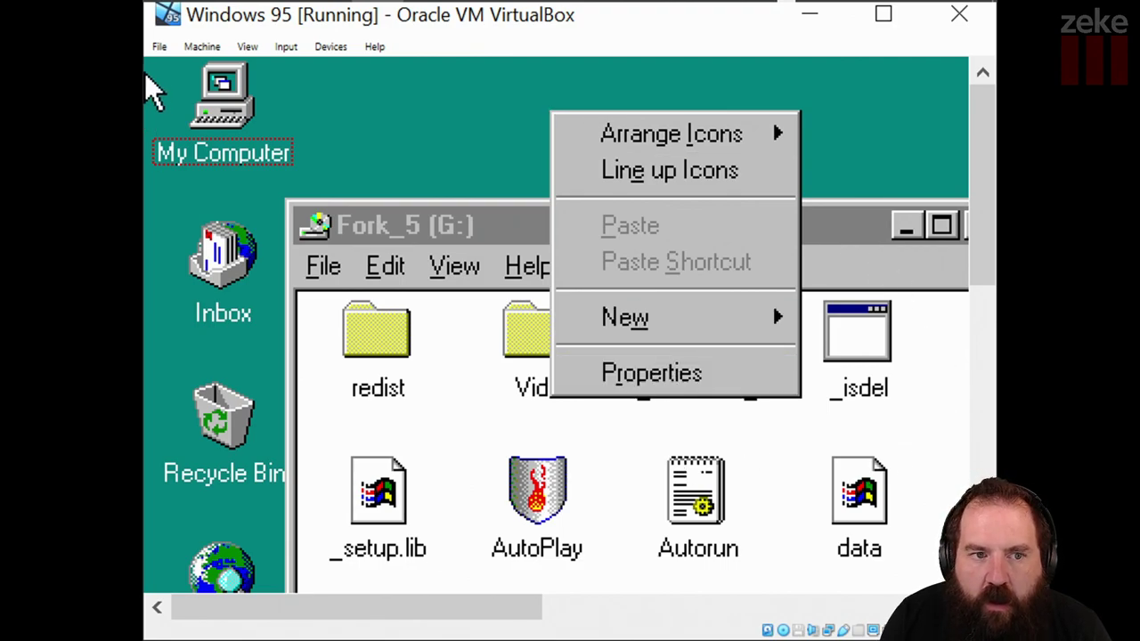
{"action": "left_click", "coordinate": [498, 181]}
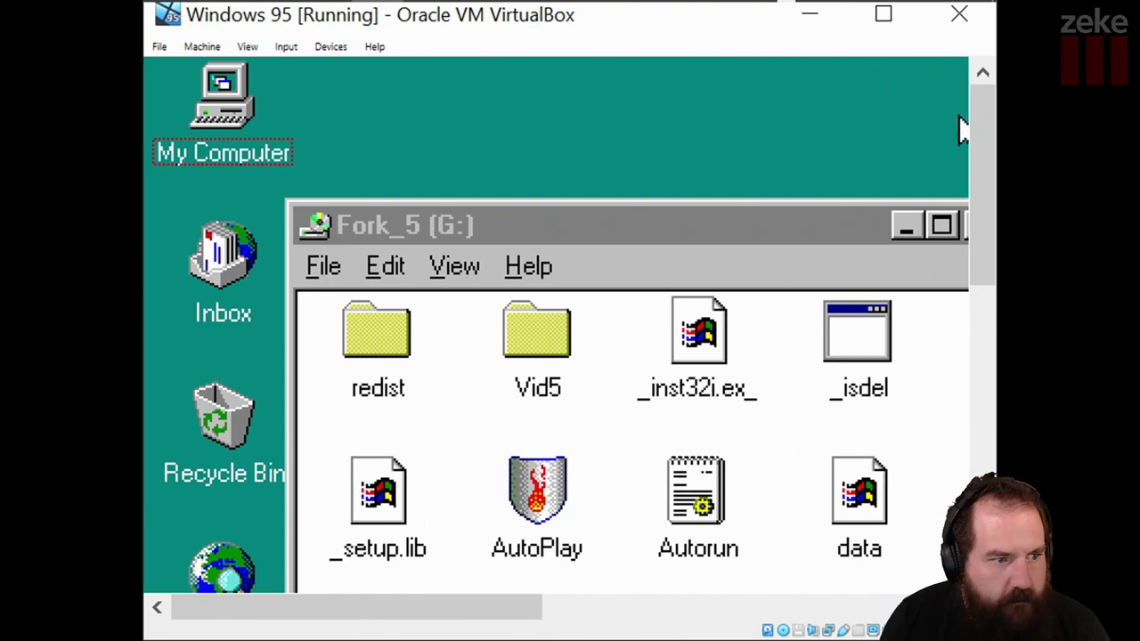
{"action": "left_click_drag", "start_coordinate": [985, 124], "coordinate": [984, 423]}
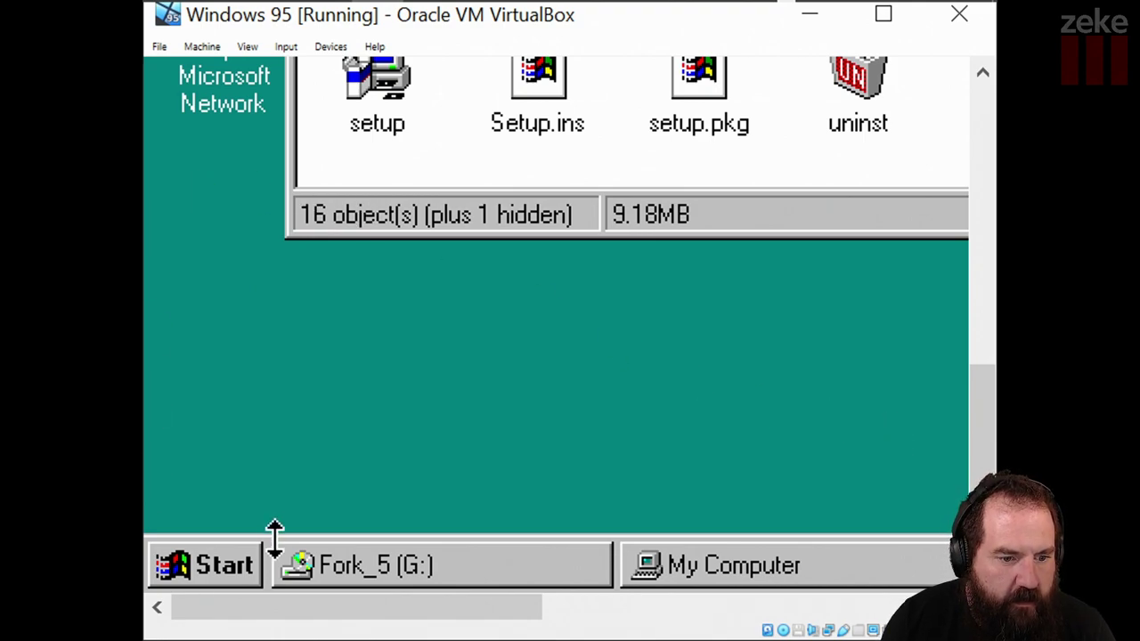
{"action": "left_click", "coordinate": [224, 570]}
{"action": "mouse_move", "coordinate": [400, 209]}
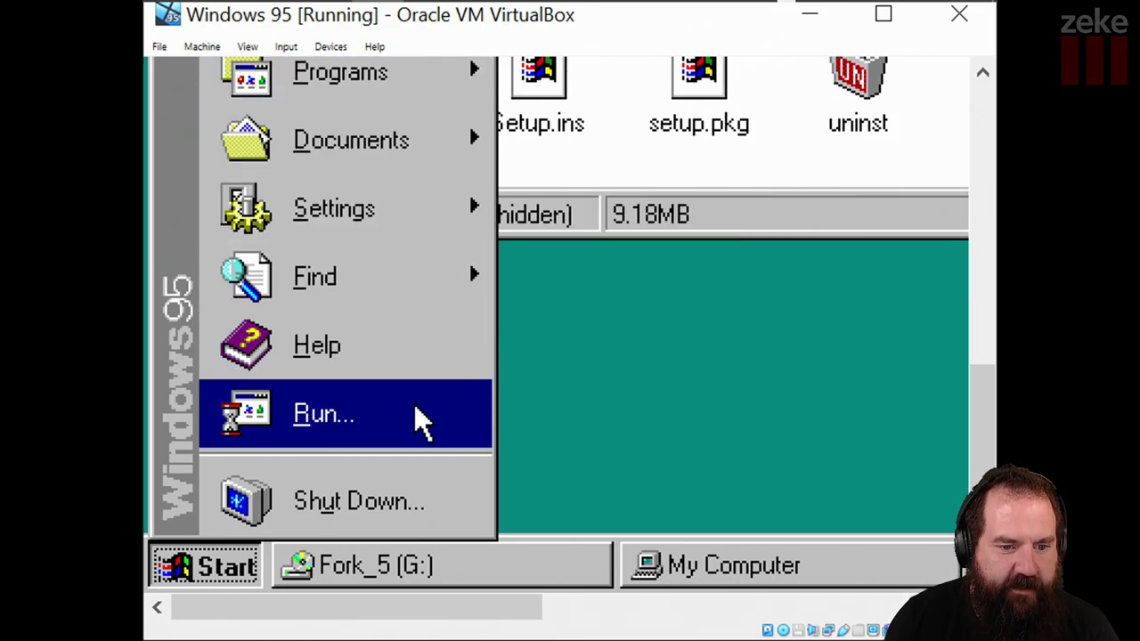
{"action": "left_click", "coordinate": [760, 412]}
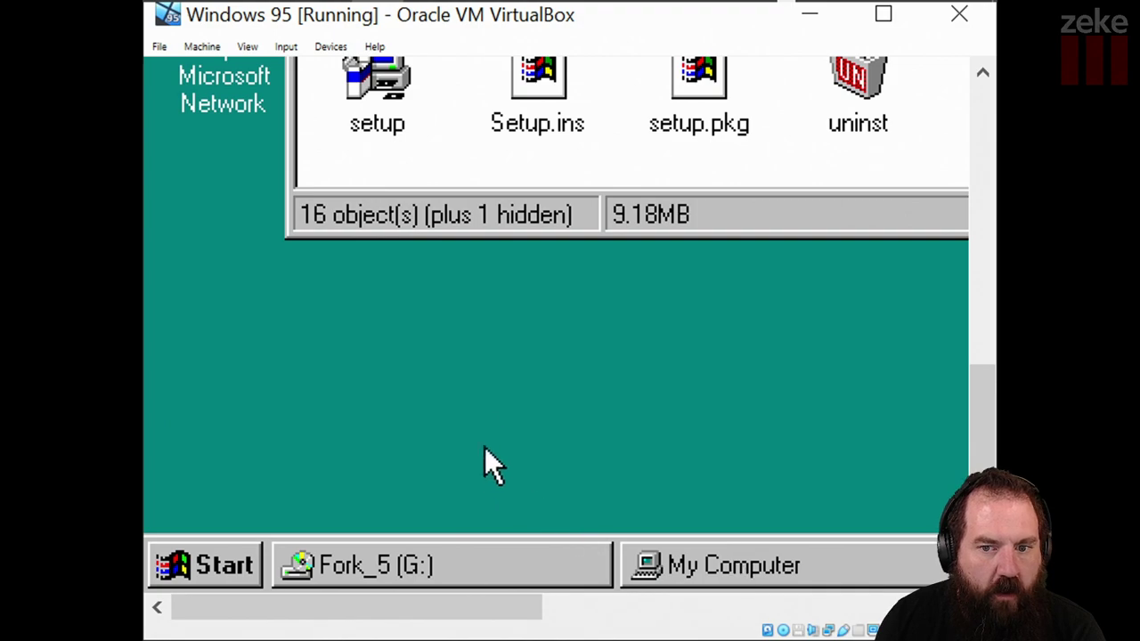
- Open the Windows 95 display properties and bring up the desktop area setting
{"action": "right_click", "coordinate": [545, 269]}
{"action": "left_click", "coordinate": [659, 533]}
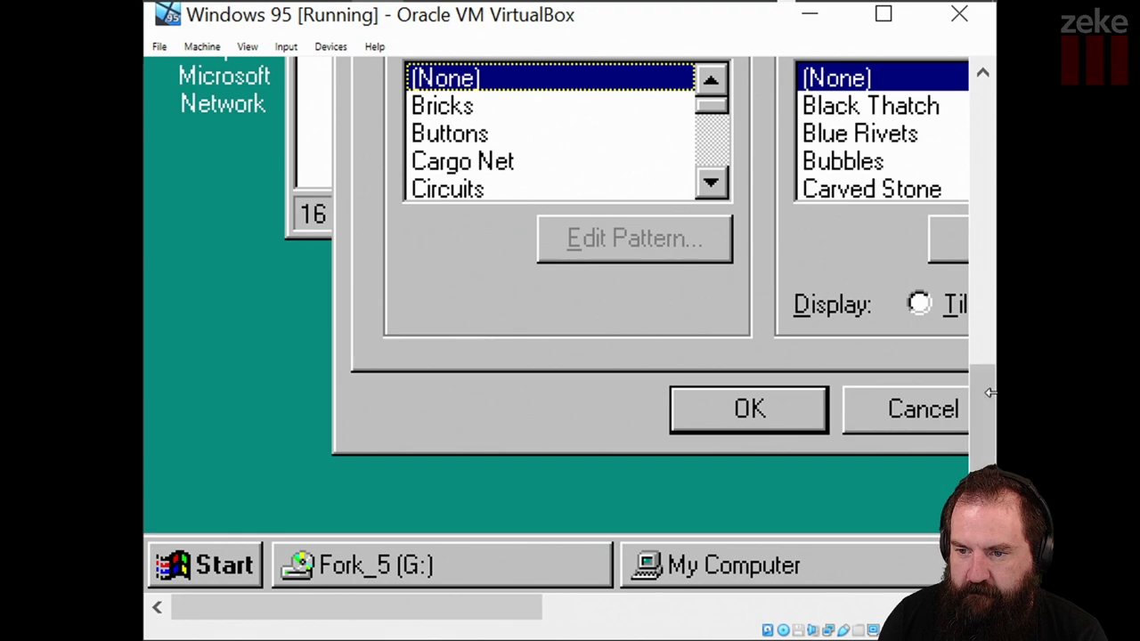
{"action": "left_click_drag", "start_coordinate": [983, 391], "coordinate": [983, 195]}
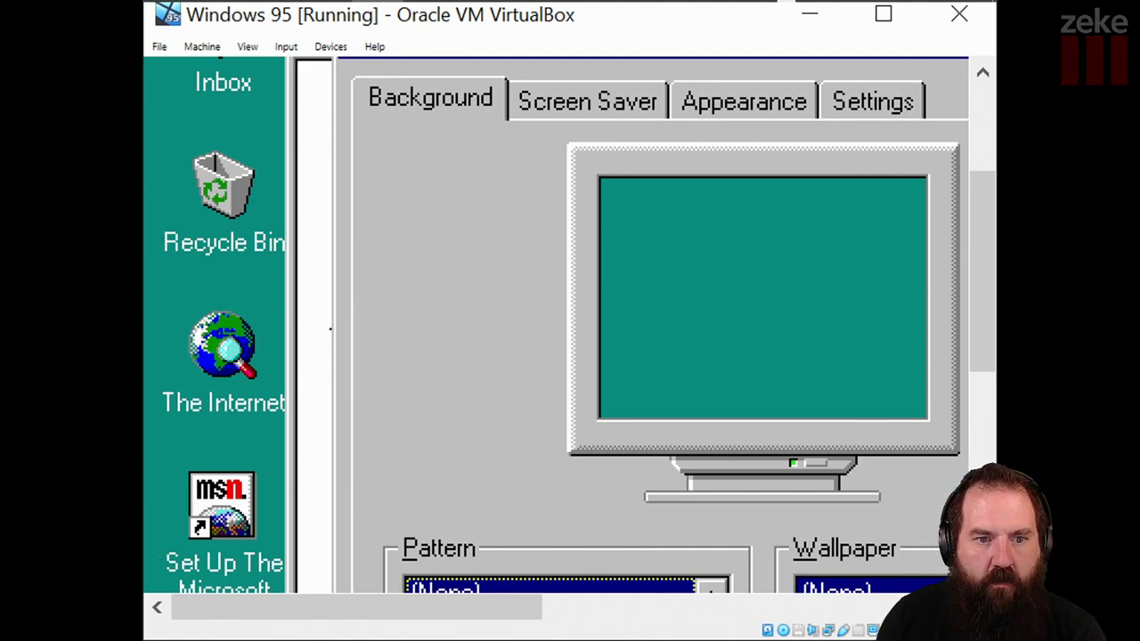
{"action": "left_click", "coordinate": [877, 89]}
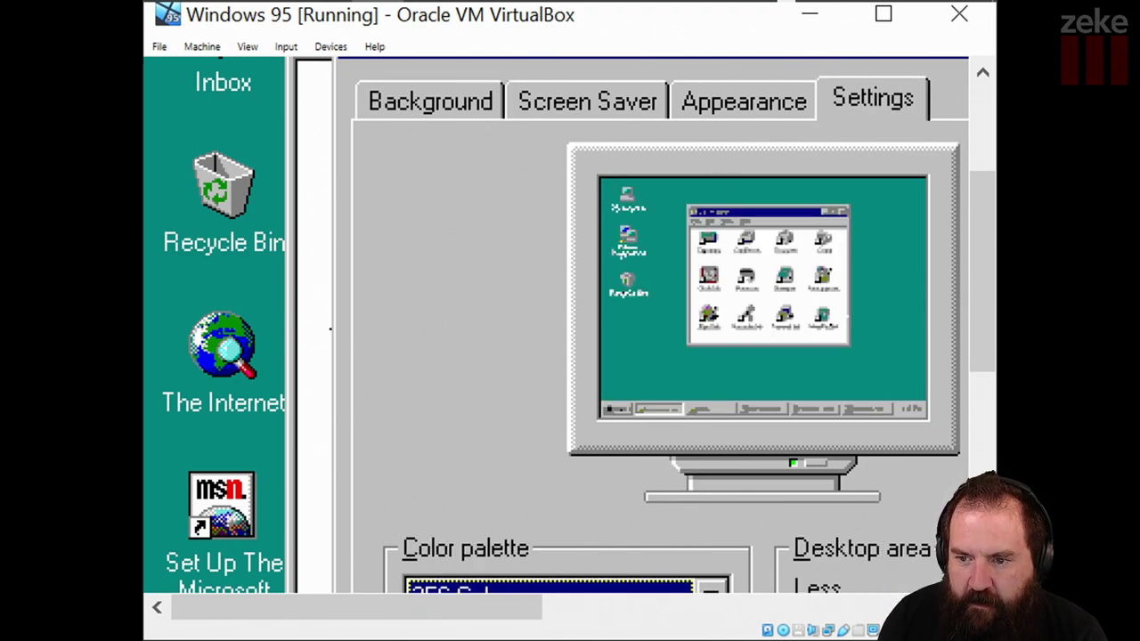
{"action": "left_click_drag", "start_coordinate": [984, 195], "coordinate": [986, 302]}
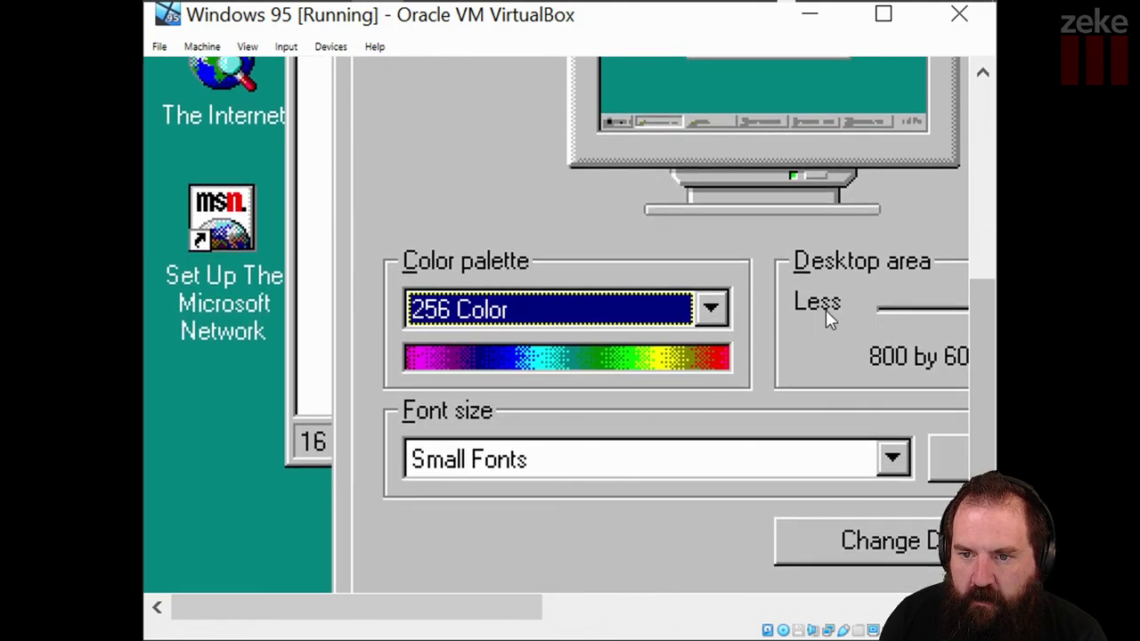
{"action": "left_click_drag", "start_coordinate": [526, 608], "coordinate": [675, 606]}
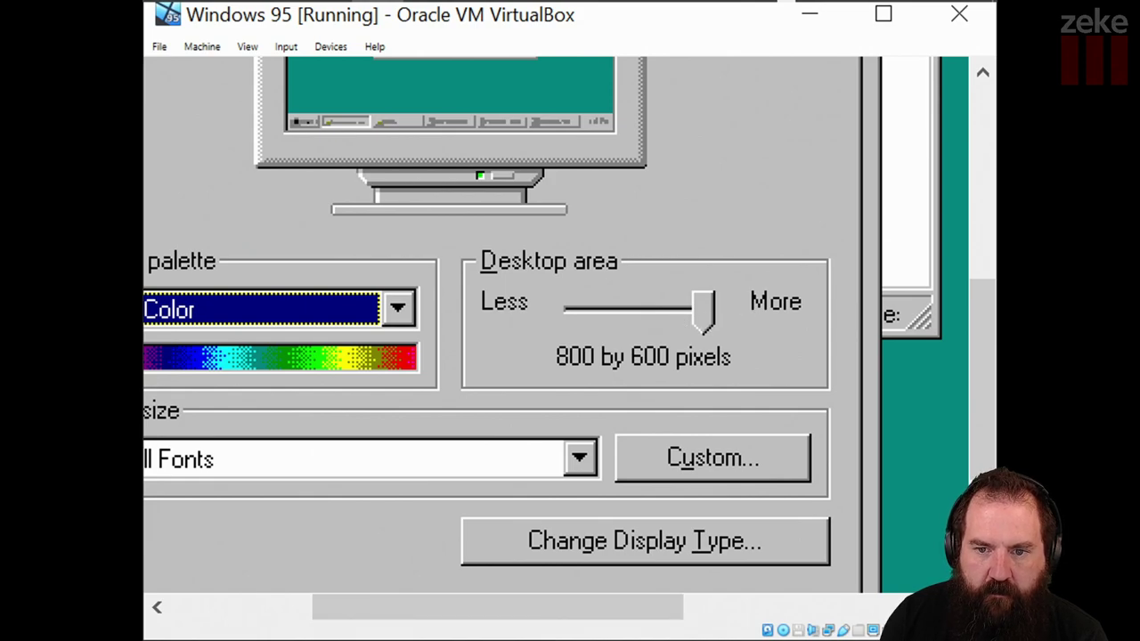
- Reduce the Windows 95 desktop area to 320 by 200 pixels and apply the change
{"action": "key", "text": "alt+Tab"}
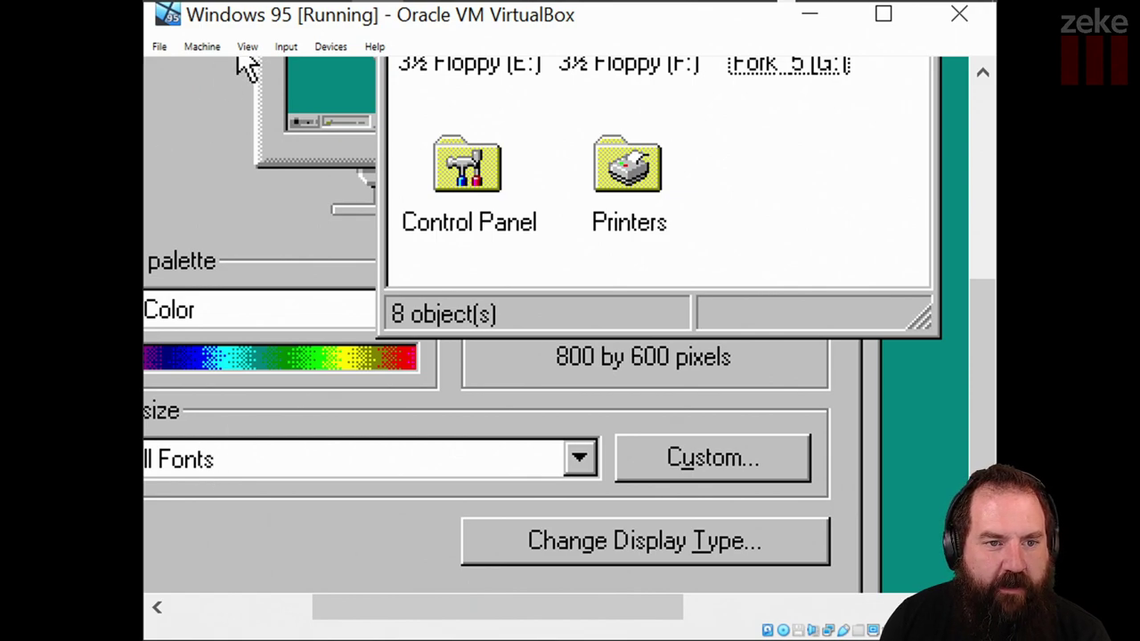
{"action": "left_click", "coordinate": [214, 162]}
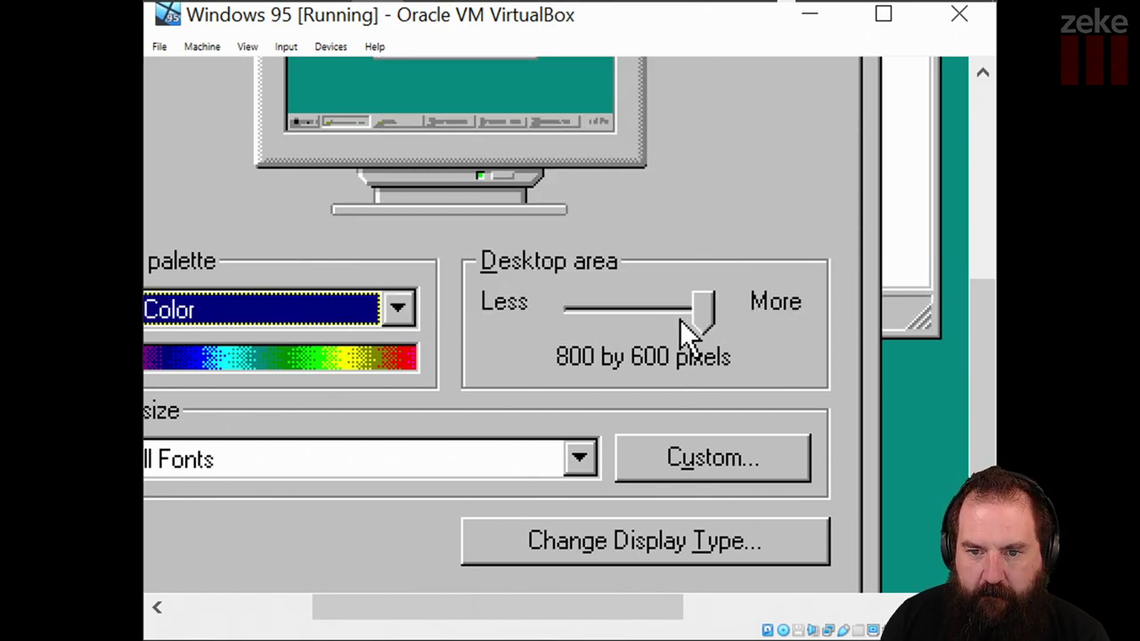
{"action": "left_click_drag", "start_coordinate": [705, 320], "coordinate": [498, 311]}
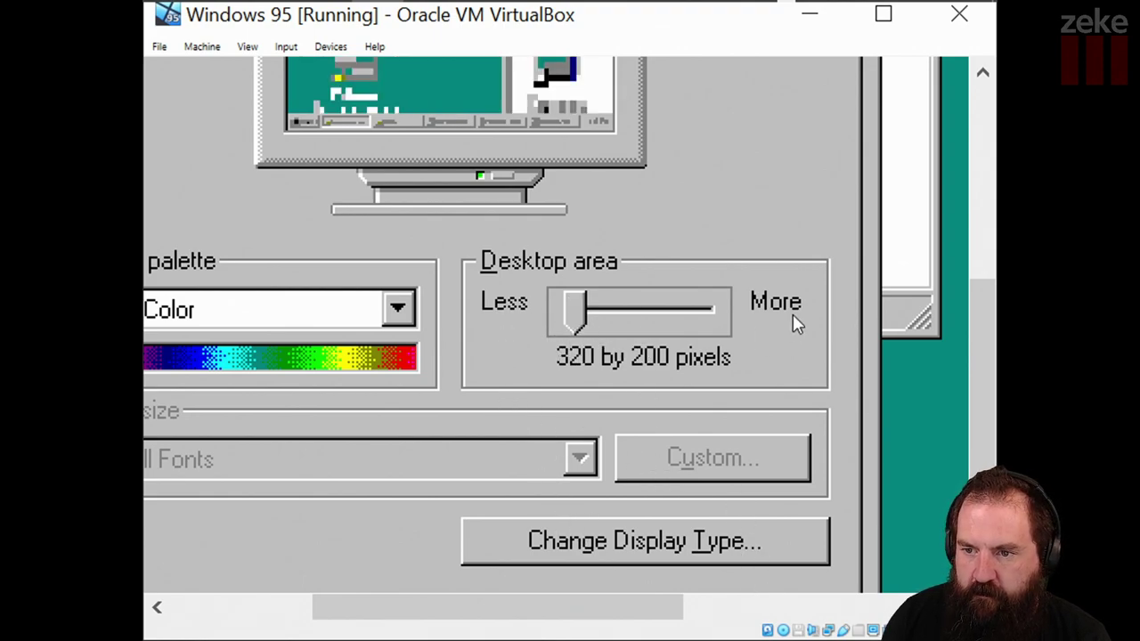
{"action": "scroll", "coordinate": [976, 312], "scroll_direction": "down", "scroll_amount": 3}
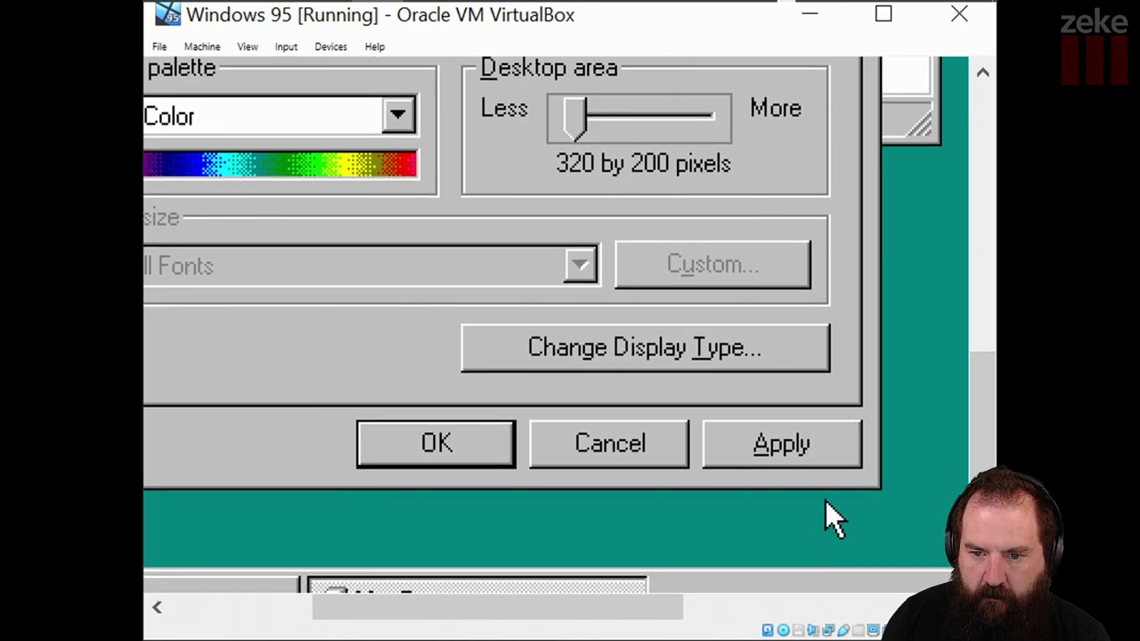
{"action": "left_click", "coordinate": [831, 455]}
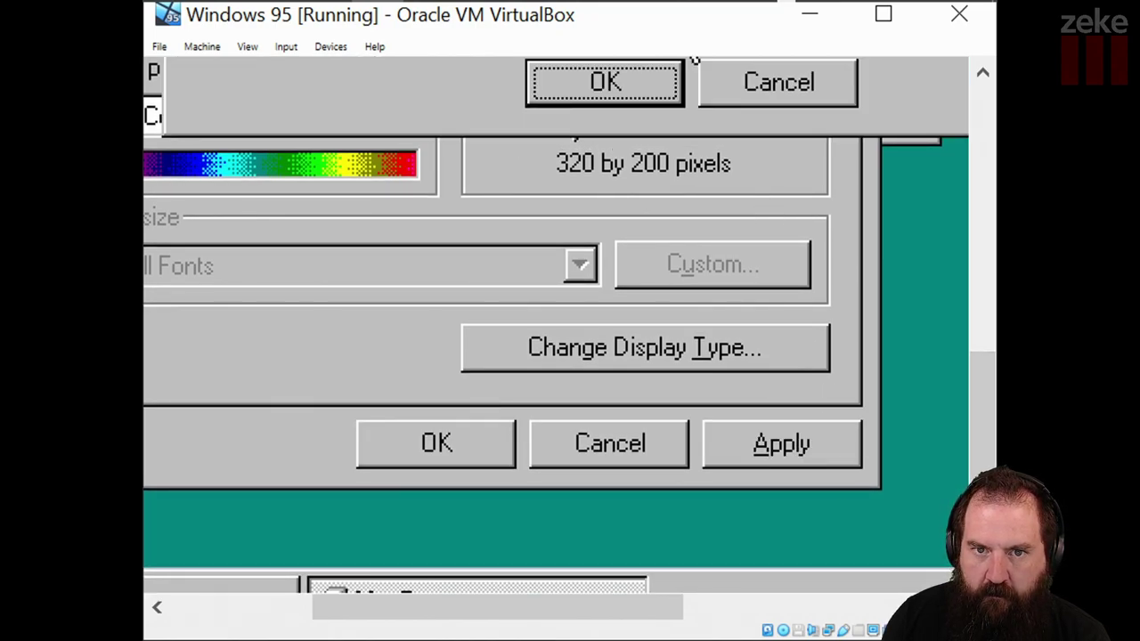
{"action": "left_click", "coordinate": [620, 81]}
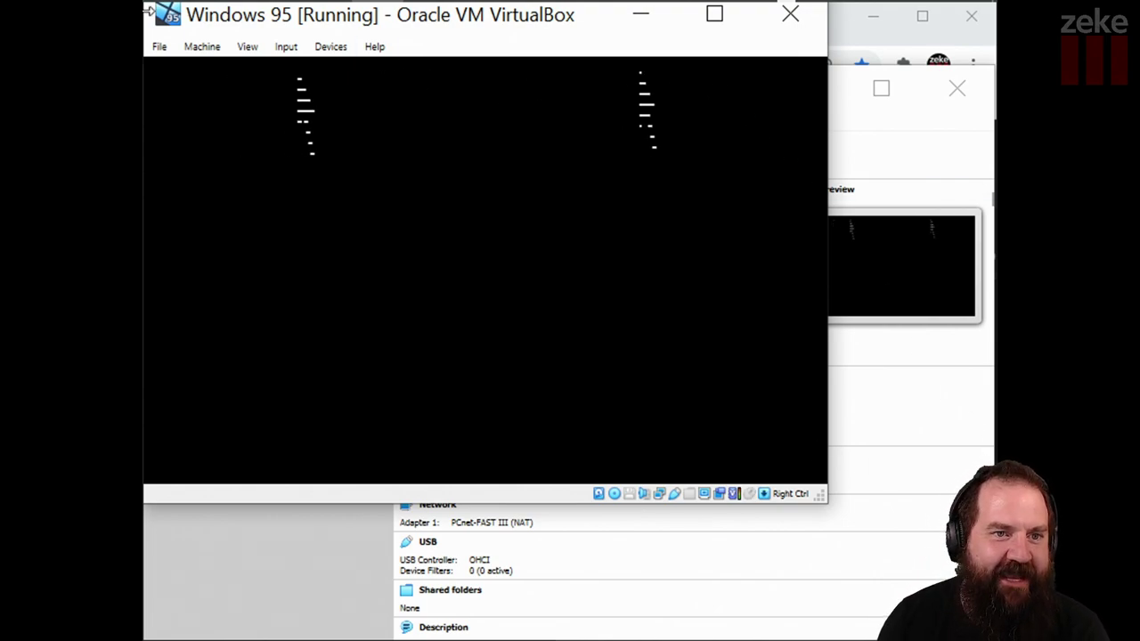
- Test full-screen mode with the reduced guest resolution and return the virtual machine to a window
{"action": "left_click", "coordinate": [247, 47]}
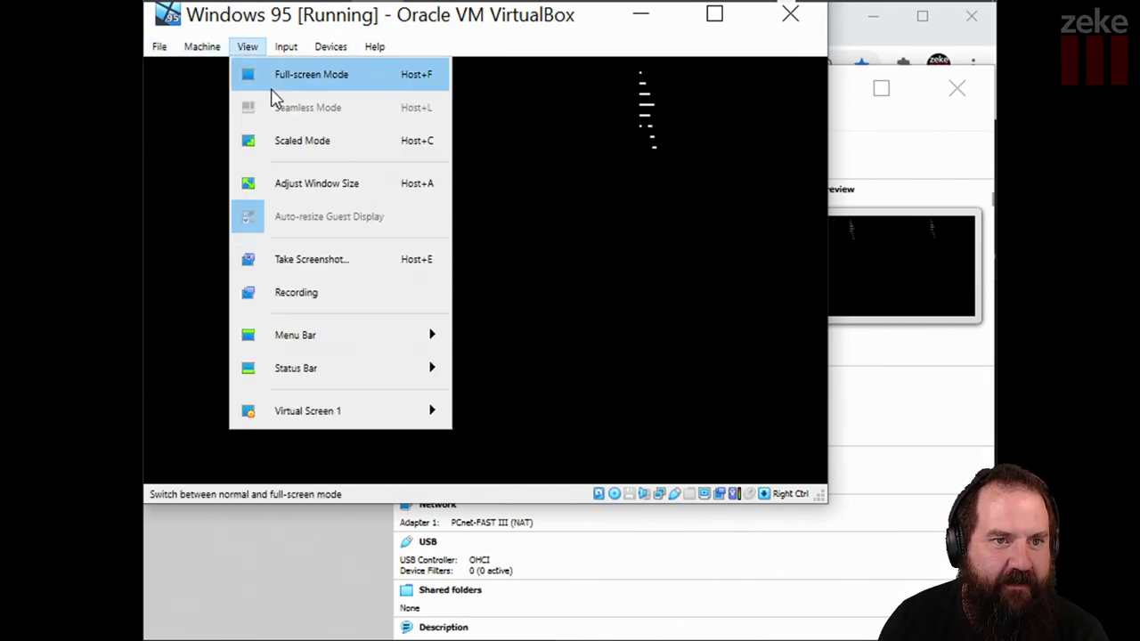
{"action": "left_click", "coordinate": [283, 78]}
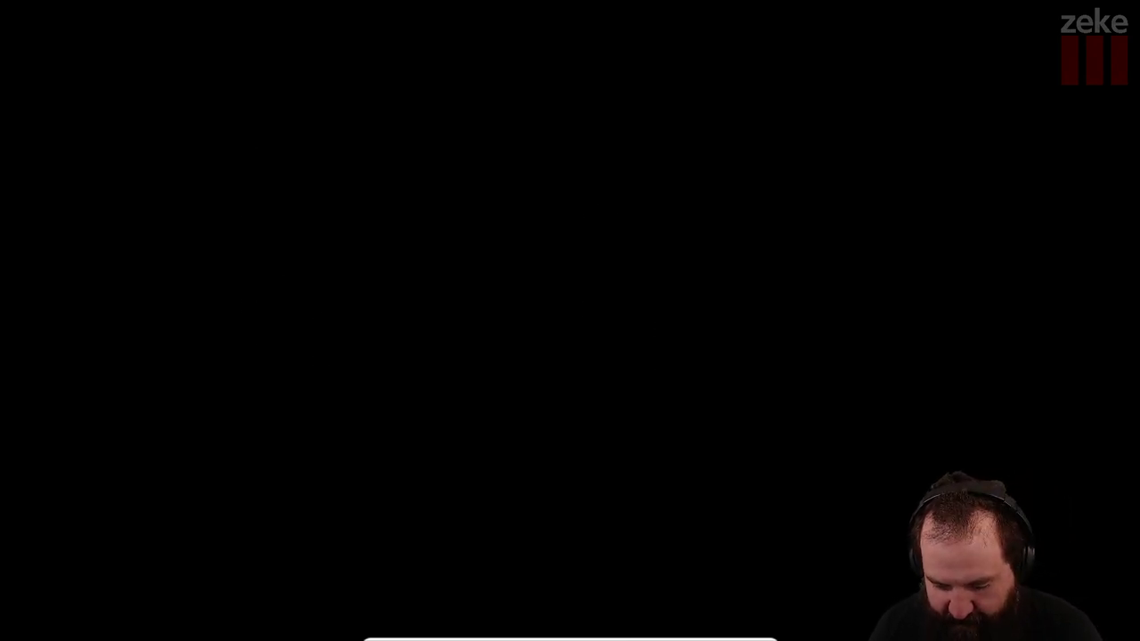
{"action": "mouse_move", "coordinate": [414, 634]}
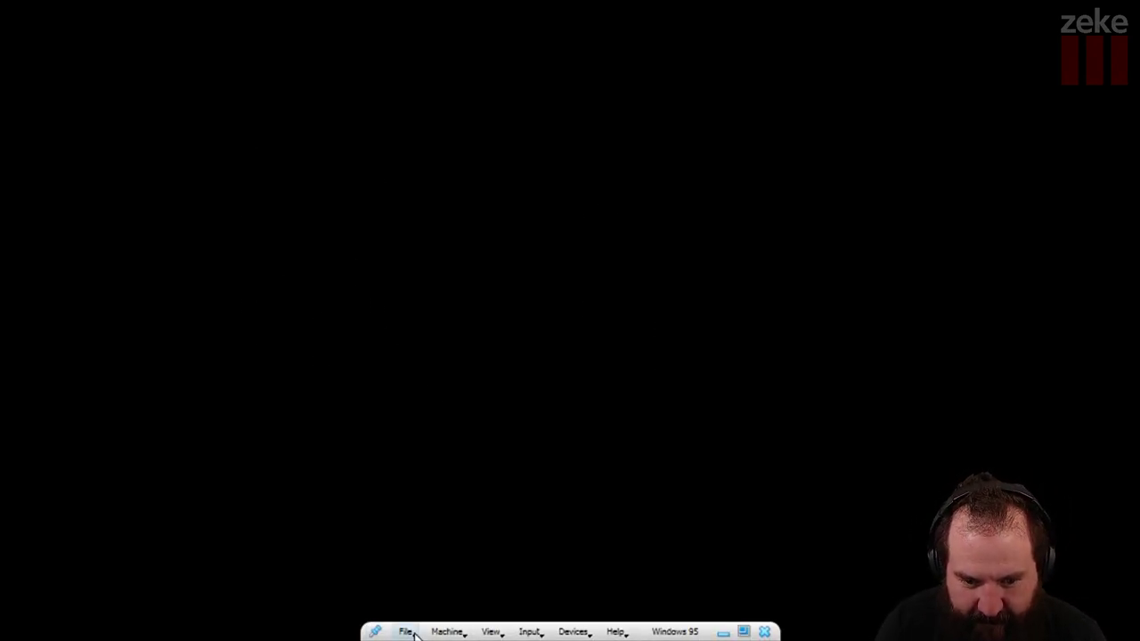
{"action": "left_click", "coordinate": [491, 632]}
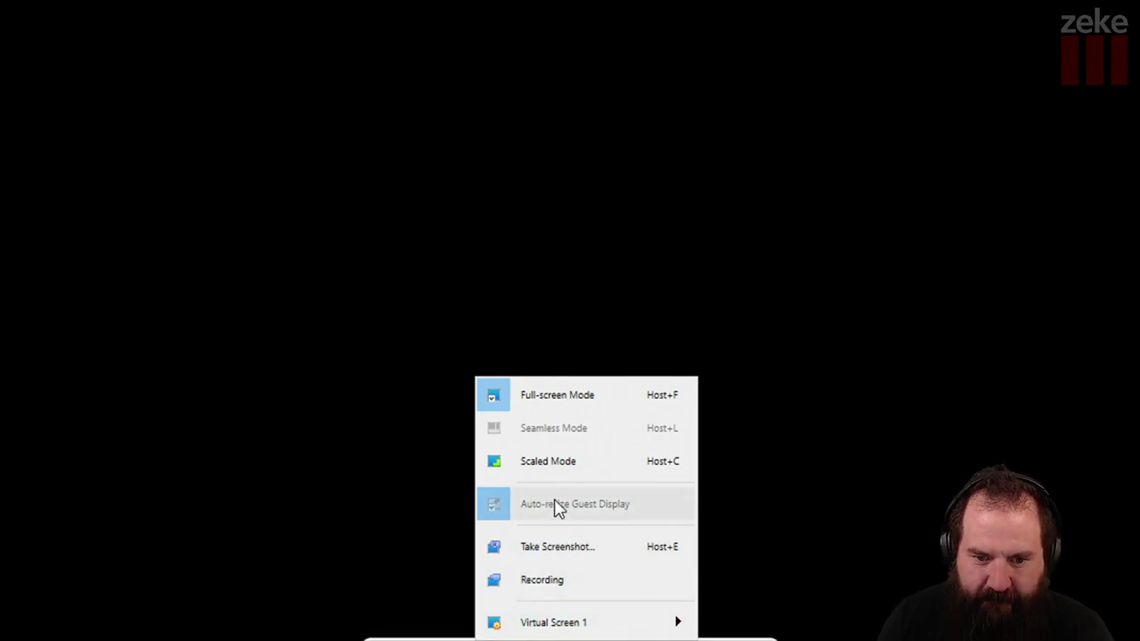
{"action": "left_click", "coordinate": [600, 397]}
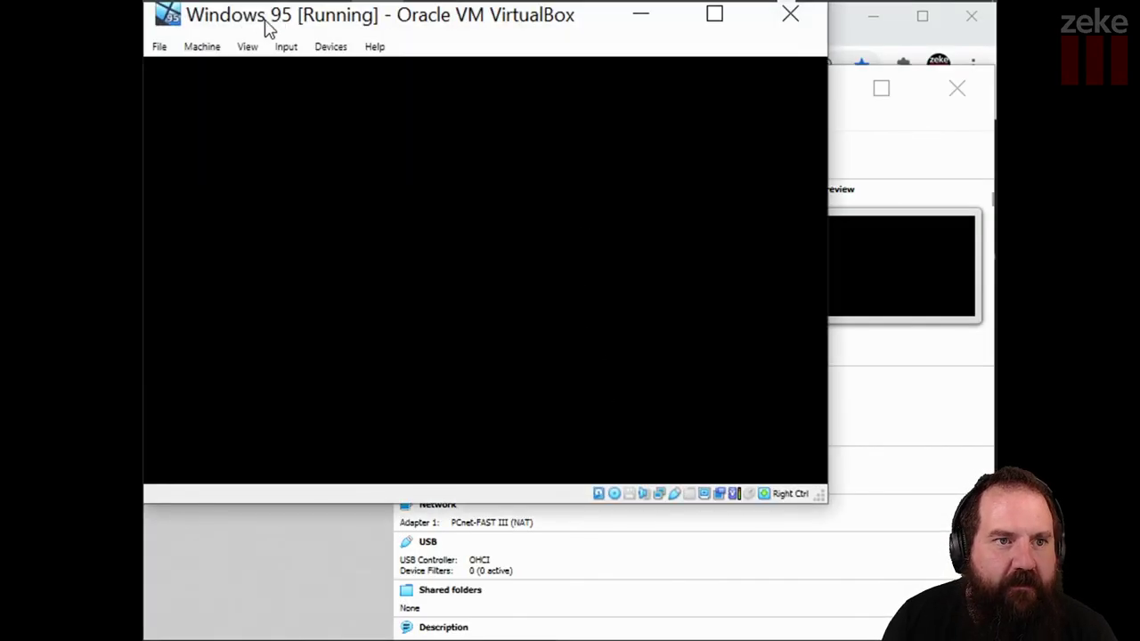
- Power off the Windows 95 virtual machine, start it again and dismiss the Windows Networking error at startup
{"action": "left_click", "coordinate": [163, 48]}
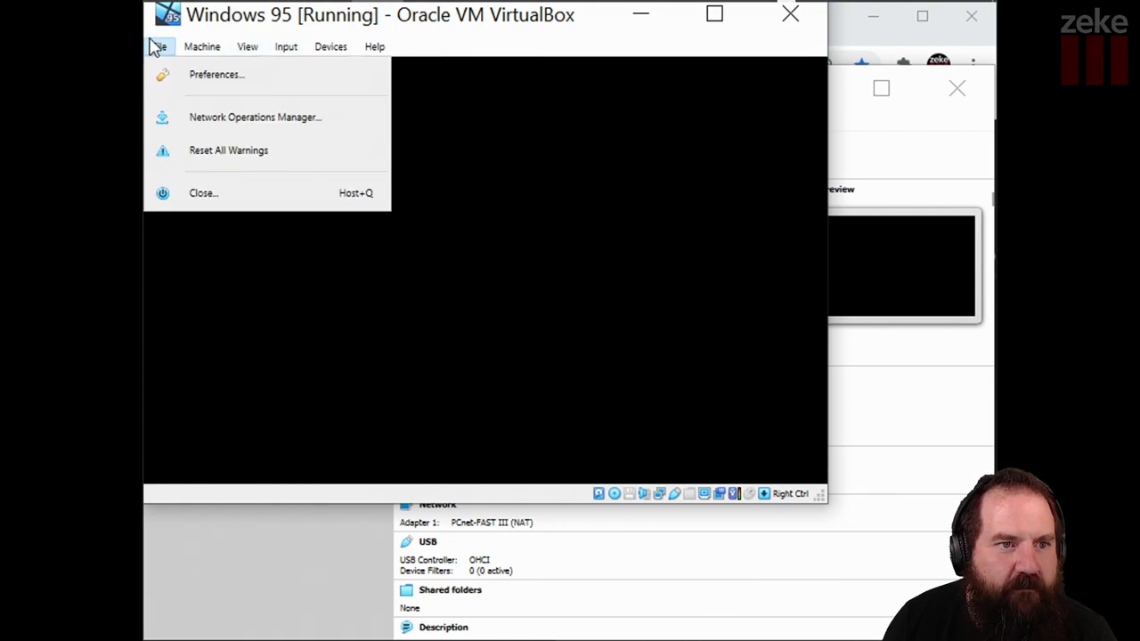
{"action": "left_click", "coordinate": [198, 195]}
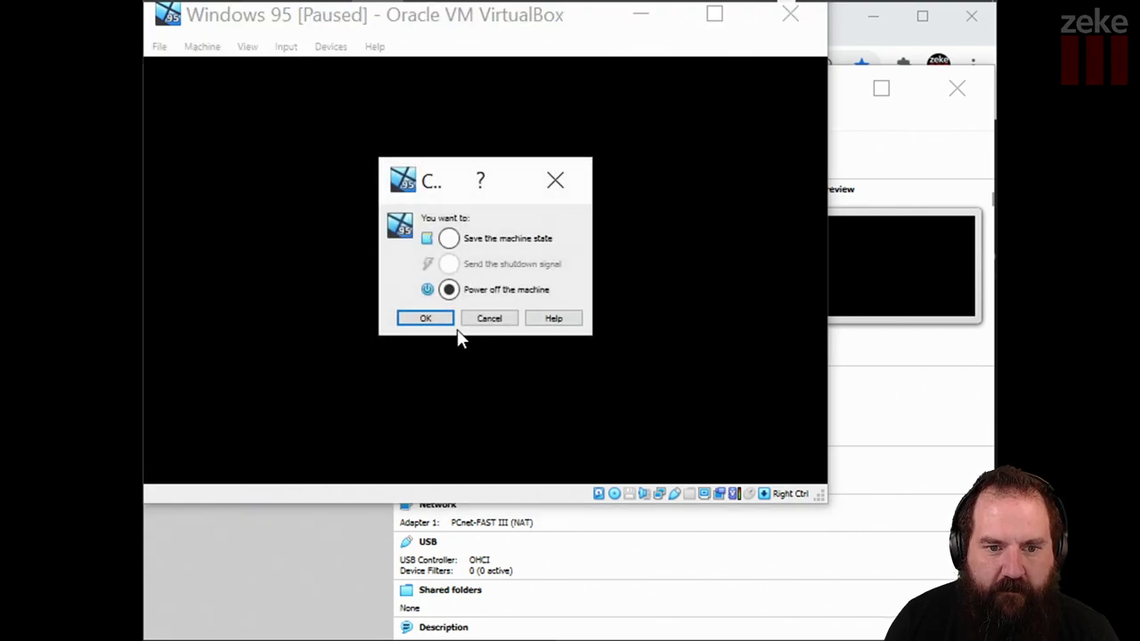
{"action": "left_click", "coordinate": [427, 319]}
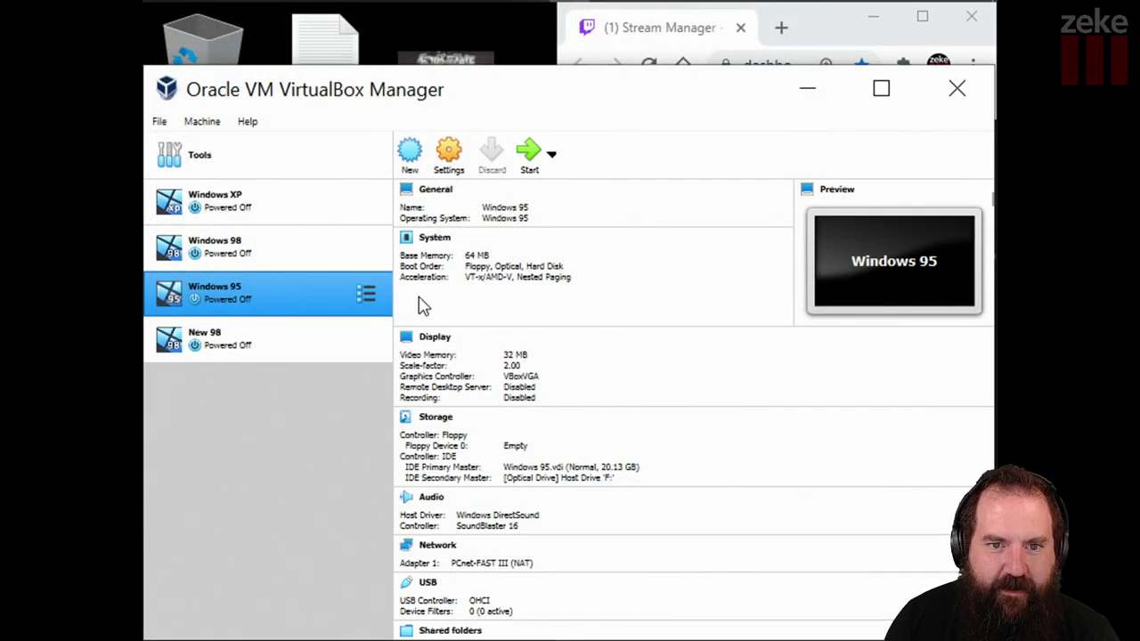
{"action": "left_click", "coordinate": [527, 160]}
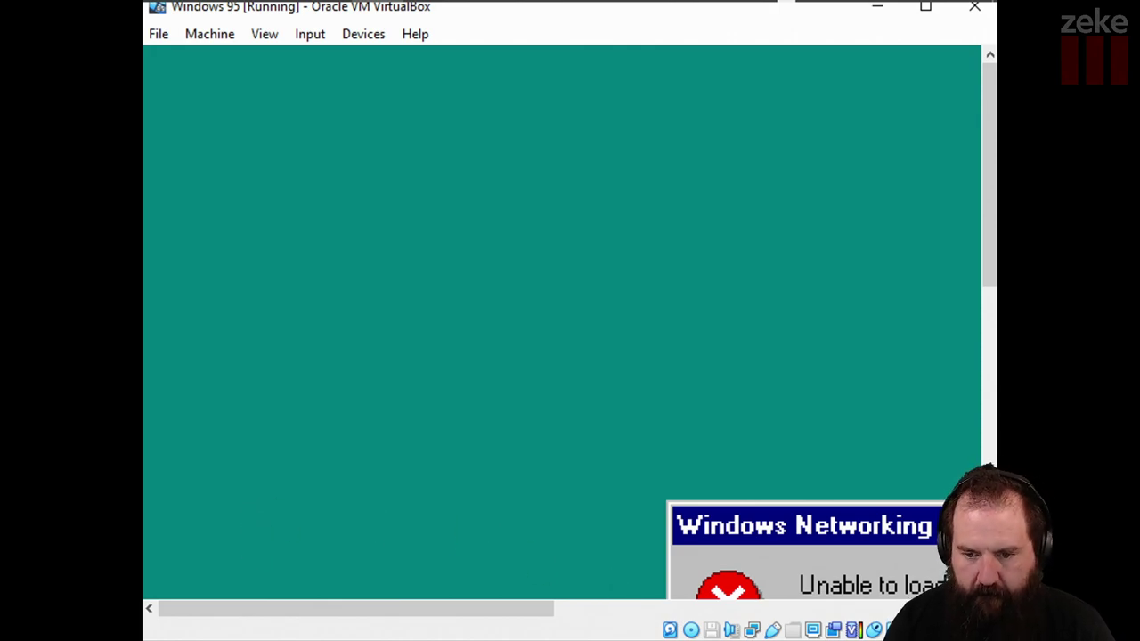
{"action": "key", "text": "Return"}
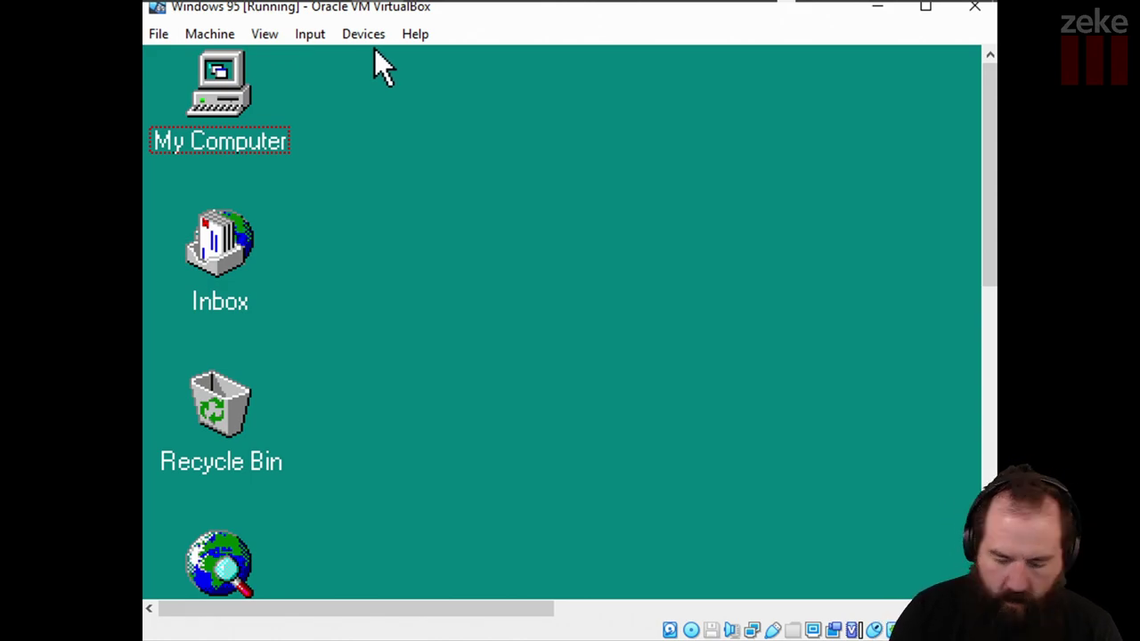
- Set the scale of Virtual Screen 1 to 100% and switch the virtual machine to full-screen mode
{"action": "left_click", "coordinate": [259, 36]}
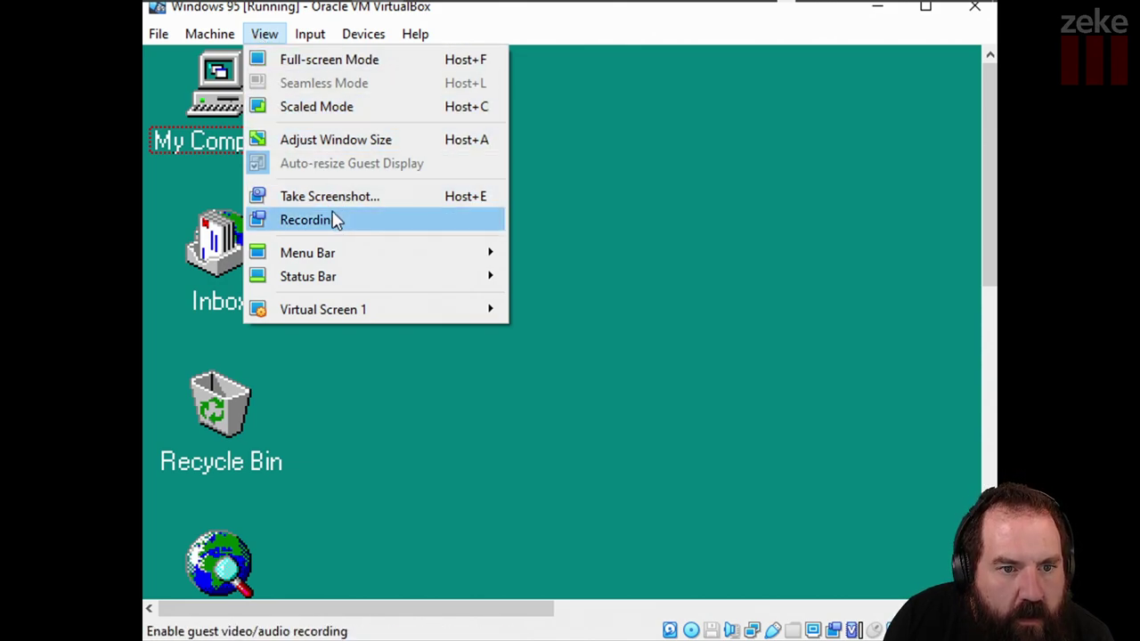
{"action": "mouse_move", "coordinate": [336, 255]}
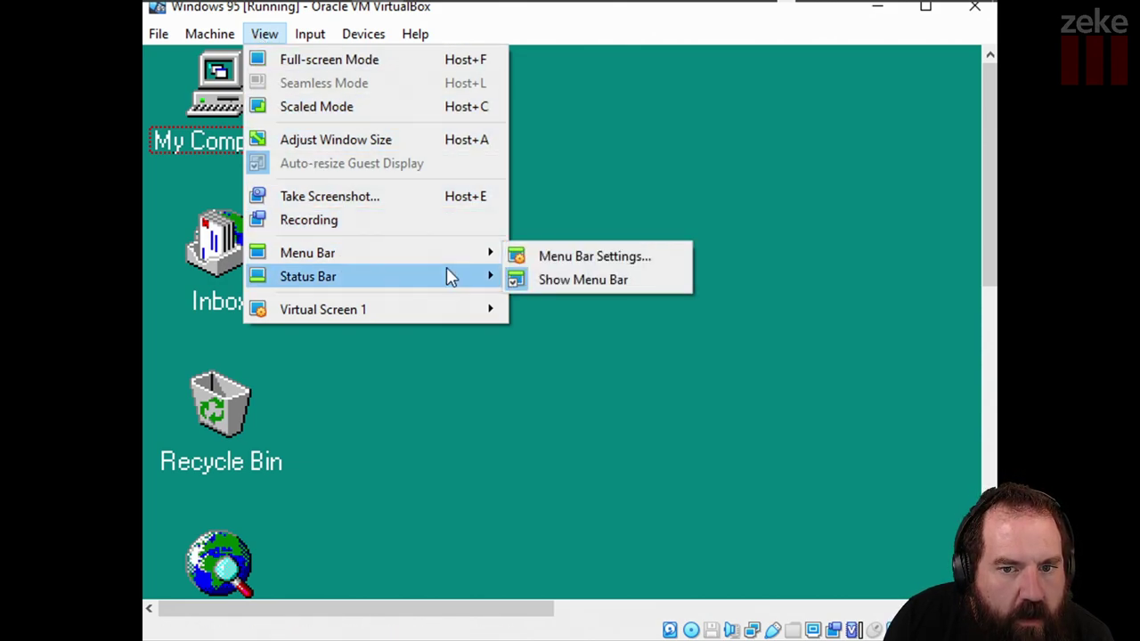
{"action": "mouse_move", "coordinate": [428, 278]}
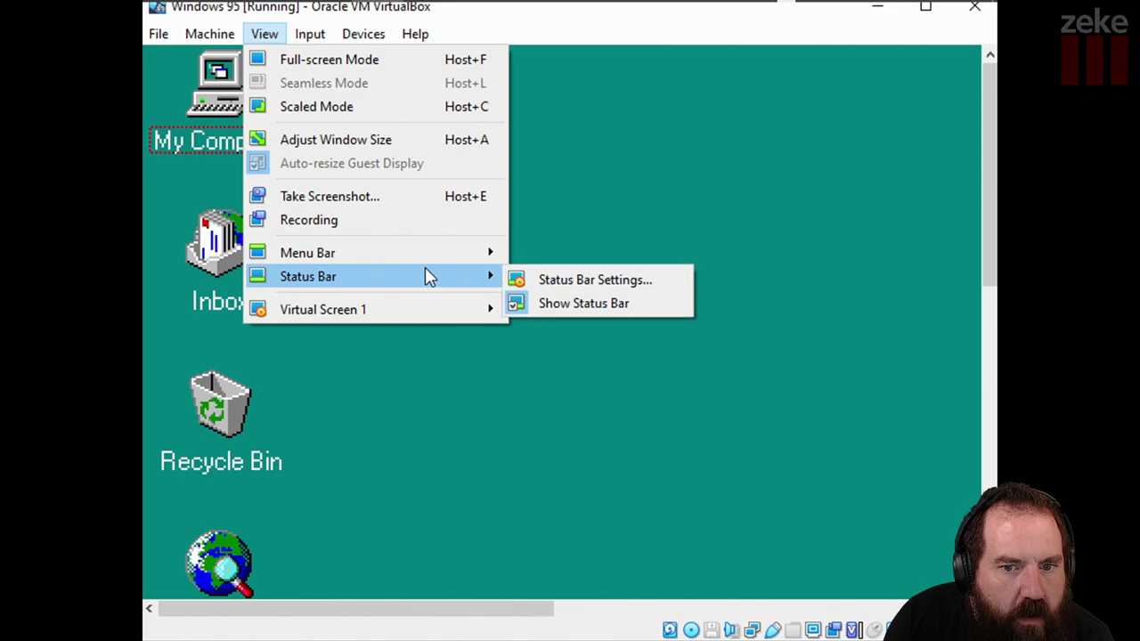
{"action": "mouse_move", "coordinate": [425, 309]}
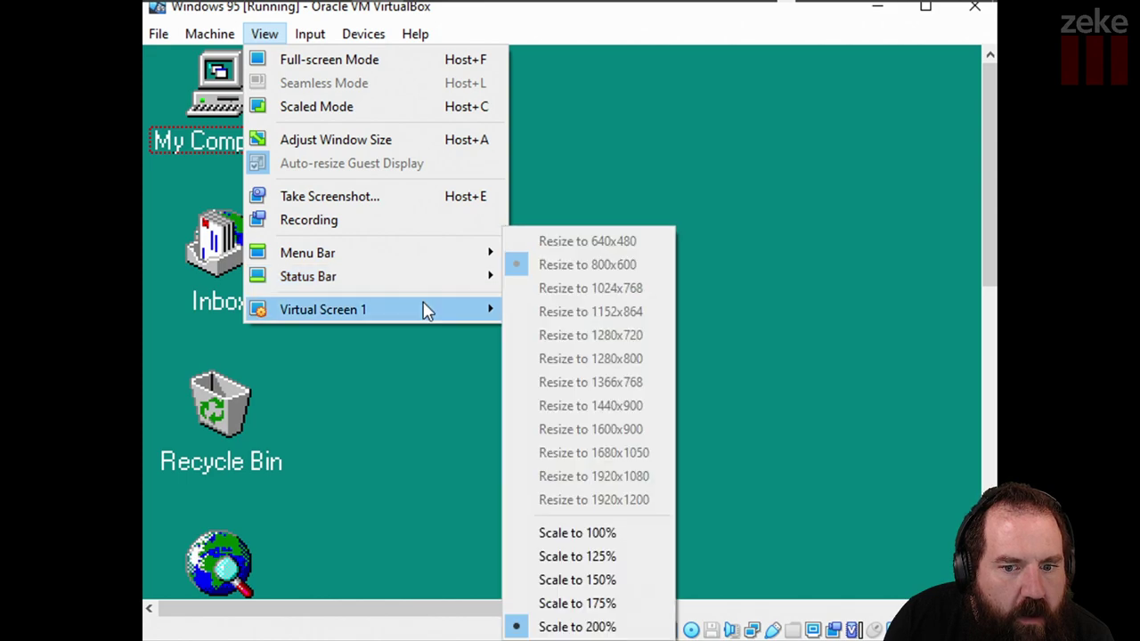
{"action": "left_click", "coordinate": [587, 534]}
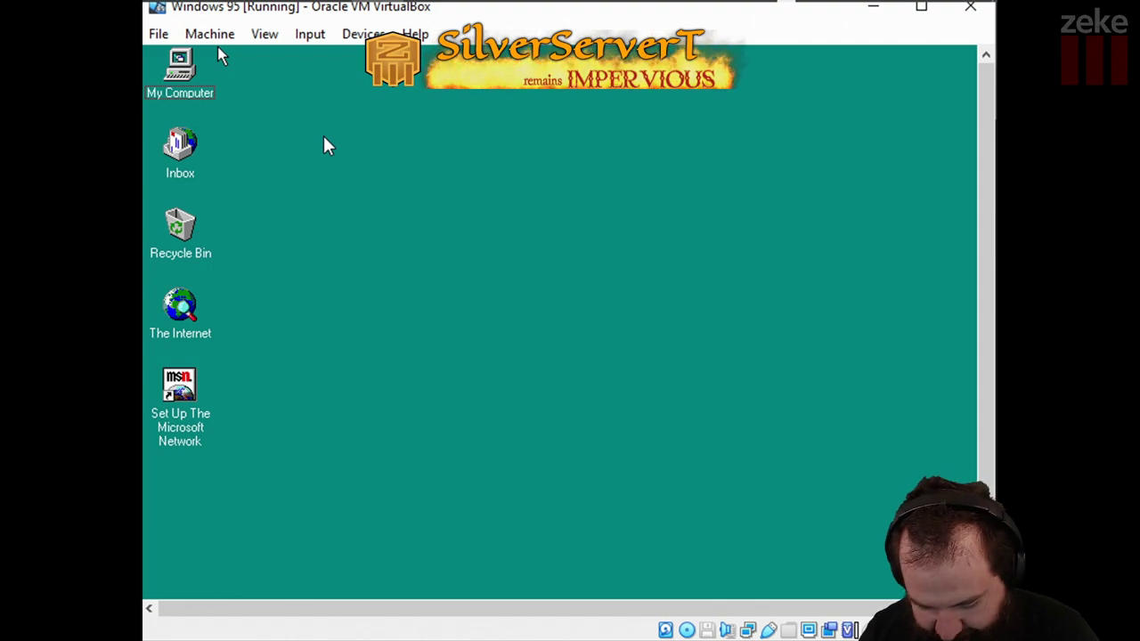
{"action": "key", "text": "Control_R+f"}
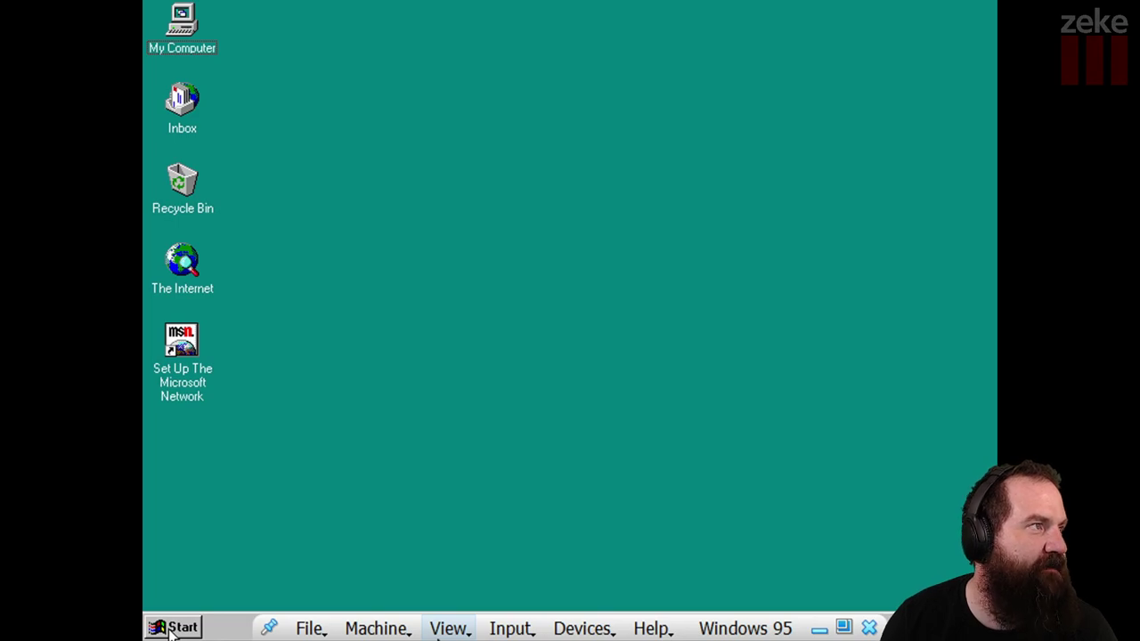
{"action": "left_click", "coordinate": [450, 628]}
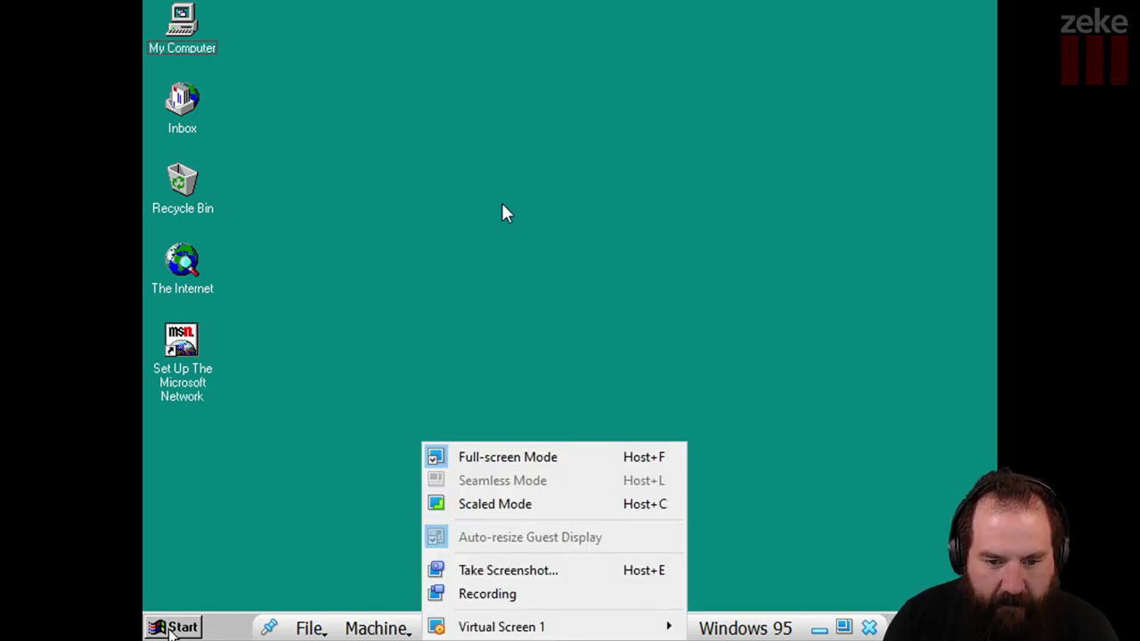
{"action": "left_click", "coordinate": [251, 567]}
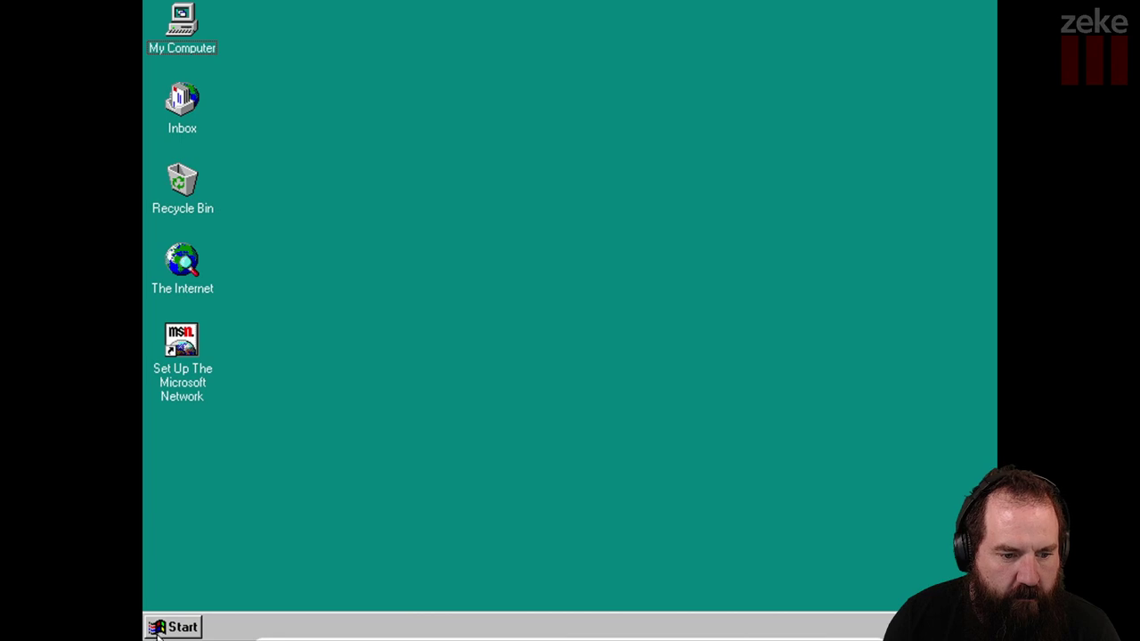
{"action": "left_click", "coordinate": [183, 628]}
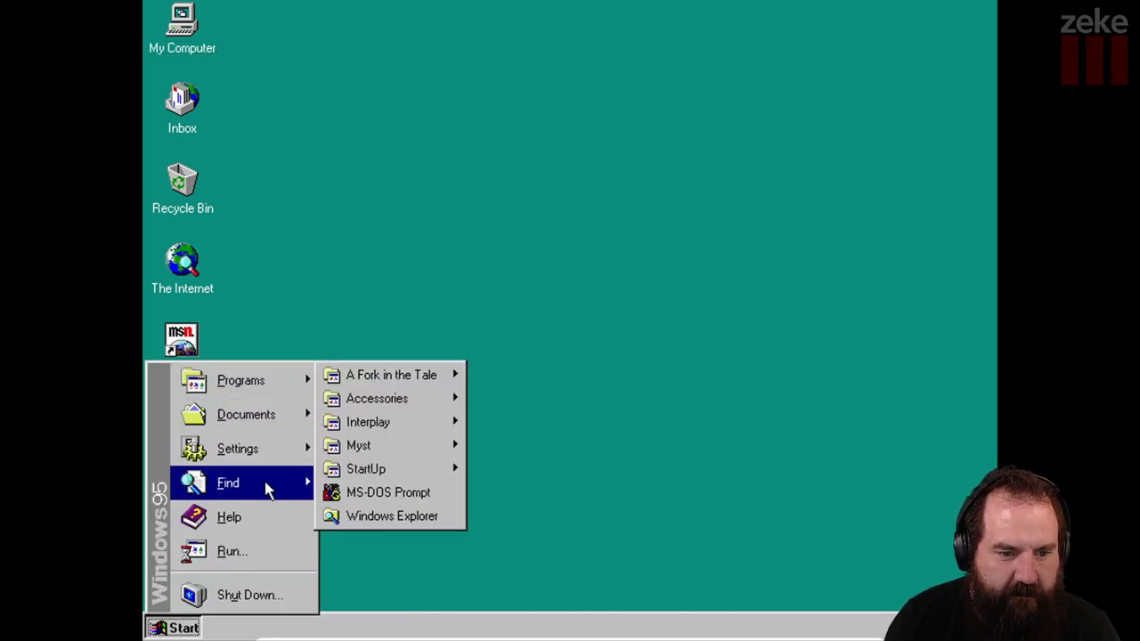
{"action": "left_click", "coordinate": [259, 8]}
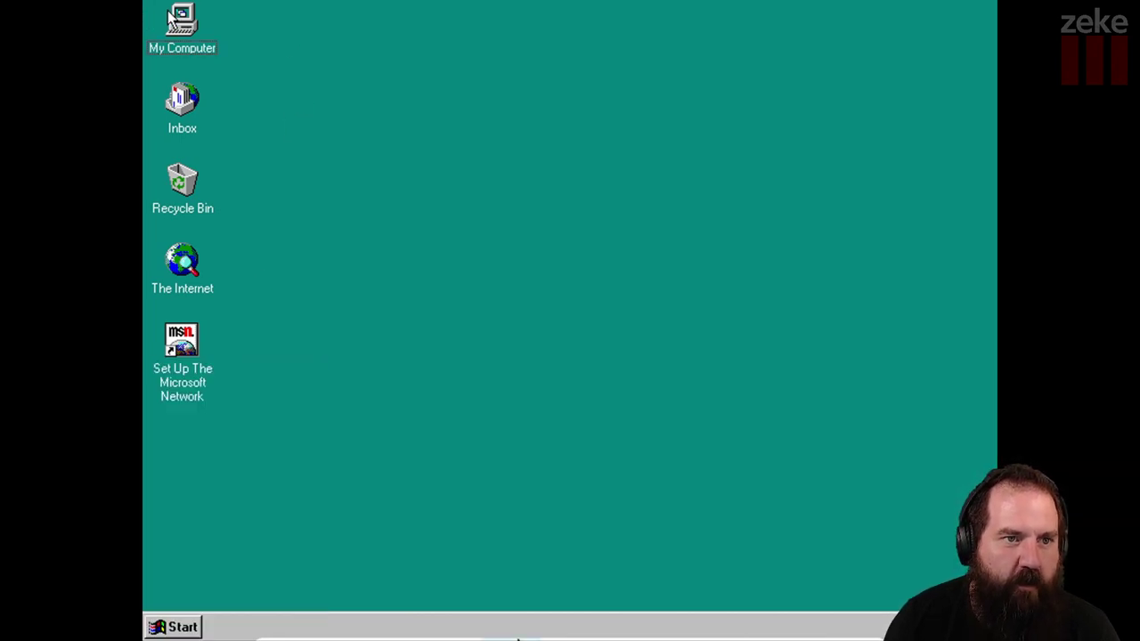
{"action": "mouse_move", "coordinate": [508, 638]}
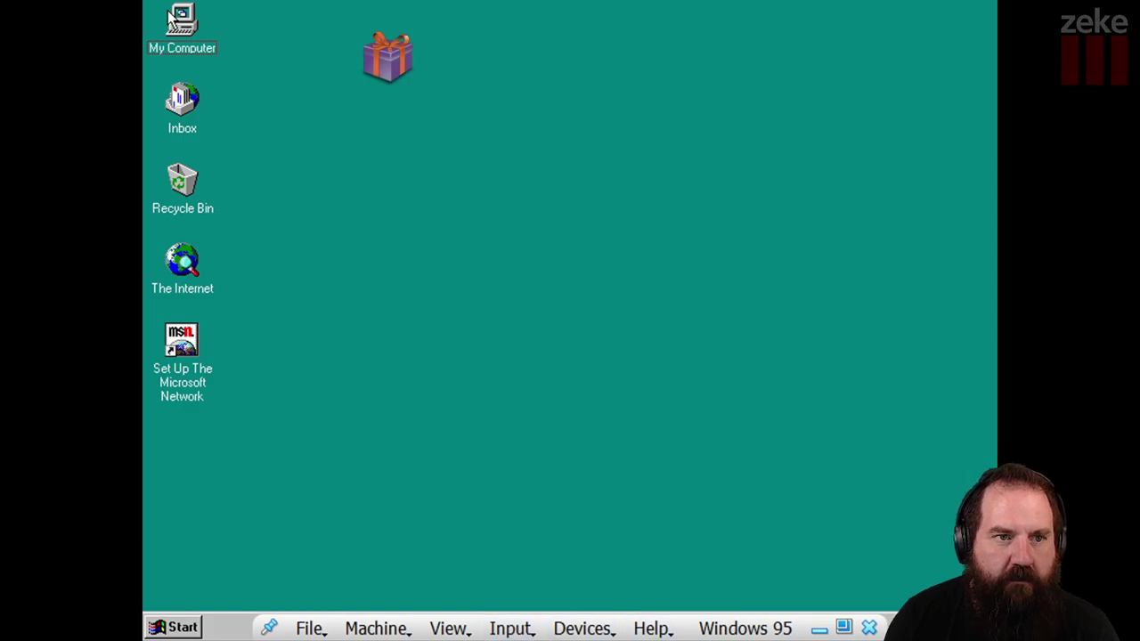
- Open the Fork_5 (G:) disc from My Computer in the Windows 95 guest
{"action": "double_click", "coordinate": [182, 19]}
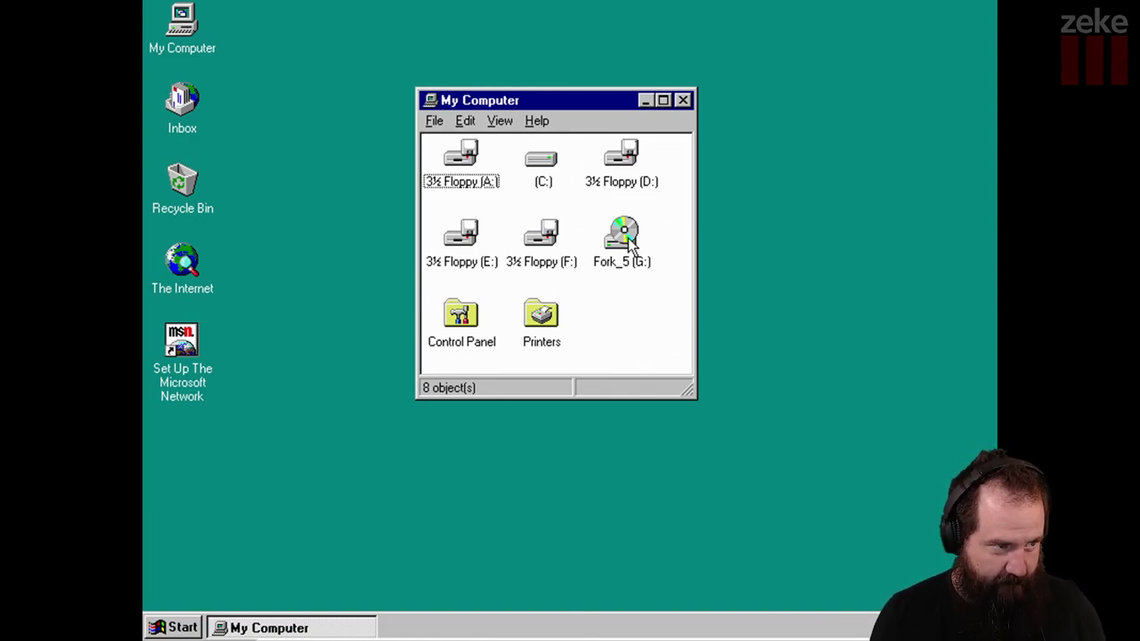
{"action": "double_click", "coordinate": [626, 242]}
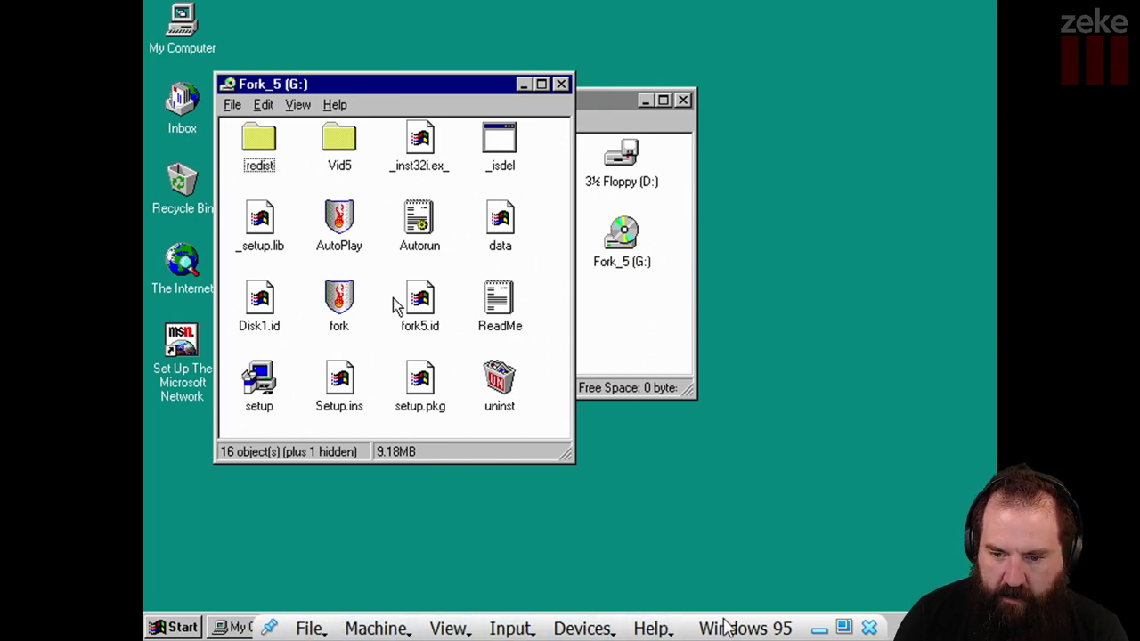
{"action": "left_click", "coordinate": [451, 631]}
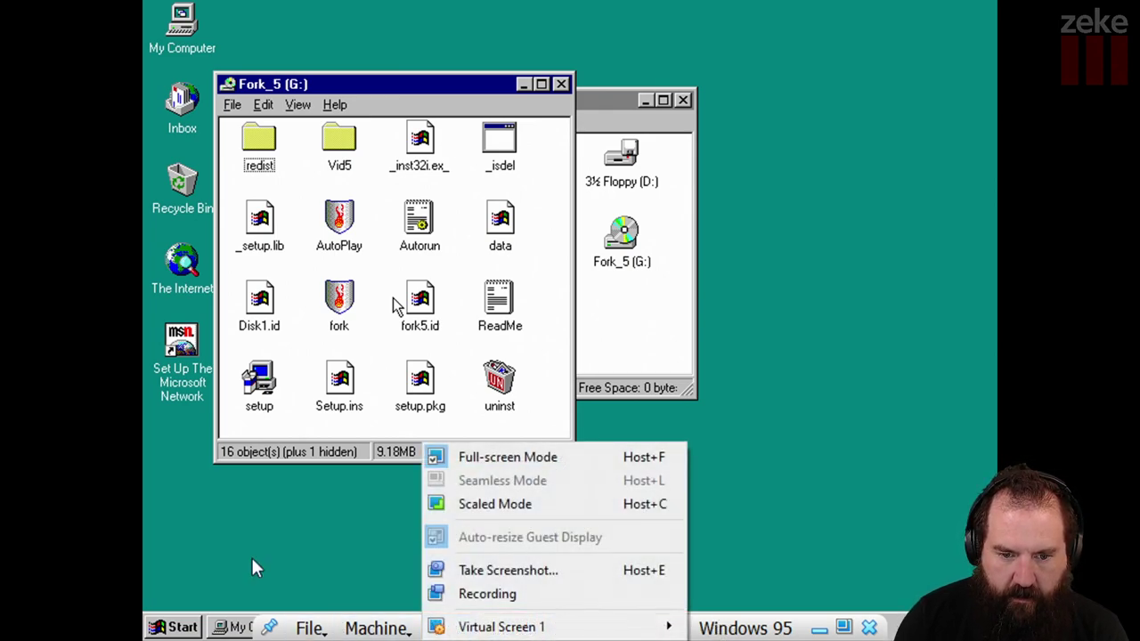
{"action": "left_click", "coordinate": [244, 537]}
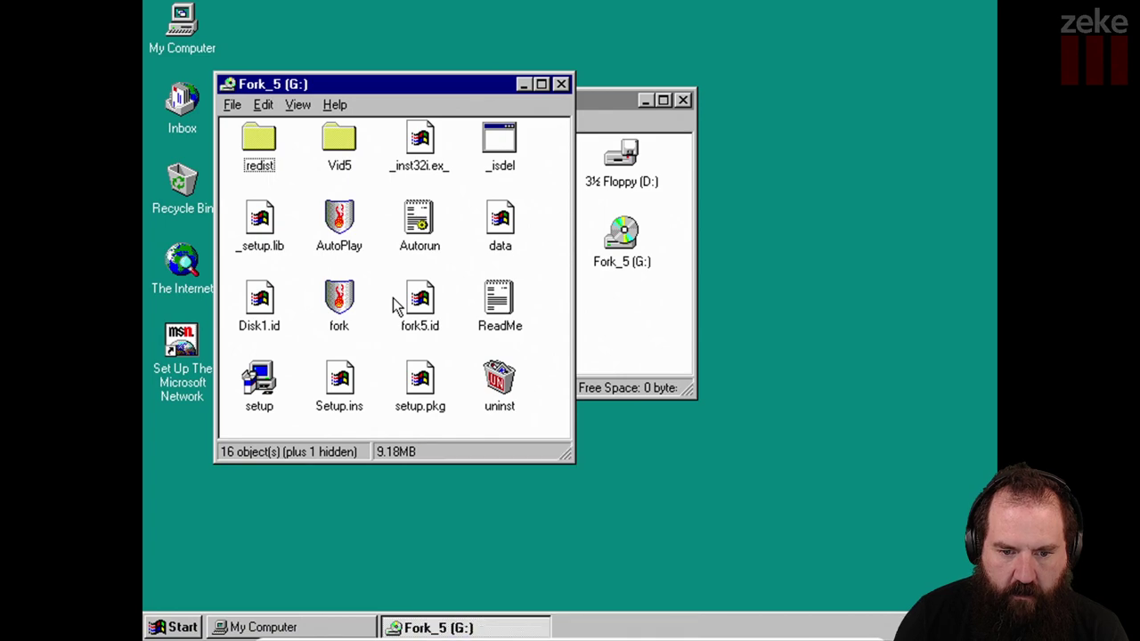
{"action": "mouse_move", "coordinate": [639, 638]}
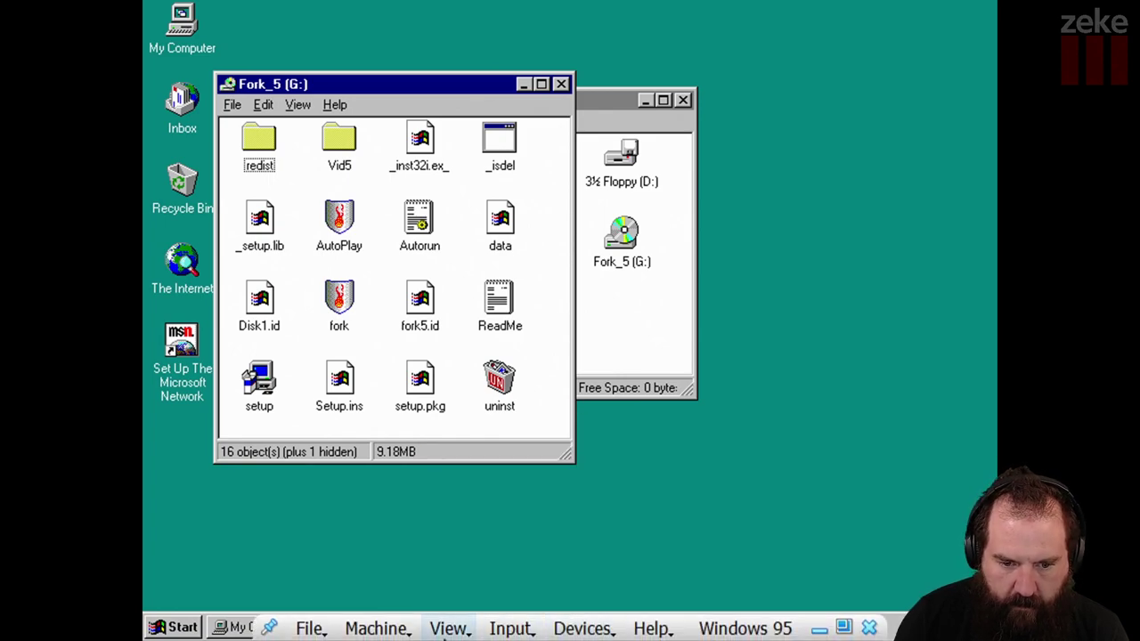
{"action": "left_click", "coordinate": [450, 631]}
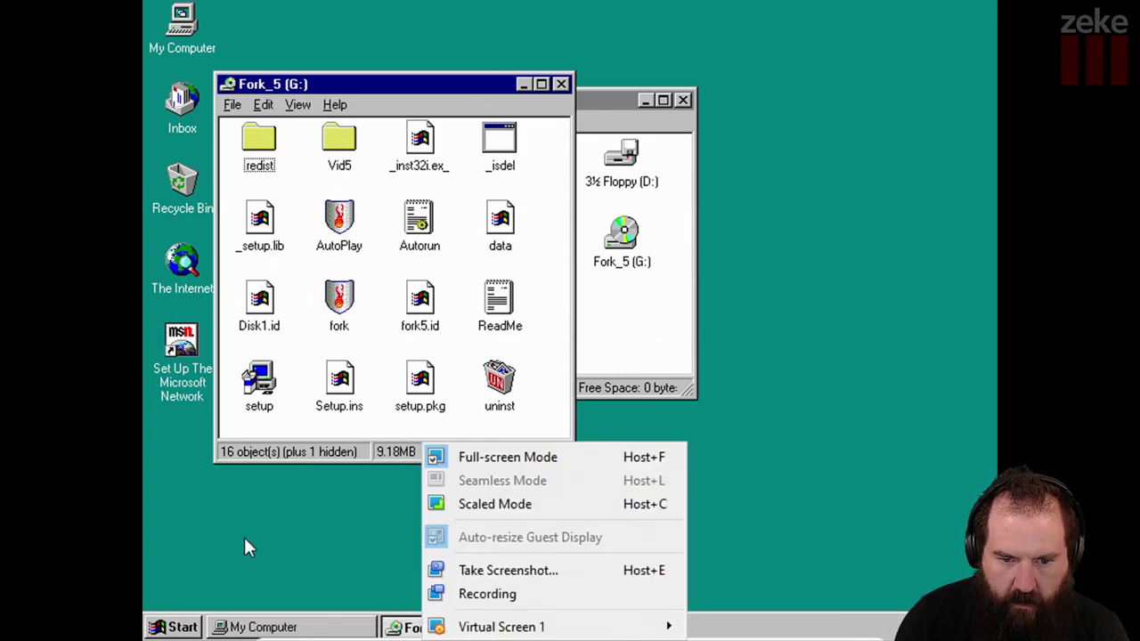
{"action": "left_click", "coordinate": [244, 537]}
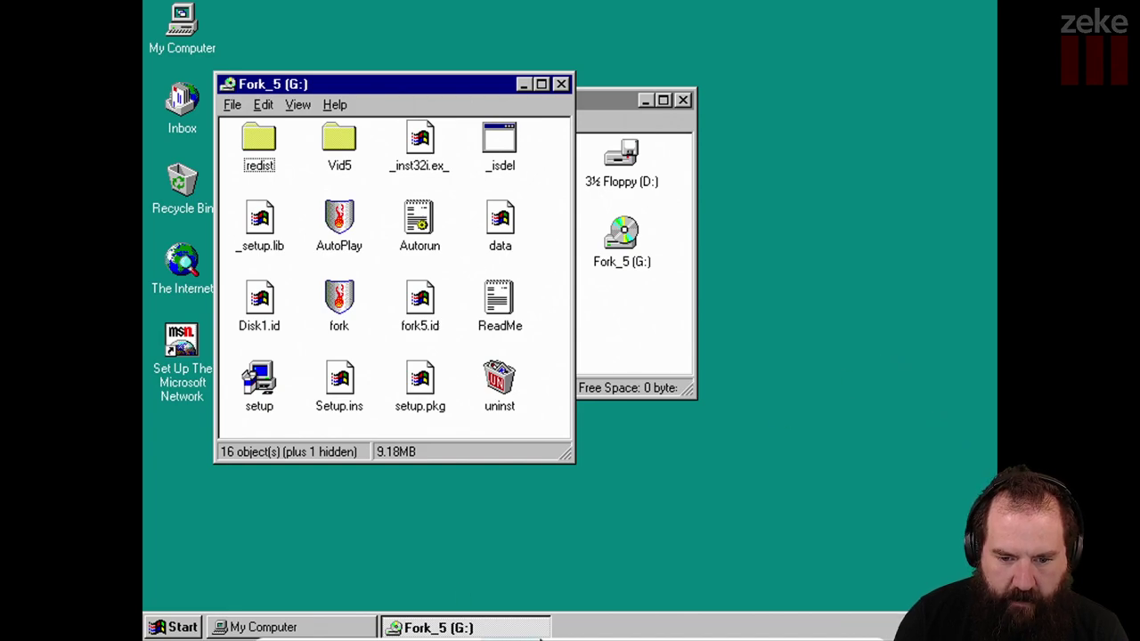
{"action": "mouse_move", "coordinate": [550, 635]}
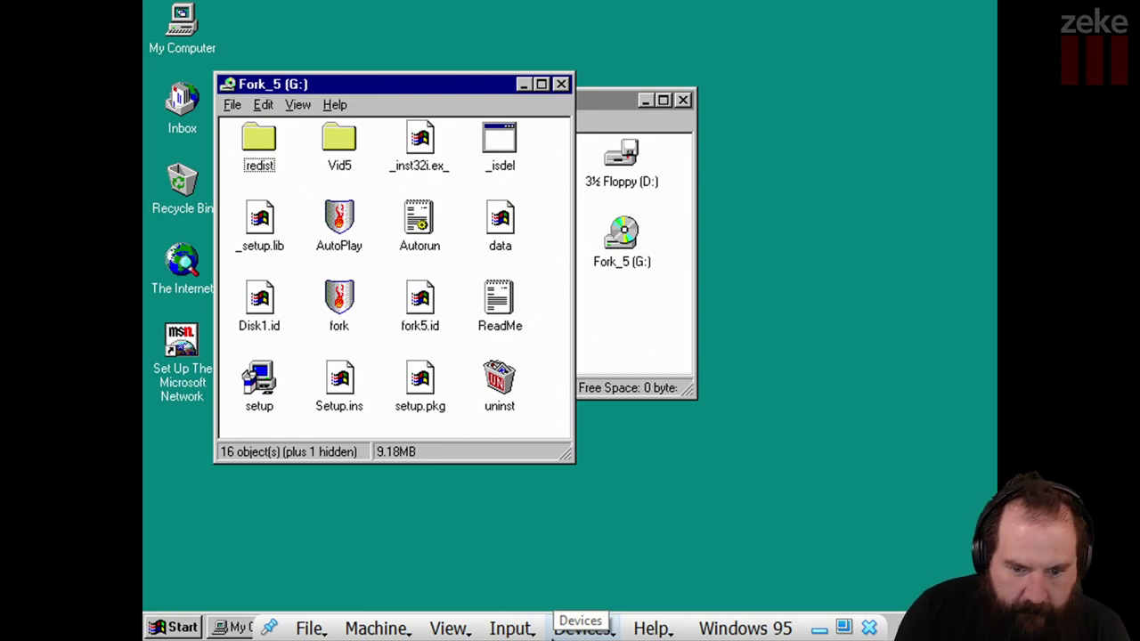
{"action": "left_click", "coordinate": [378, 629]}
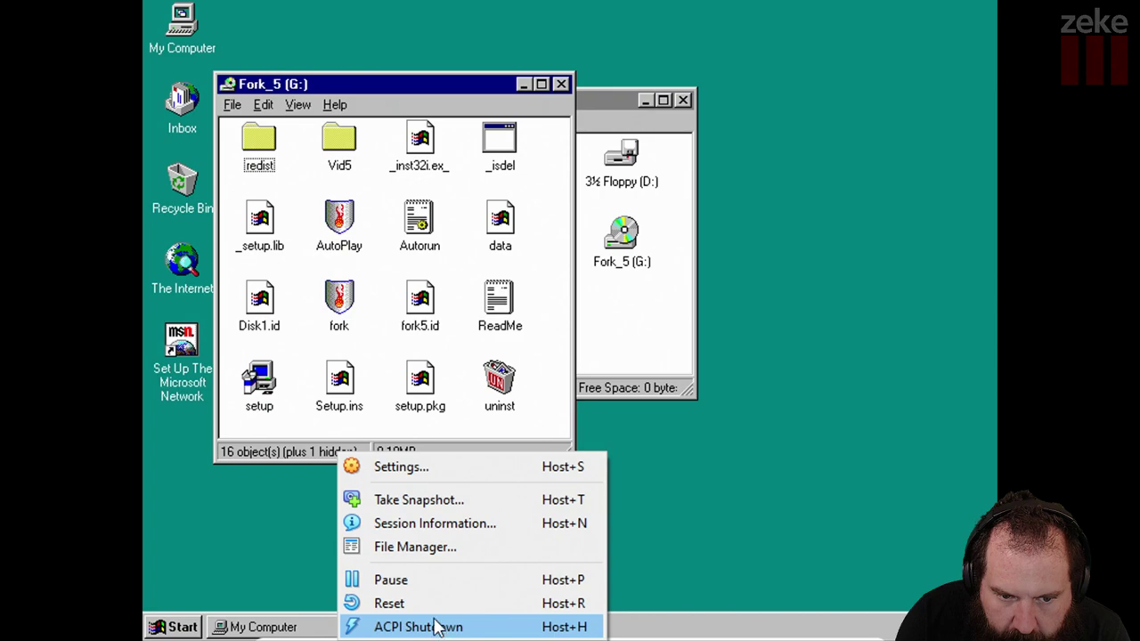
{"action": "left_click", "coordinate": [279, 532]}
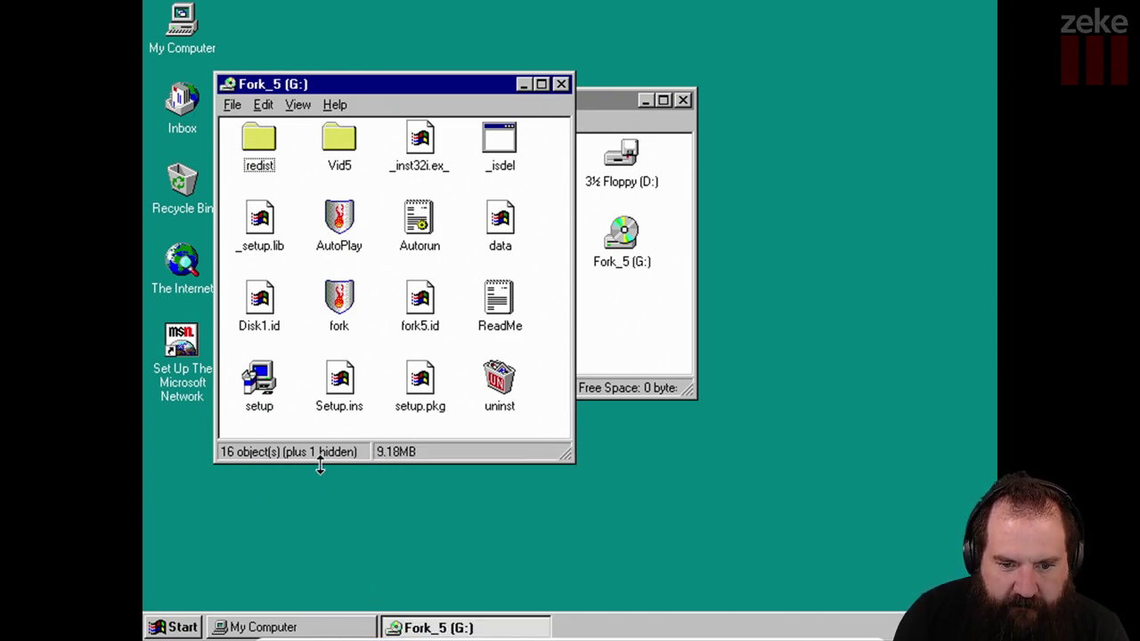
{"action": "mouse_move", "coordinate": [750, 637]}
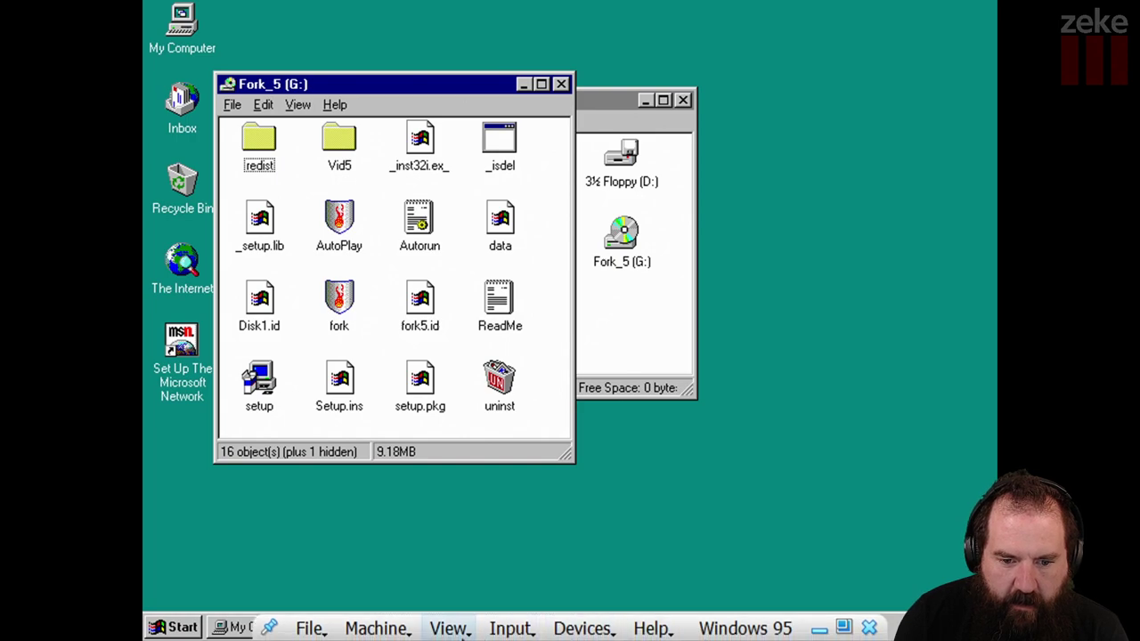
{"action": "left_click", "coordinate": [446, 628]}
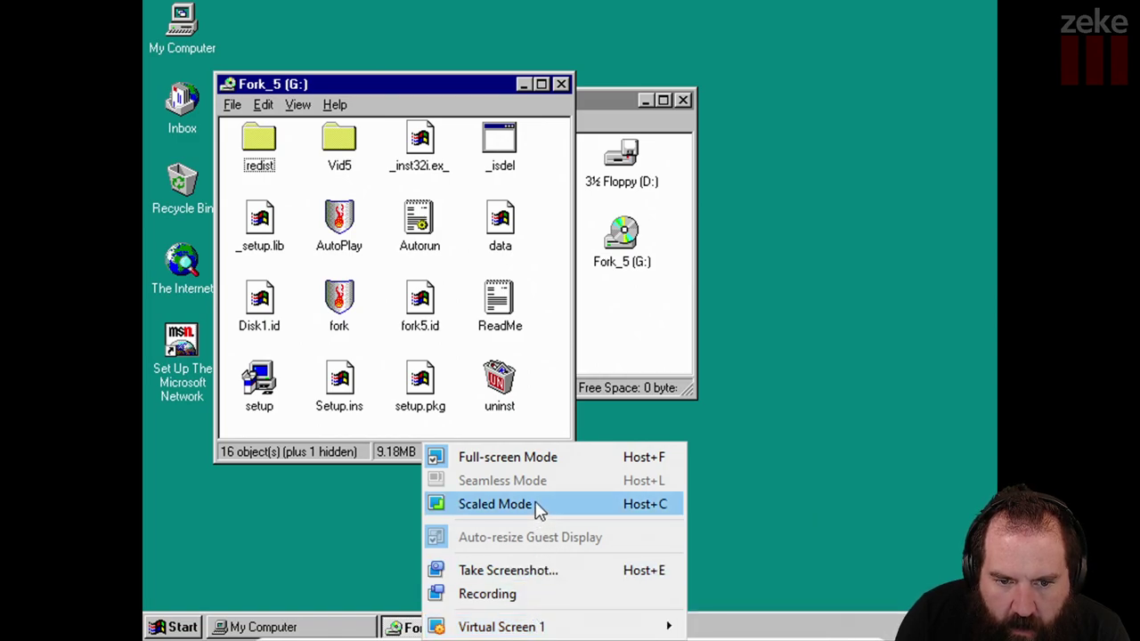
{"action": "left_click", "coordinate": [421, 516]}
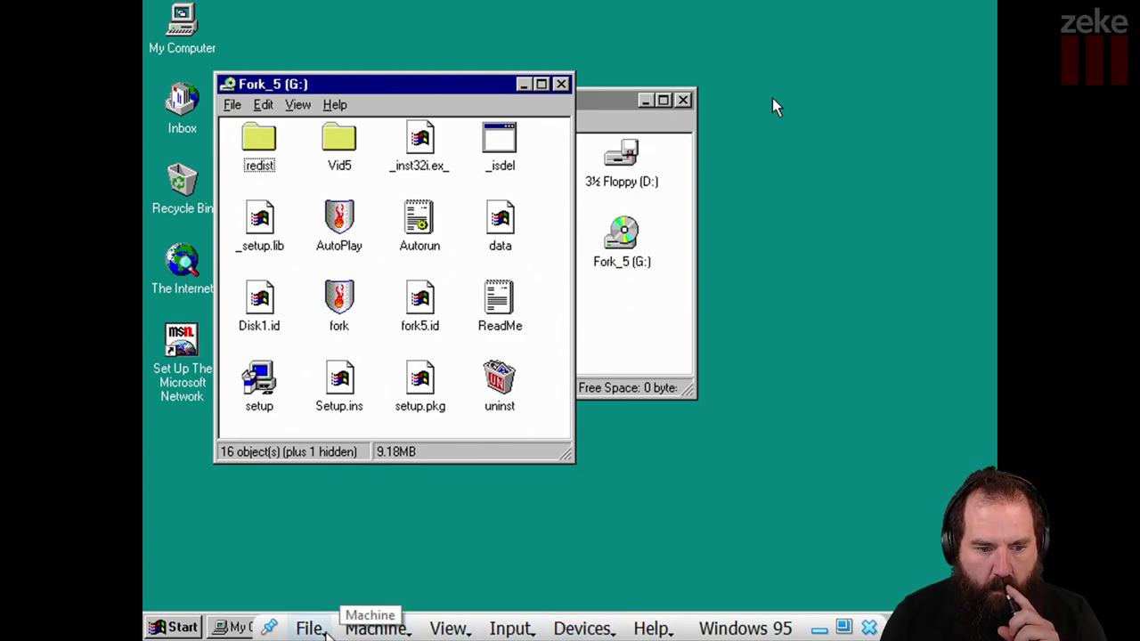
{"action": "left_click", "coordinate": [275, 628]}
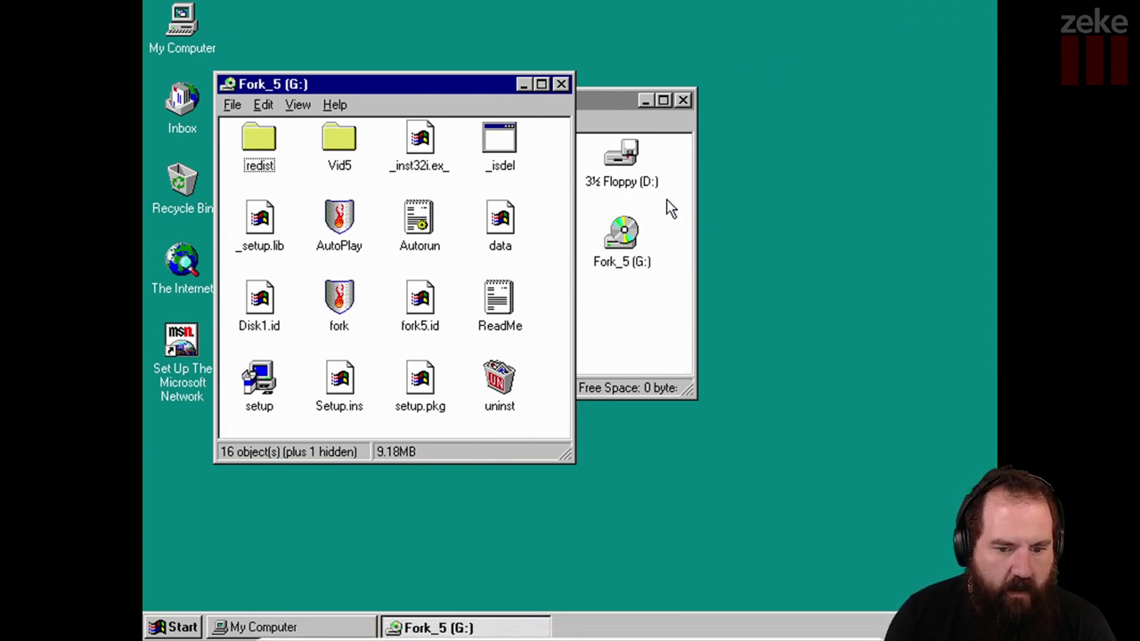
{"action": "mouse_move", "coordinate": [688, 634]}
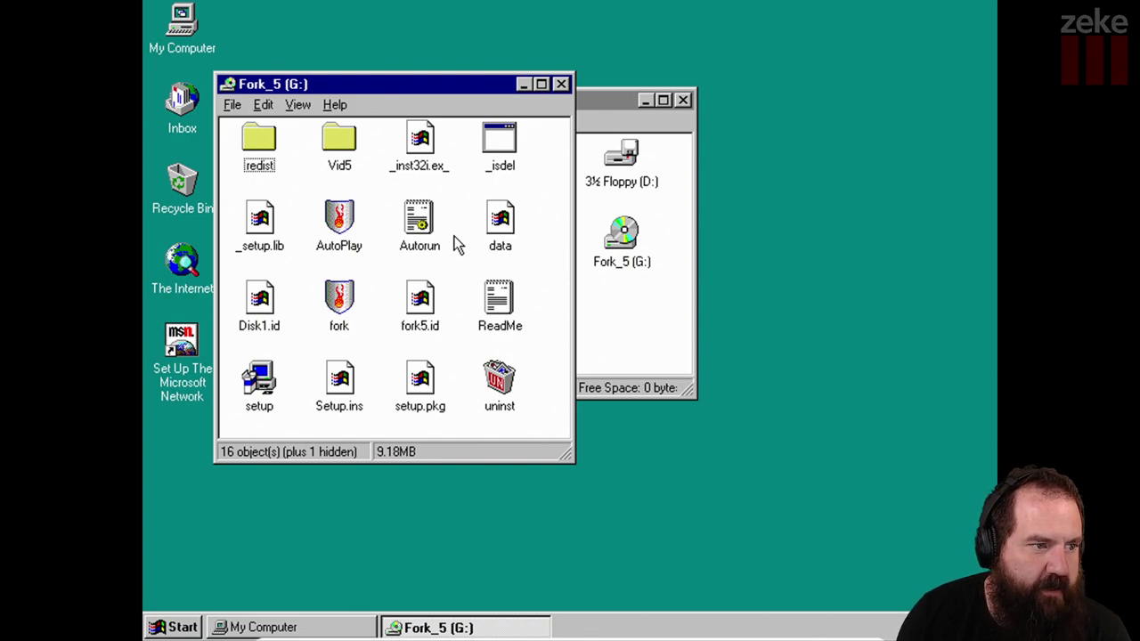
- Examine the display settings of the Windows 95 virtual machine and close the settings without changing anything
{"action": "mouse_move", "coordinate": [612, 634]}
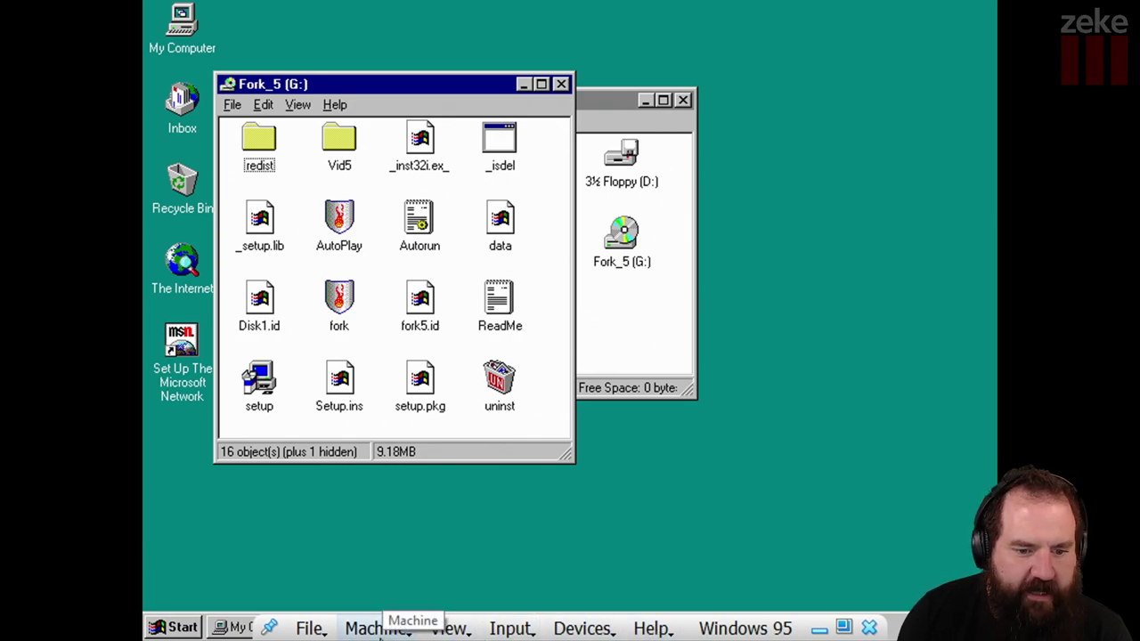
{"action": "left_click", "coordinate": [380, 629]}
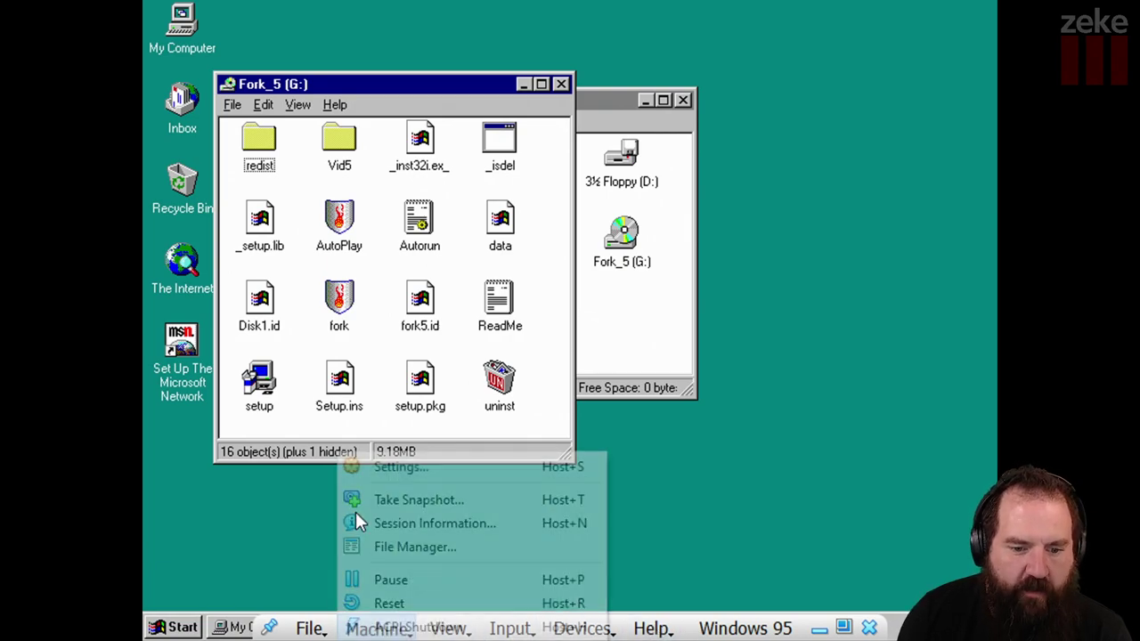
{"action": "left_click", "coordinate": [398, 481]}
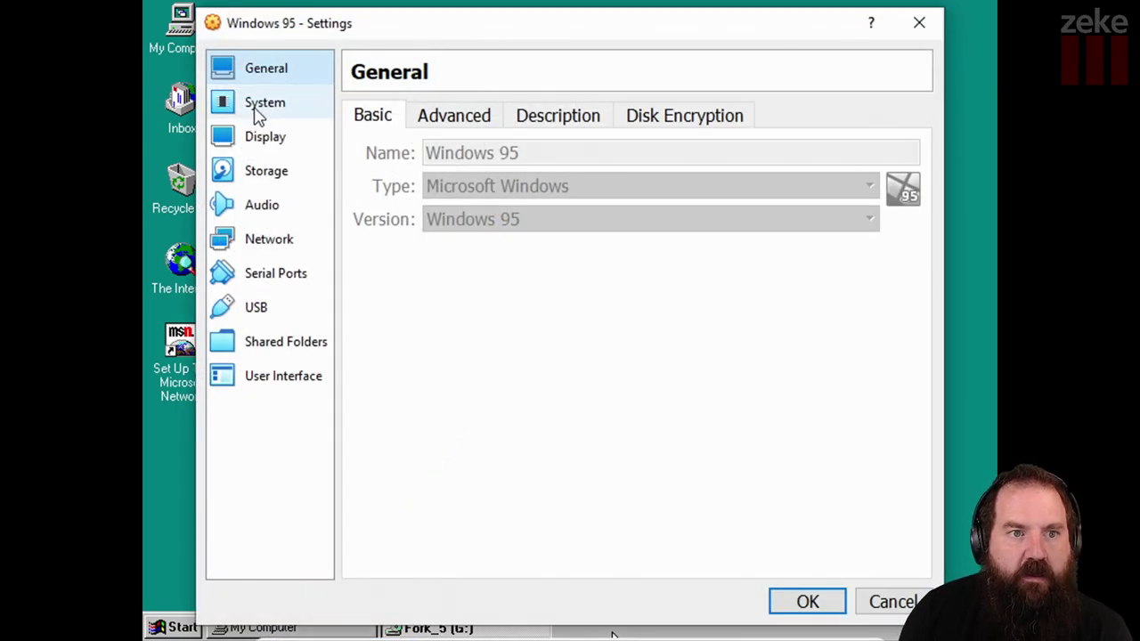
{"action": "left_click", "coordinate": [265, 140]}
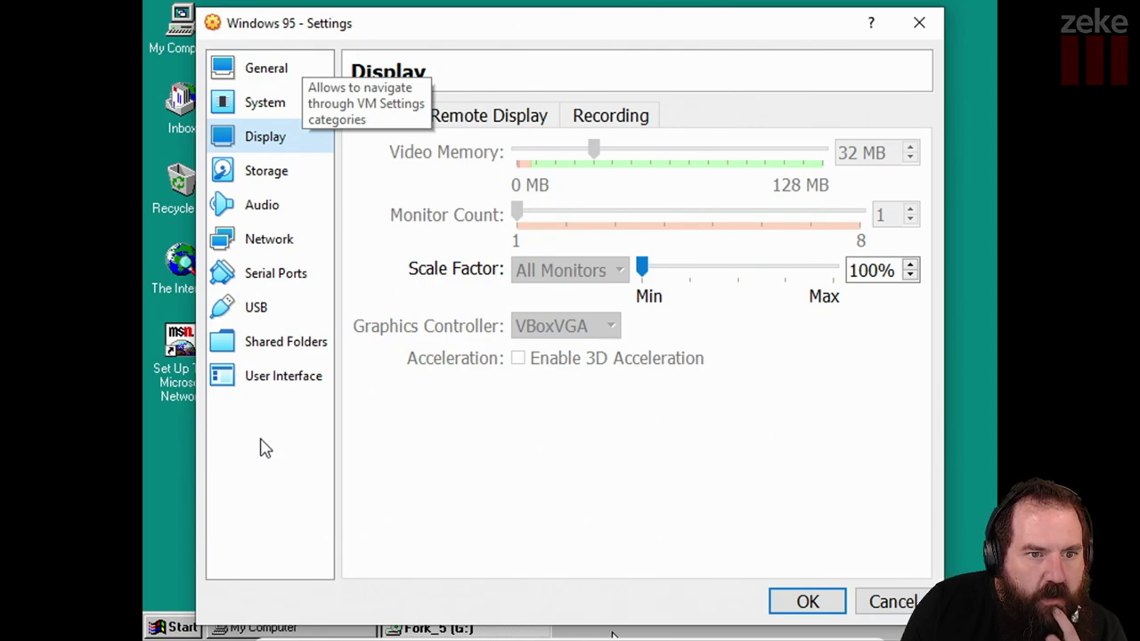
{"action": "left_click", "coordinate": [918, 30]}
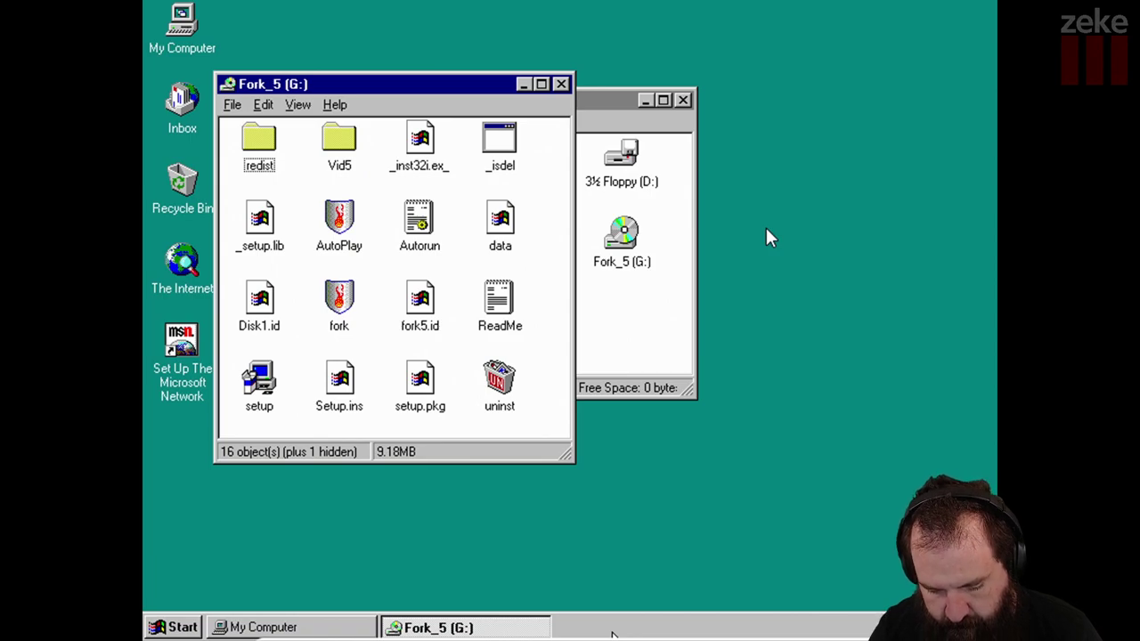
- Leave full-screen mode and open the menu bar settings of the Windows 95 virtual machine window
{"action": "key", "text": "Control_R+f"}
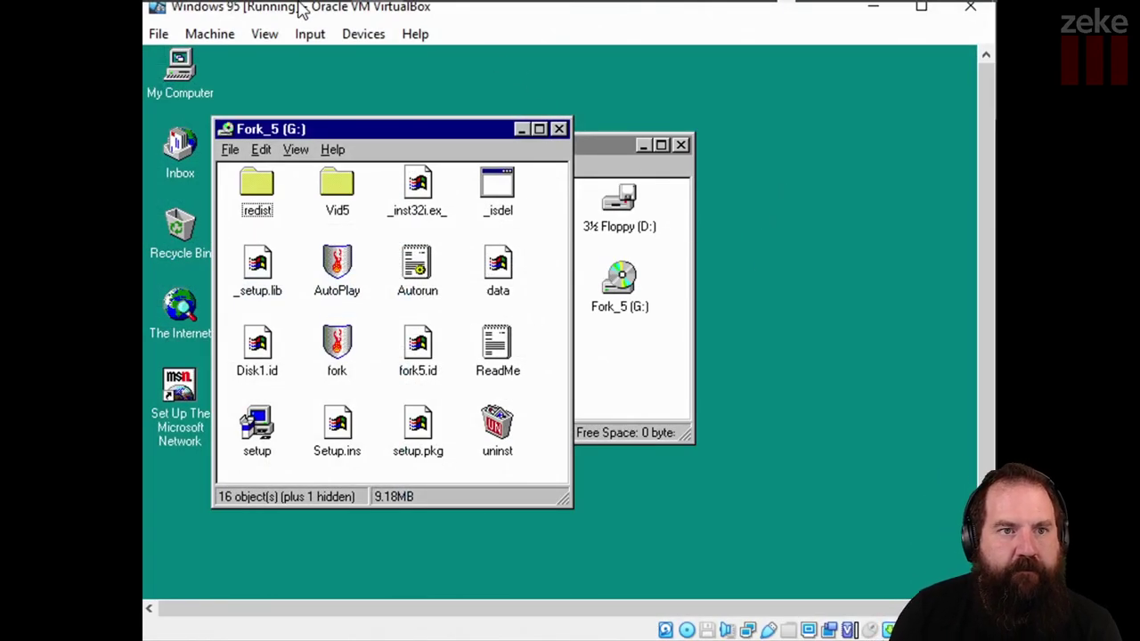
{"action": "left_click", "coordinate": [270, 36]}
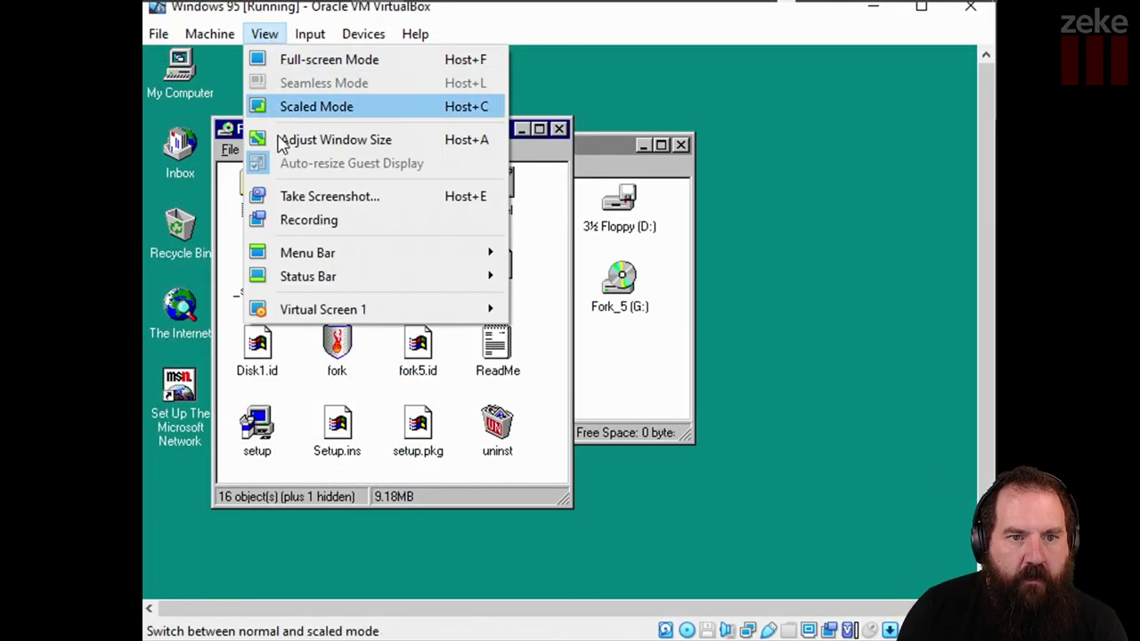
{"action": "mouse_move", "coordinate": [331, 277]}
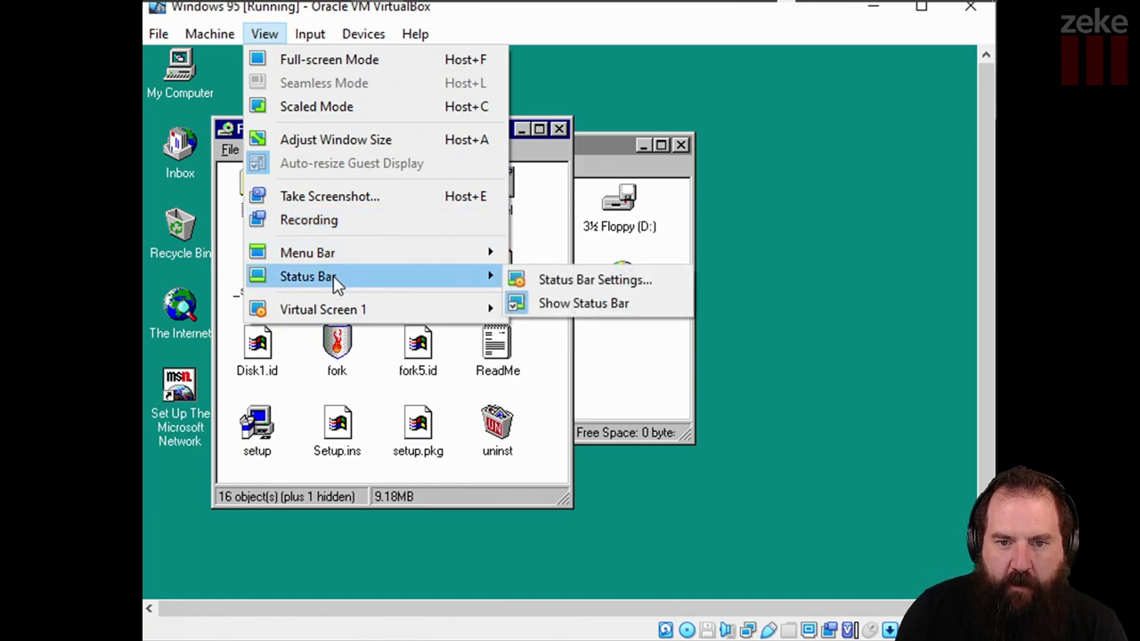
{"action": "mouse_move", "coordinate": [472, 261]}
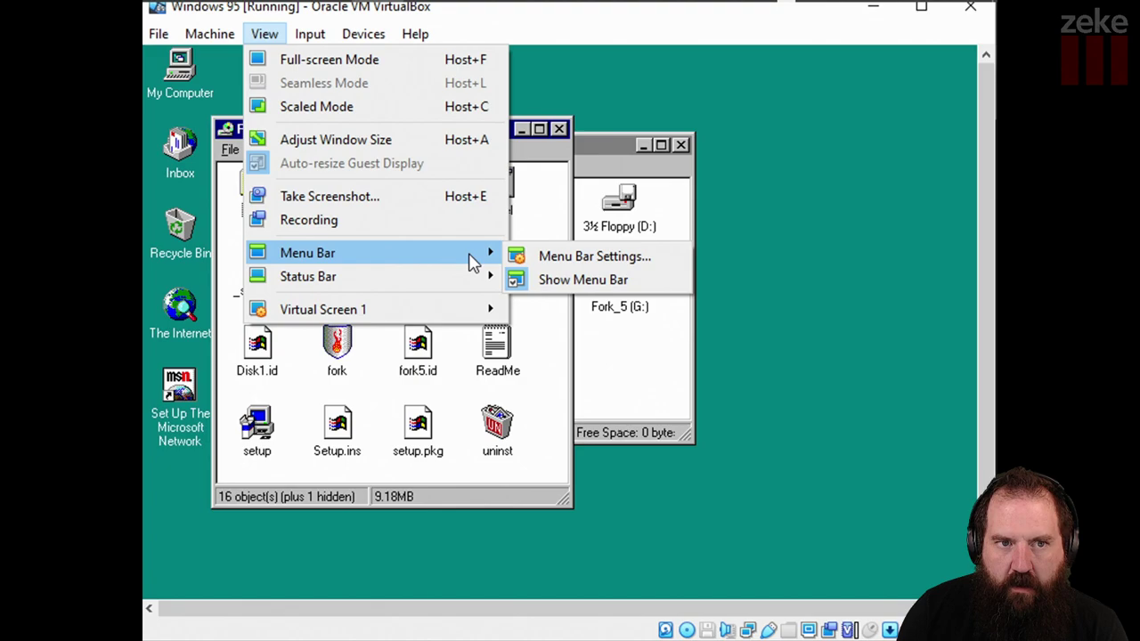
{"action": "left_click", "coordinate": [559, 258]}
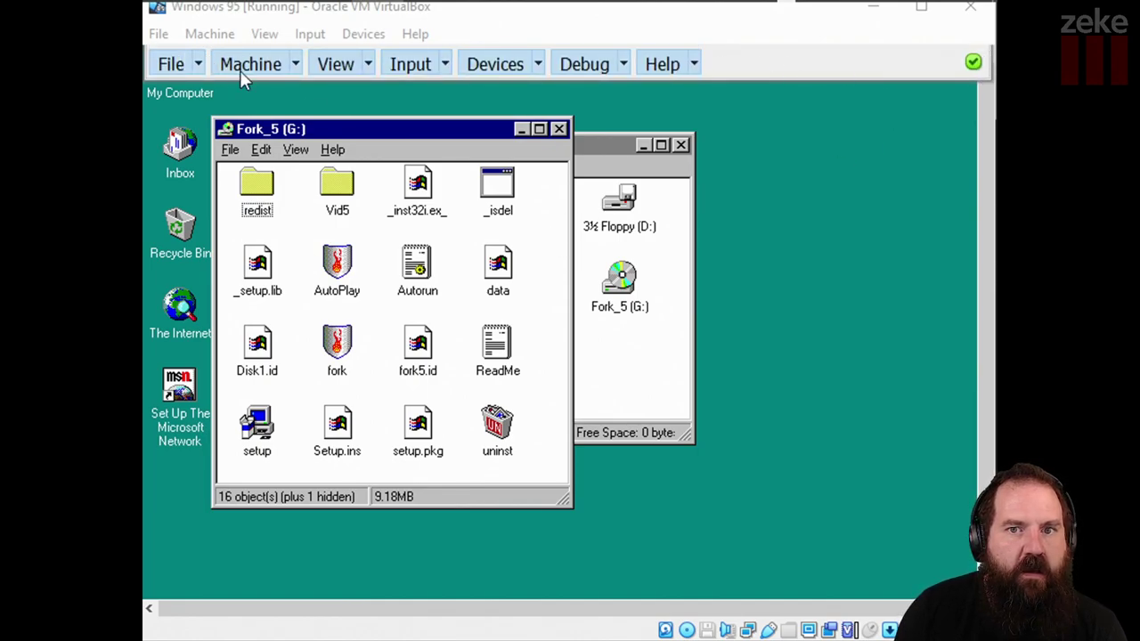
{"action": "left_click", "coordinate": [334, 98]}
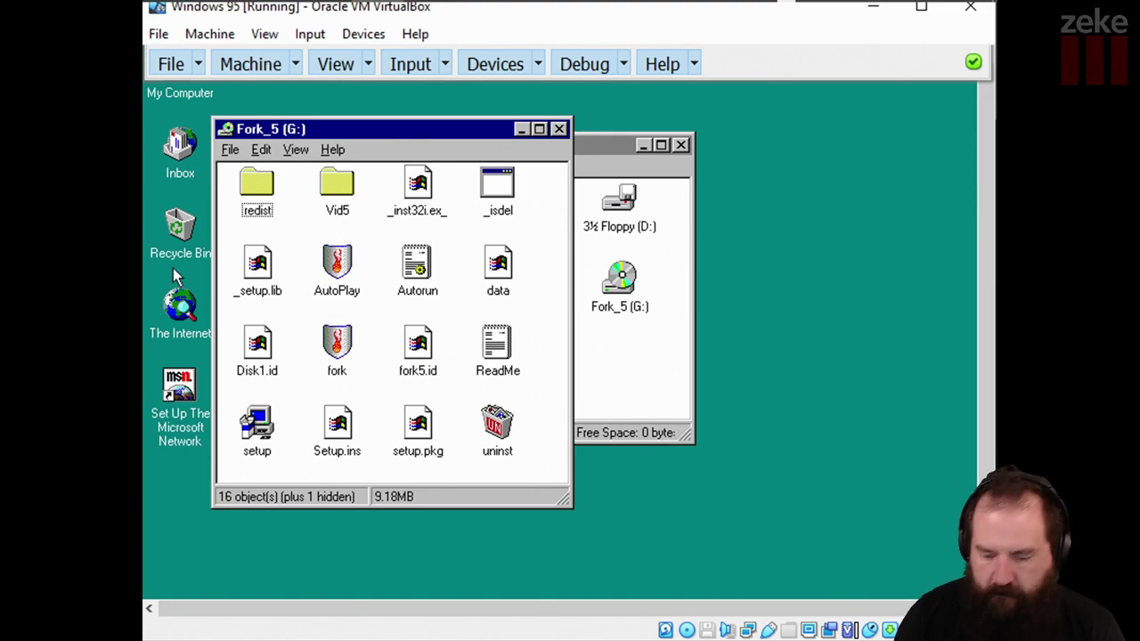
{"action": "mouse_move", "coordinate": [299, 19]}
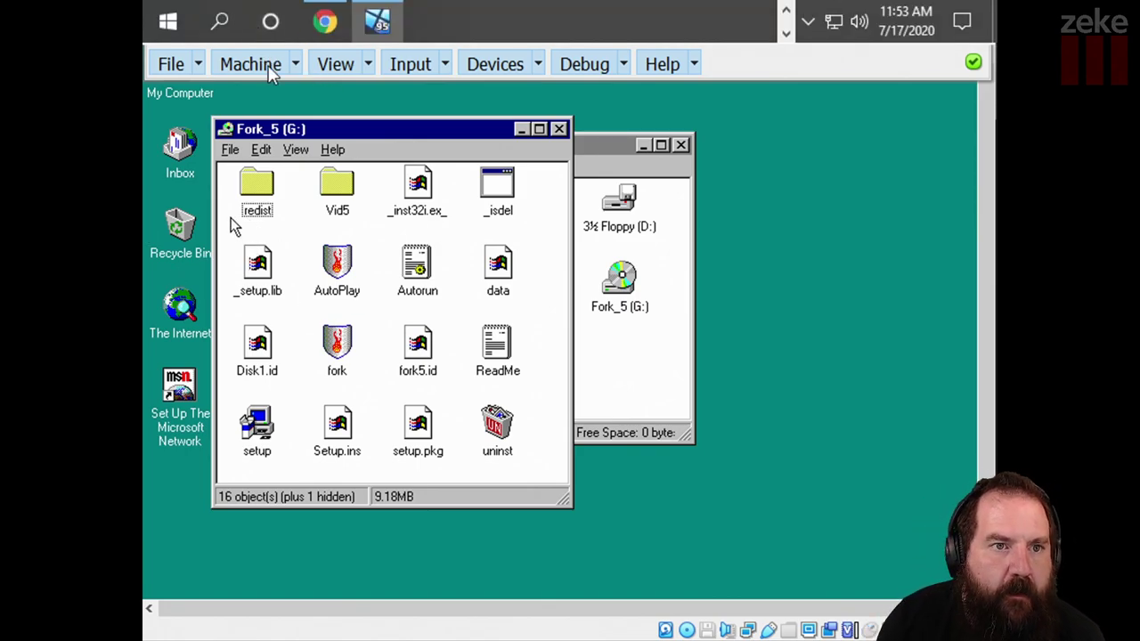
- Hide the status bar of the virtual machine window and close the menu bar settings
{"action": "left_click", "coordinate": [265, 34]}
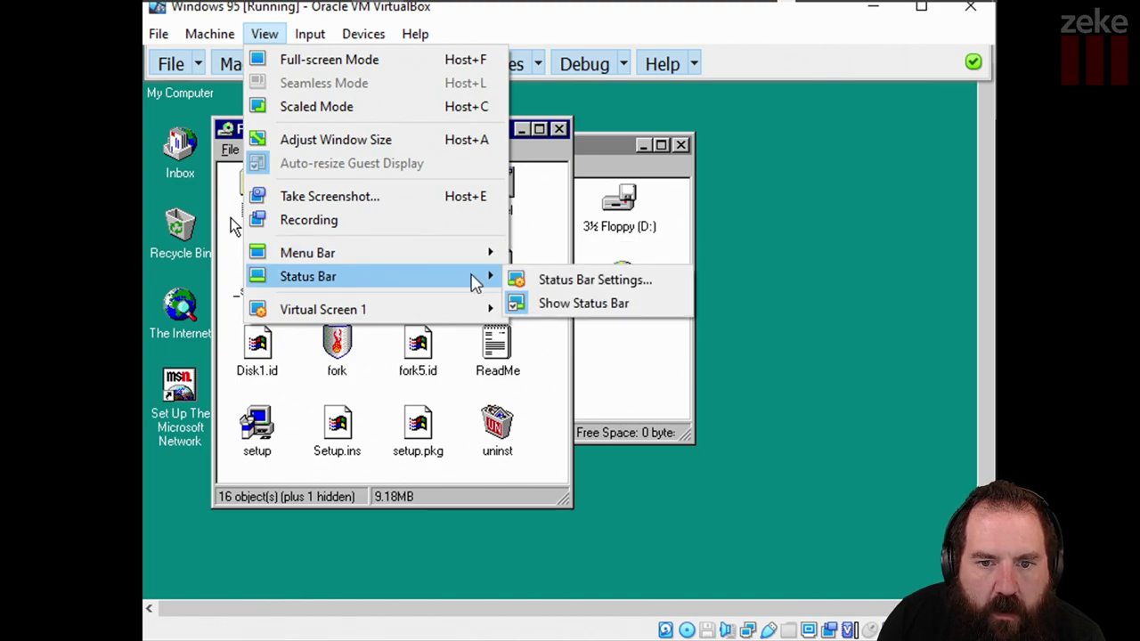
{"action": "left_click", "coordinate": [584, 302]}
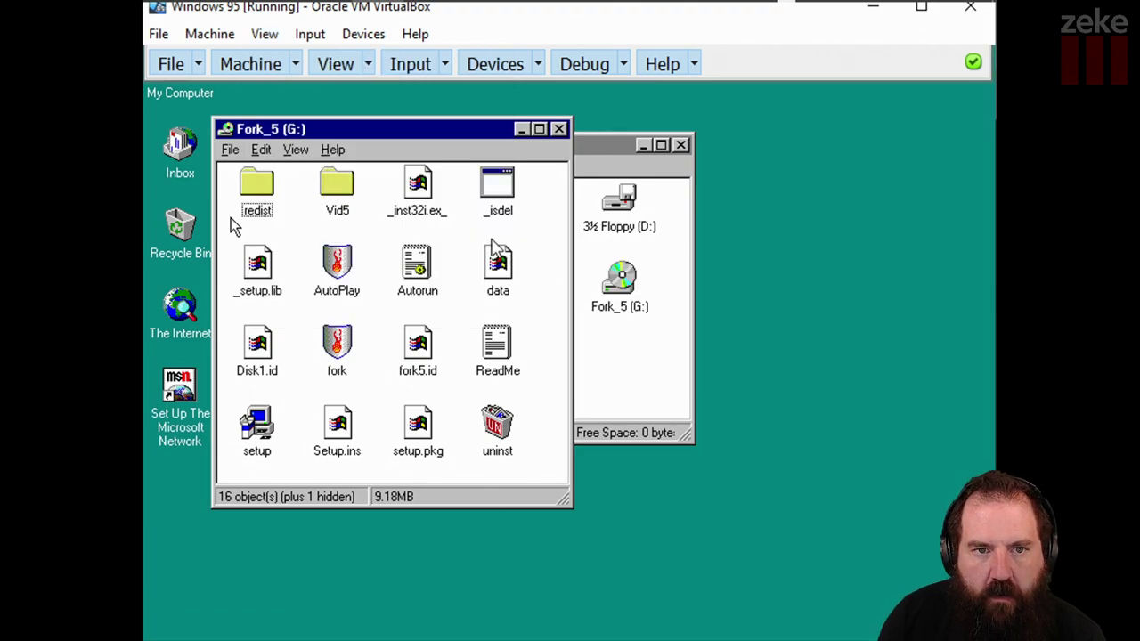
{"action": "left_click", "coordinate": [256, 35]}
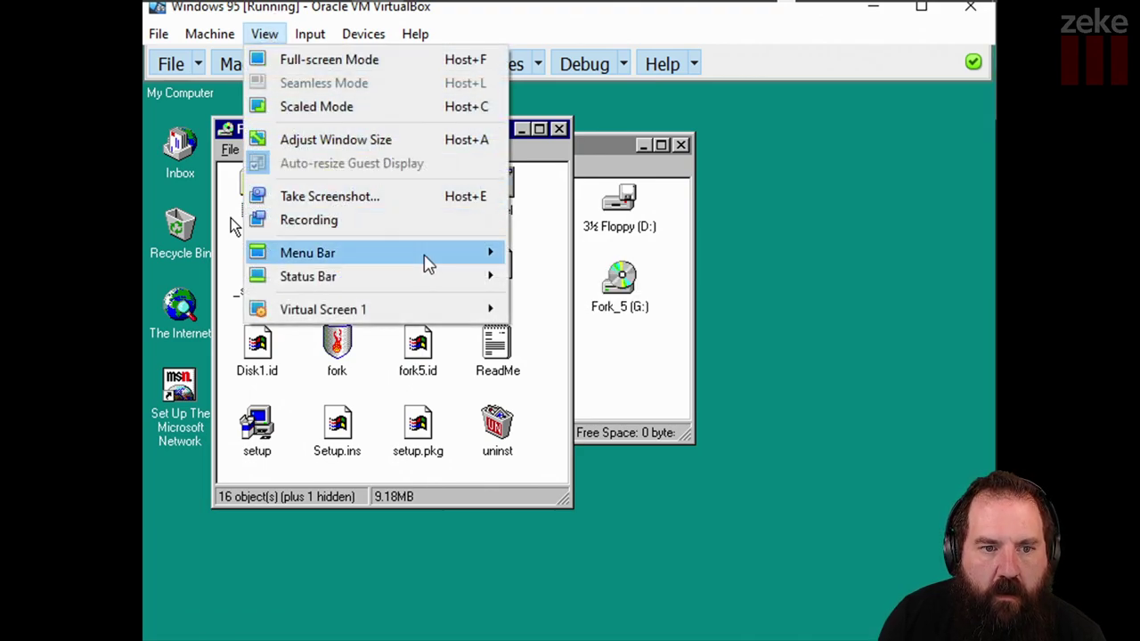
{"action": "mouse_move", "coordinate": [428, 256]}
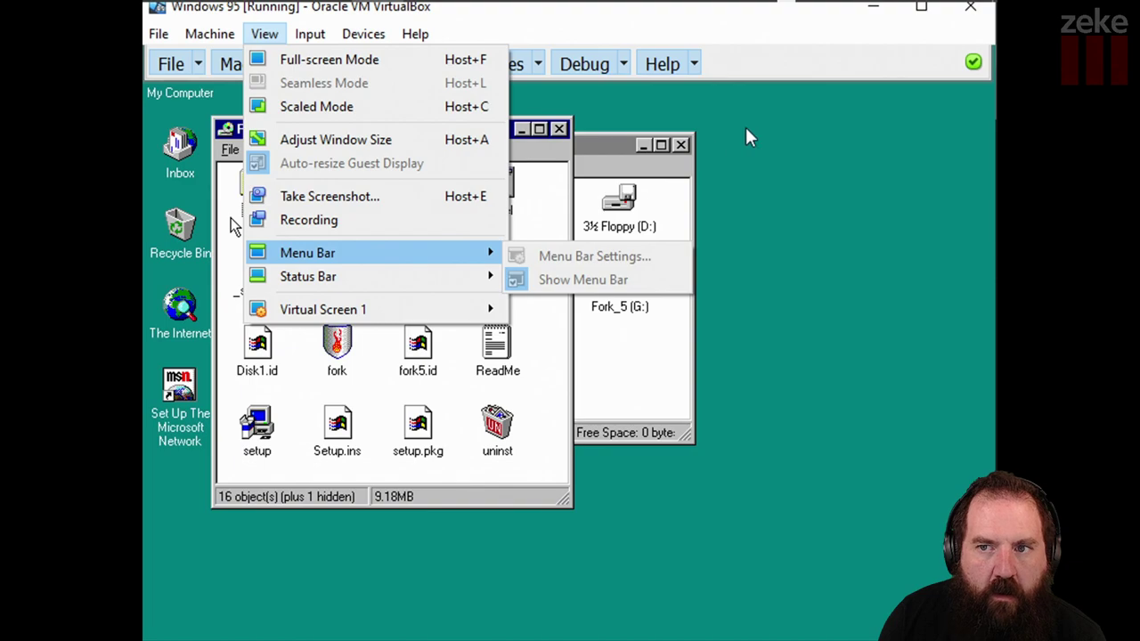
{"action": "left_click", "coordinate": [918, 82]}
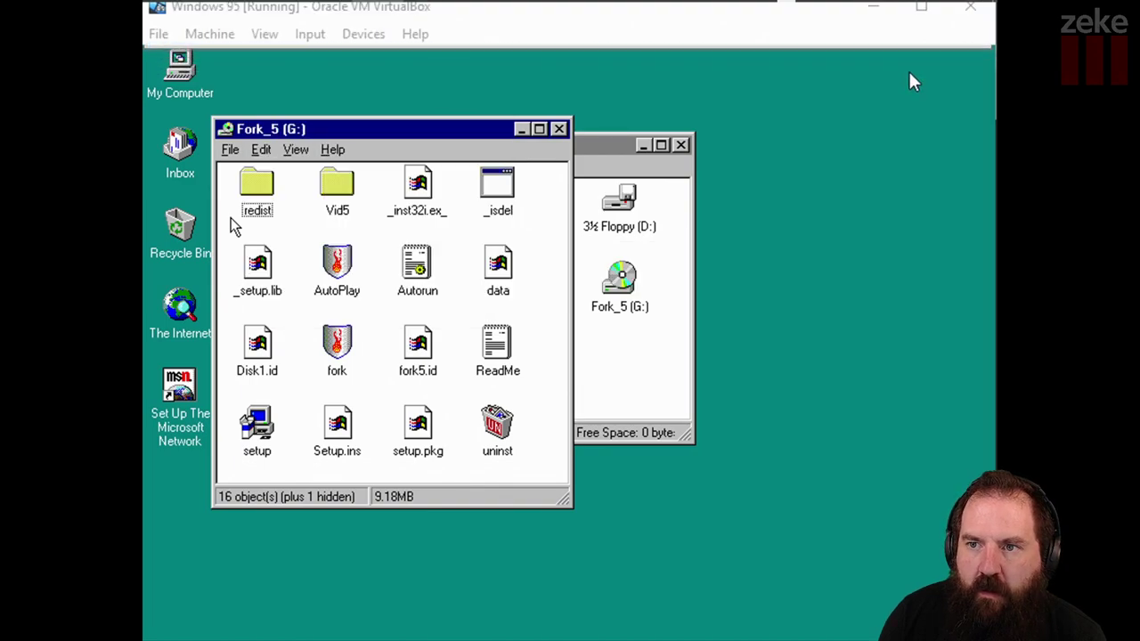
- Hide the menu bar of the virtual machine window and return to full-screen mode
{"action": "left_click", "coordinate": [264, 34]}
{"action": "mouse_move", "coordinate": [383, 253]}
{"action": "left_click", "coordinate": [610, 280]}
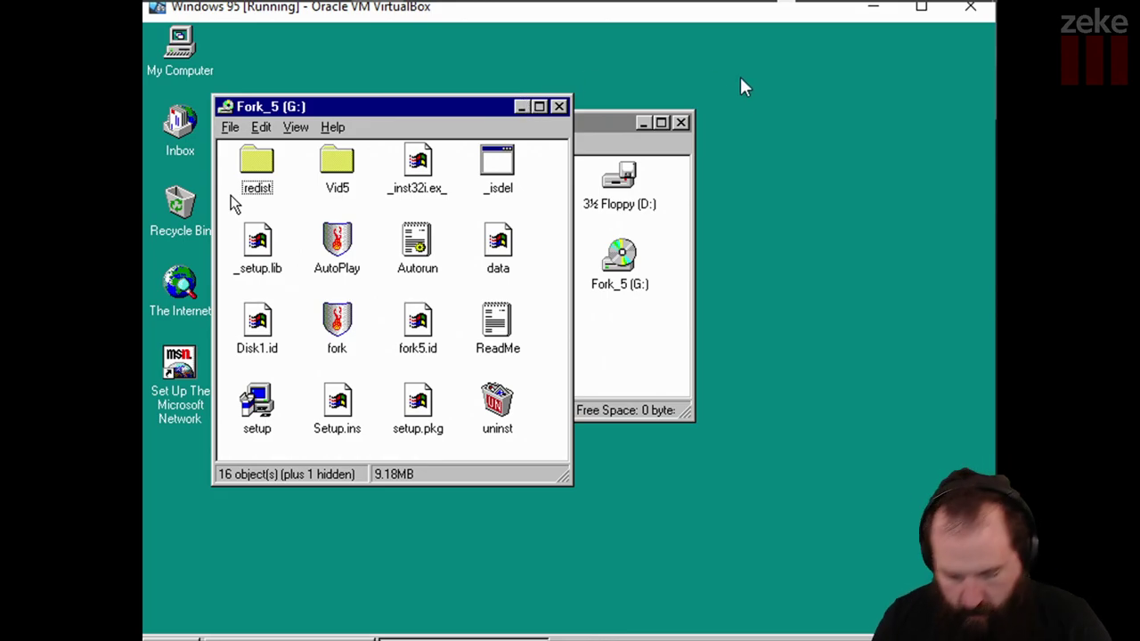
{"action": "key", "text": "Control_R+f"}
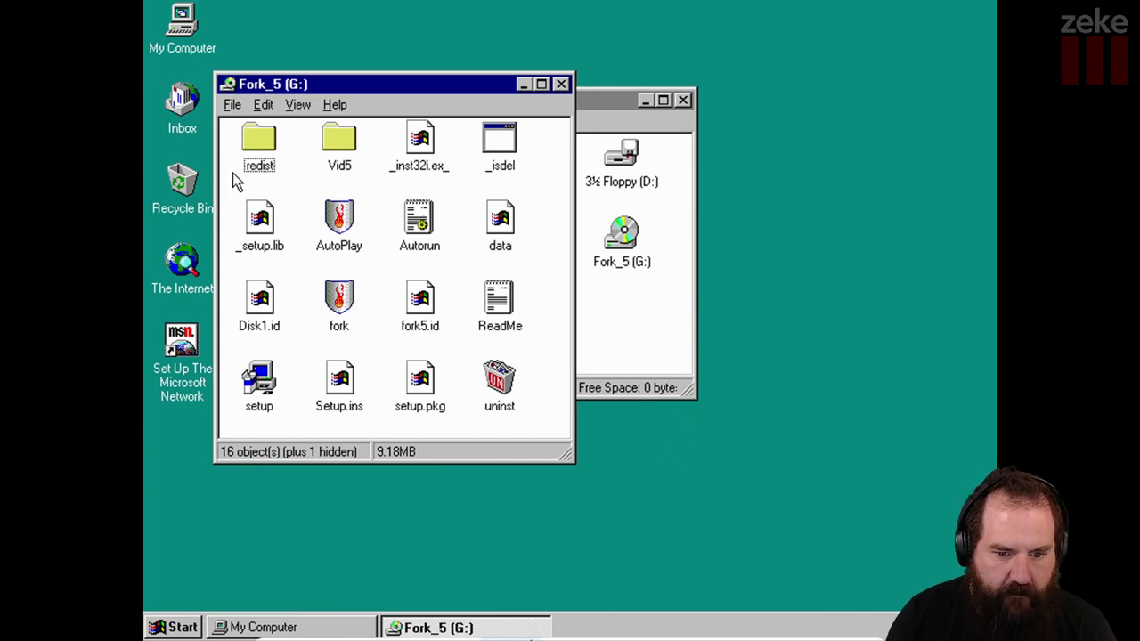
- Look through the mini toolbar's options in full-screen mode and switch the virtual machine to scaled mode
{"action": "mouse_move", "coordinate": [462, 638]}
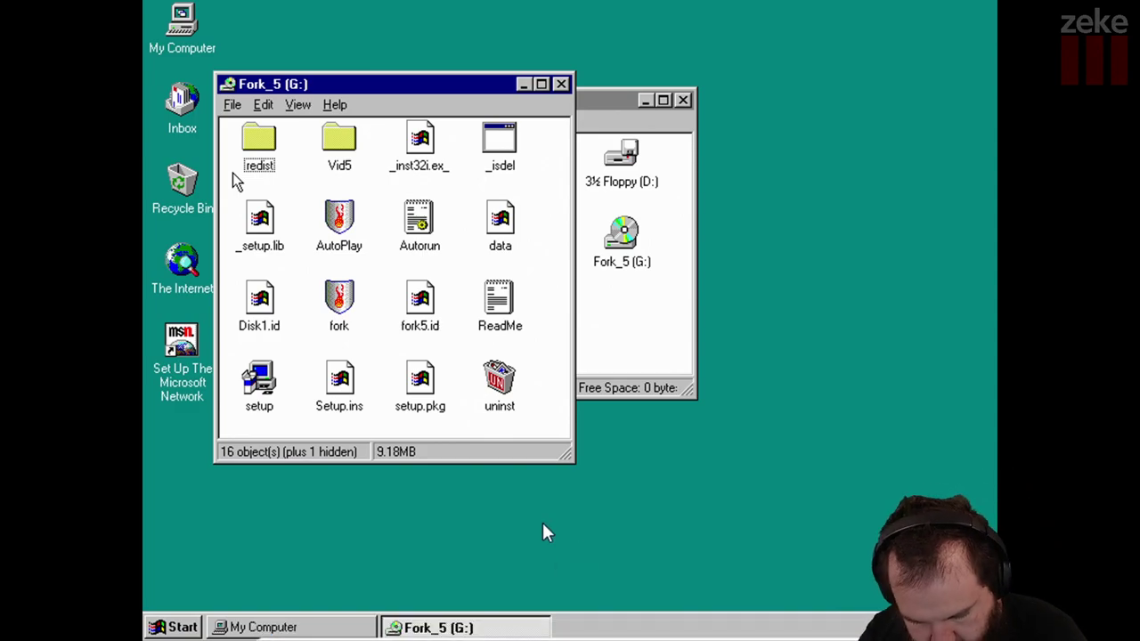
{"action": "key", "text": "ctrl+f"}
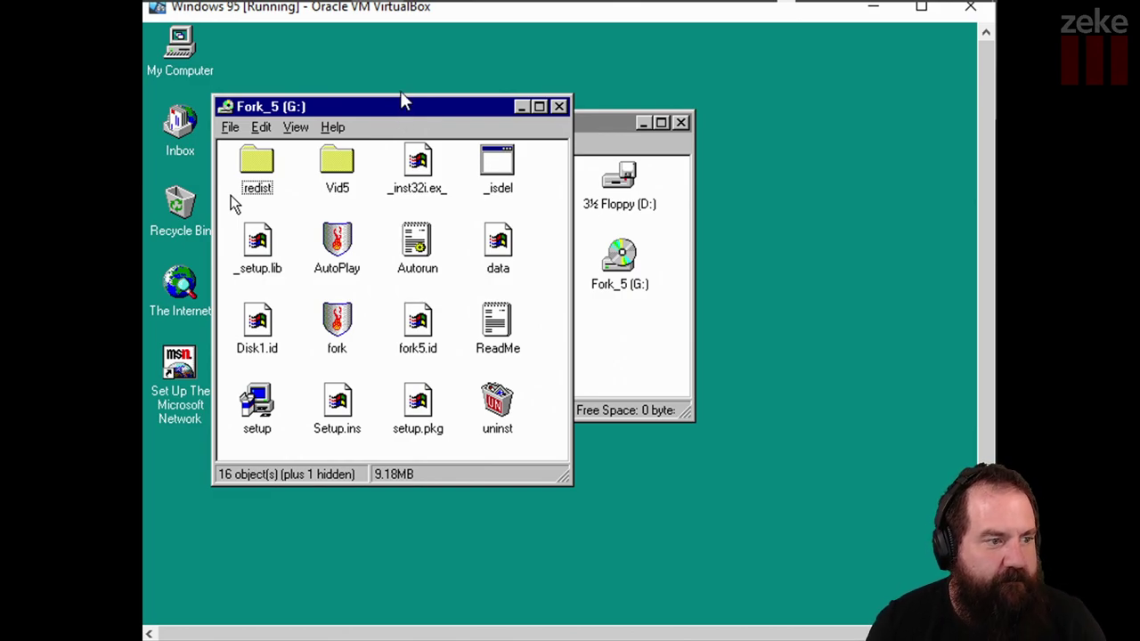
{"action": "key", "text": "ctrl+f"}
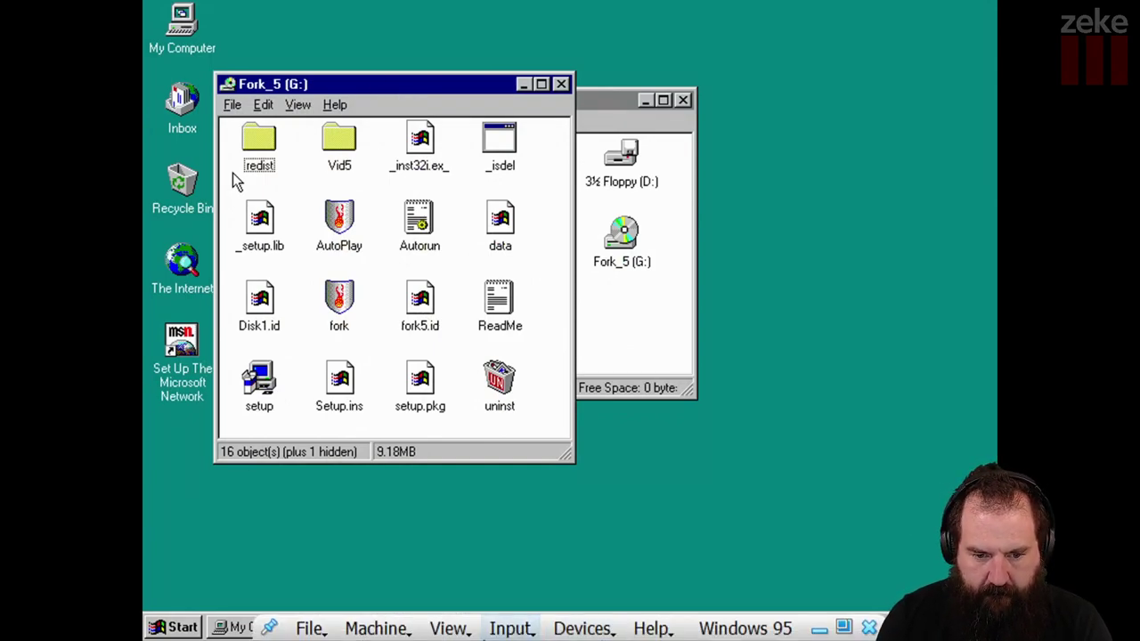
{"action": "left_click", "coordinate": [443, 628]}
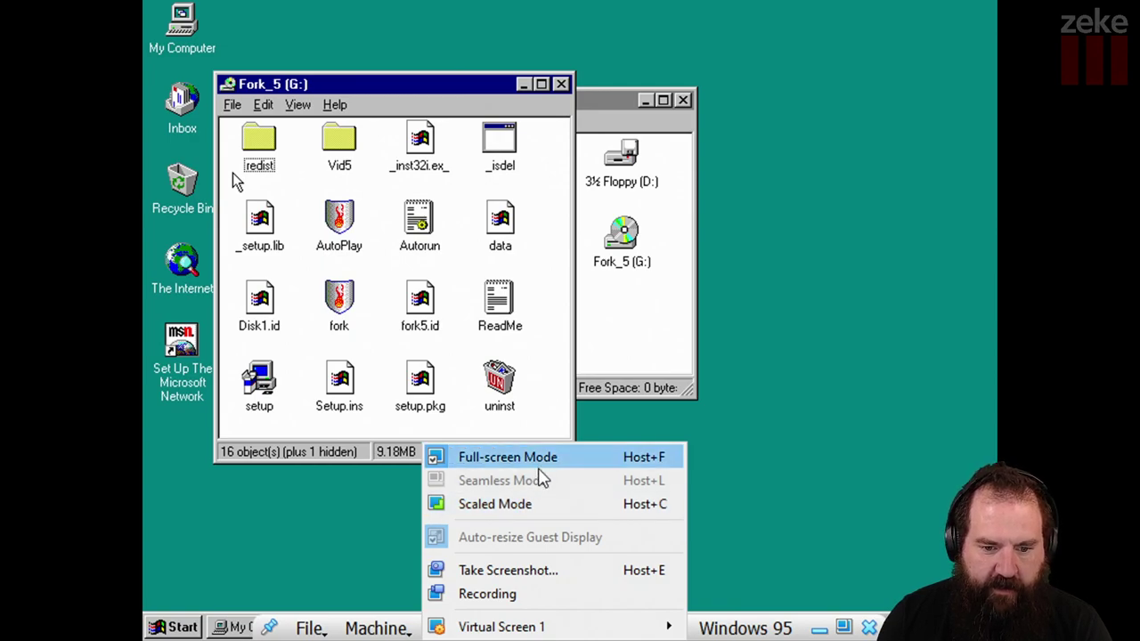
{"action": "mouse_move", "coordinate": [554, 628]}
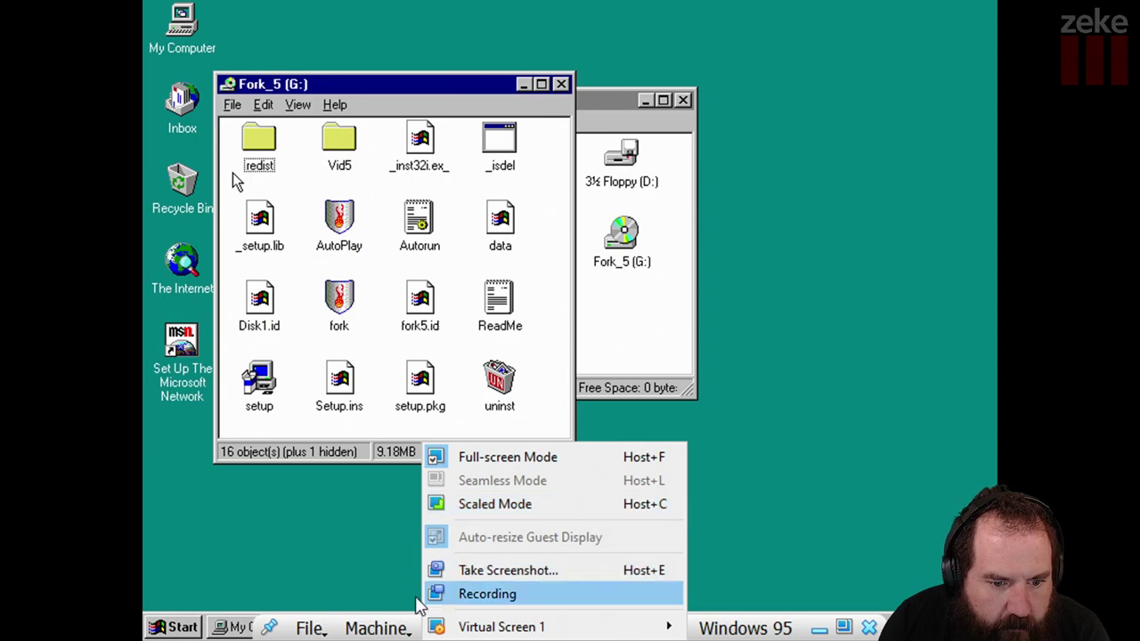
{"action": "mouse_move", "coordinate": [307, 631]}
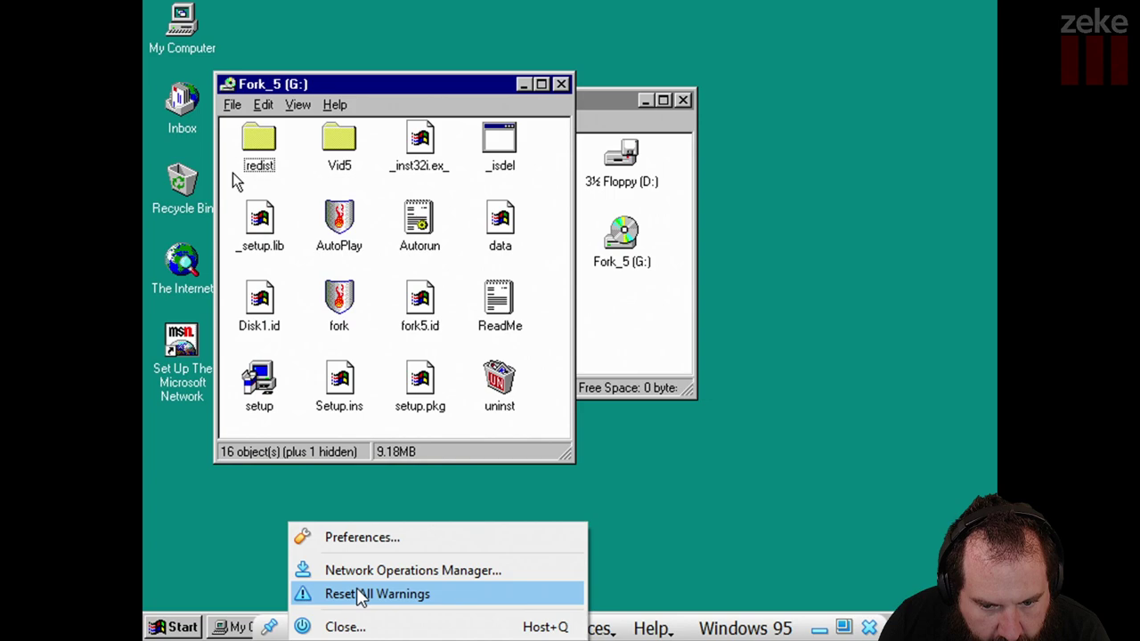
{"action": "left_click", "coordinate": [638, 630]}
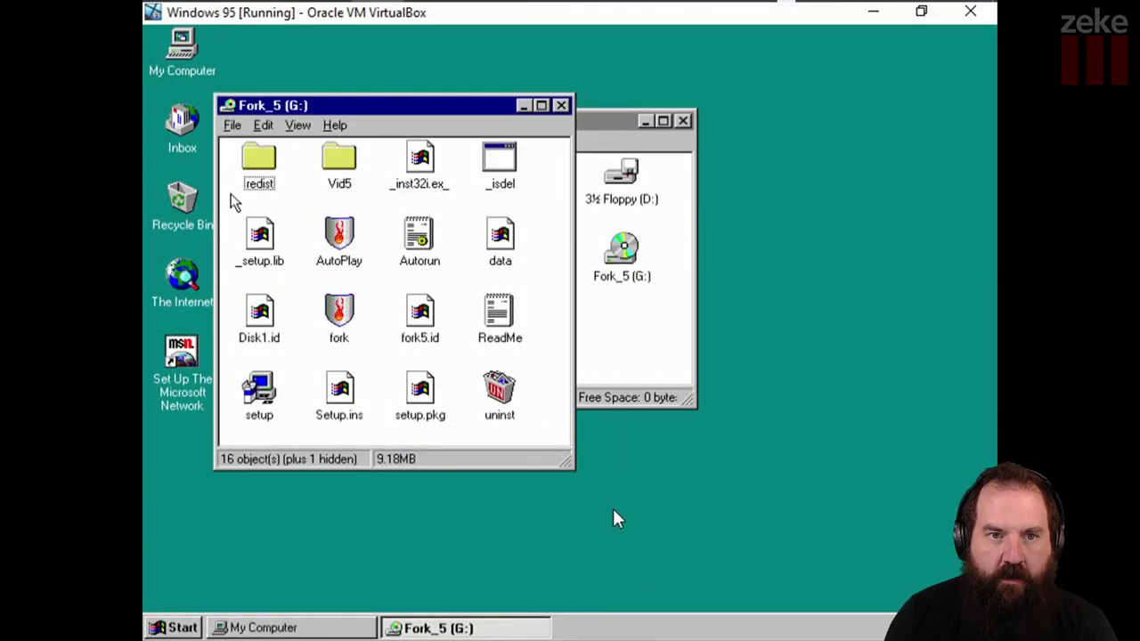
{"action": "mouse_move", "coordinate": [365, 4]}
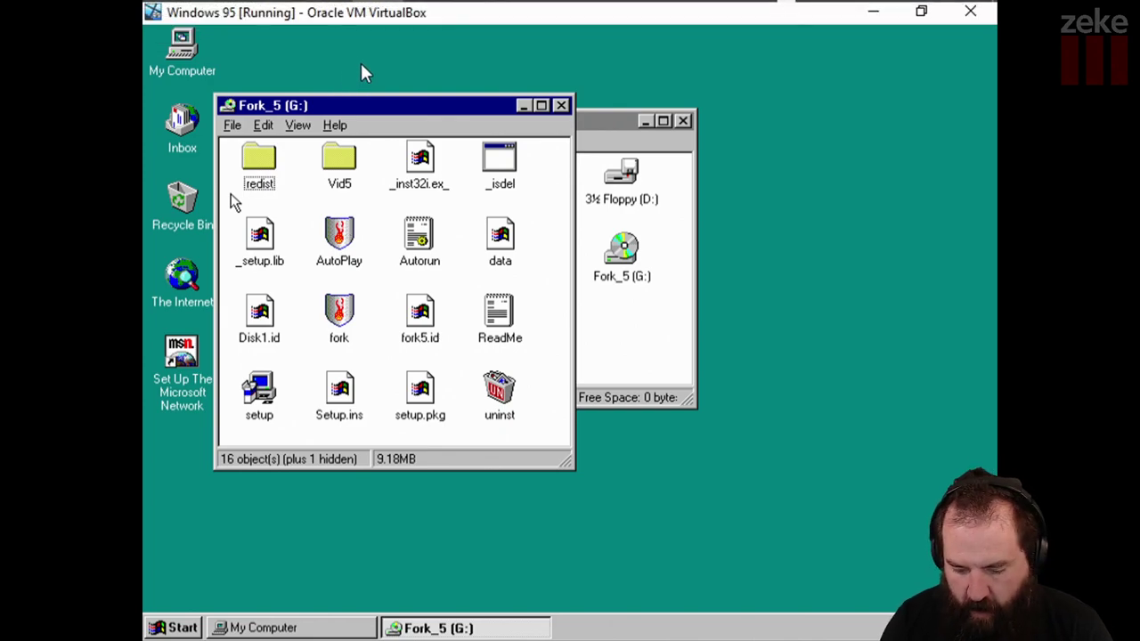
{"action": "key", "text": "alt"}
{"action": "key", "text": "alt"}
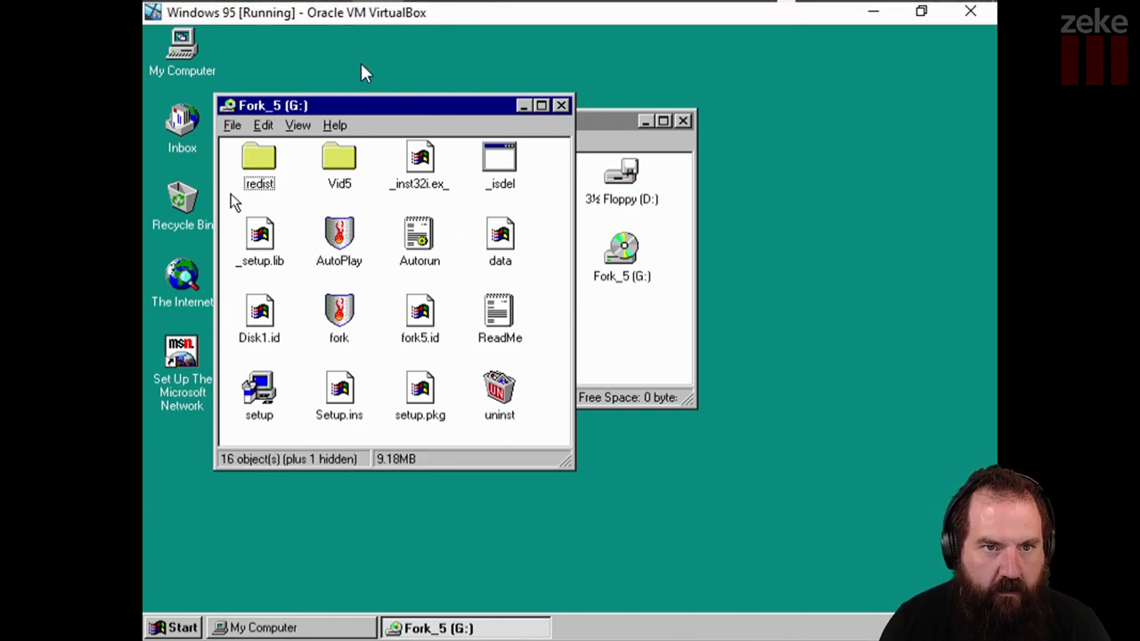
{"action": "mouse_move", "coordinate": [516, 25]}
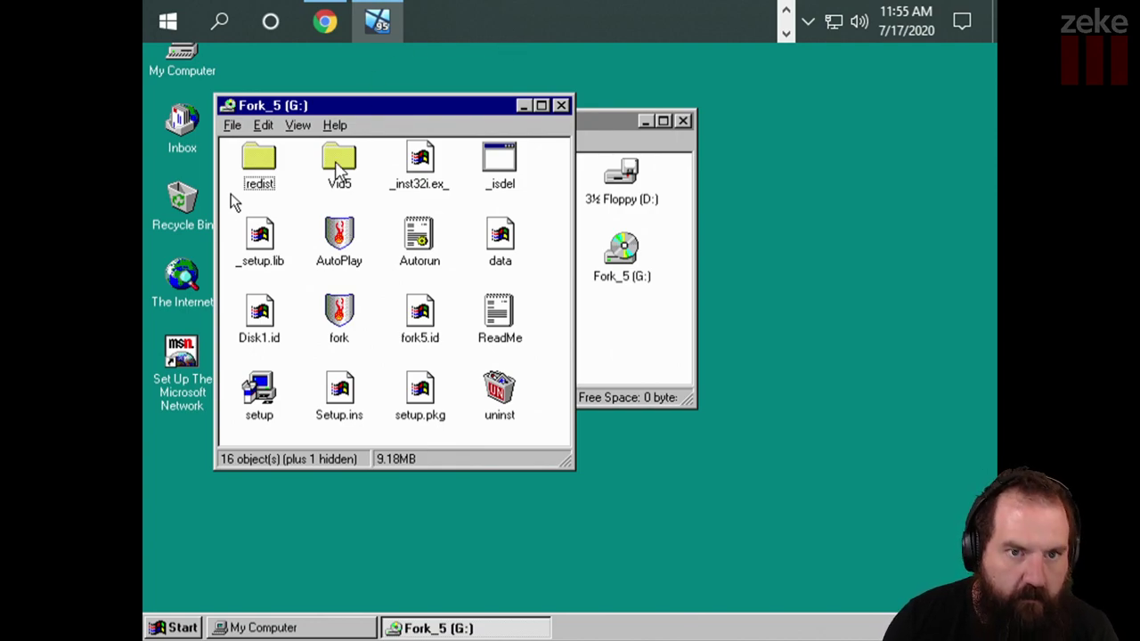
{"action": "key", "text": "alt"}
{"action": "key", "text": "alt"}
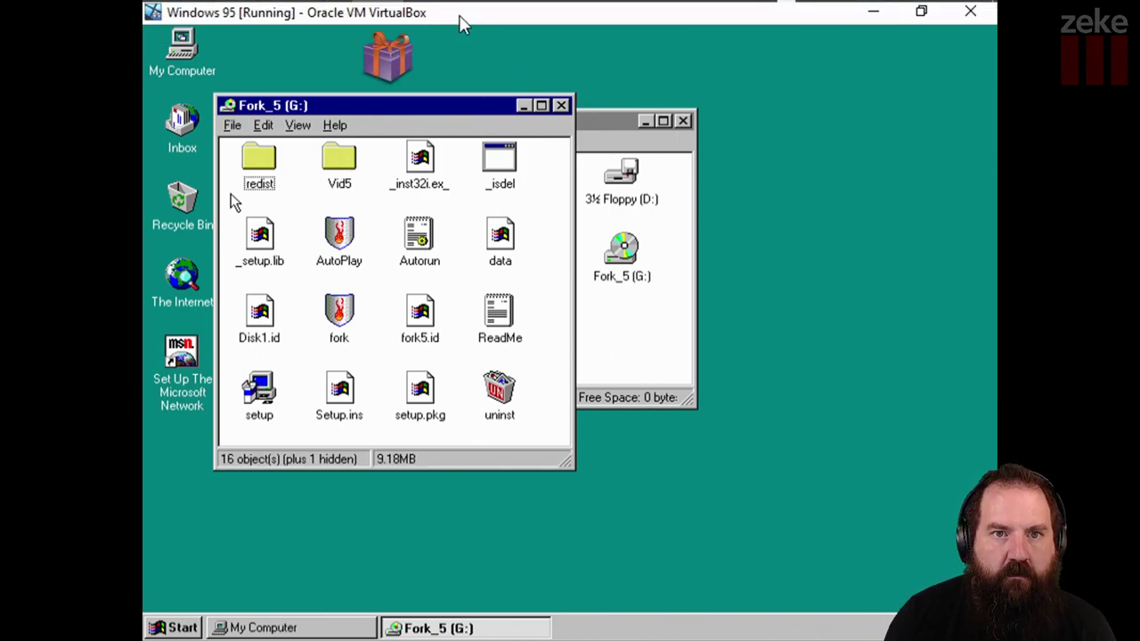
{"action": "key", "text": "alt"}
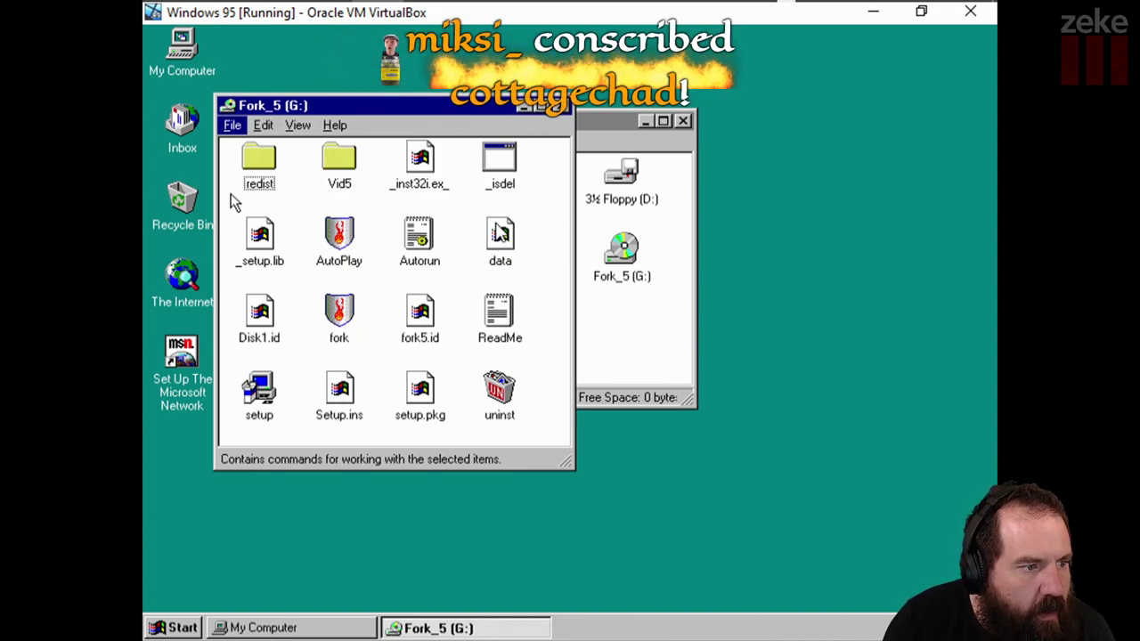
- Turn off the mini toolbar in full-screen/seamless mode in the Windows 95 machine's User Interface settings and switch to full-screen mode
{"action": "key", "text": "ctrl+Home"}
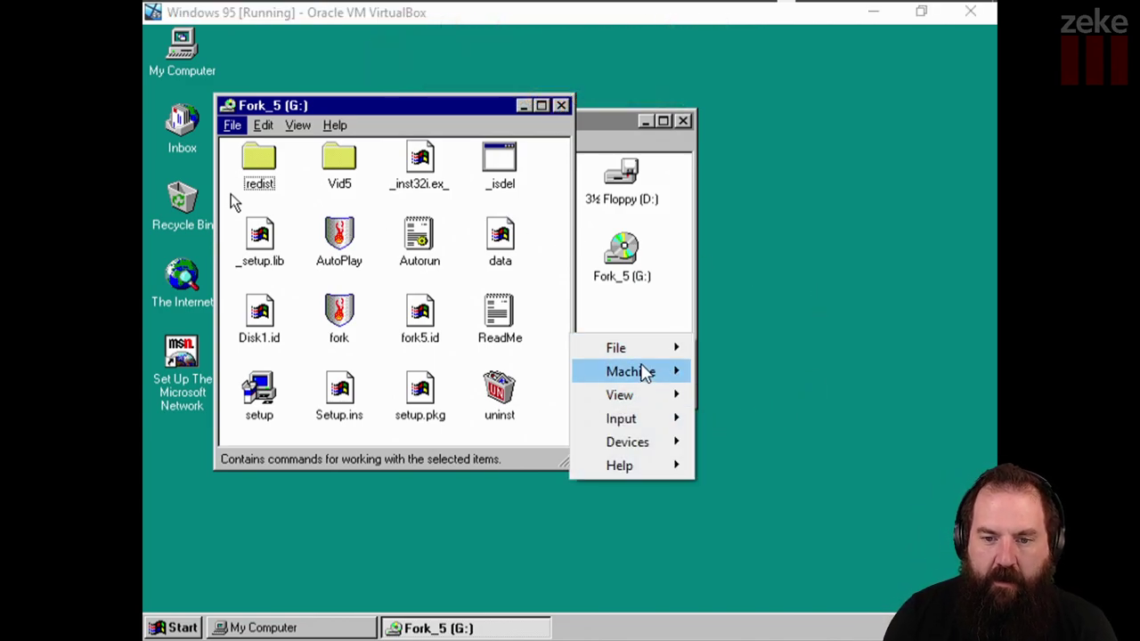
{"action": "mouse_move", "coordinate": [645, 372]}
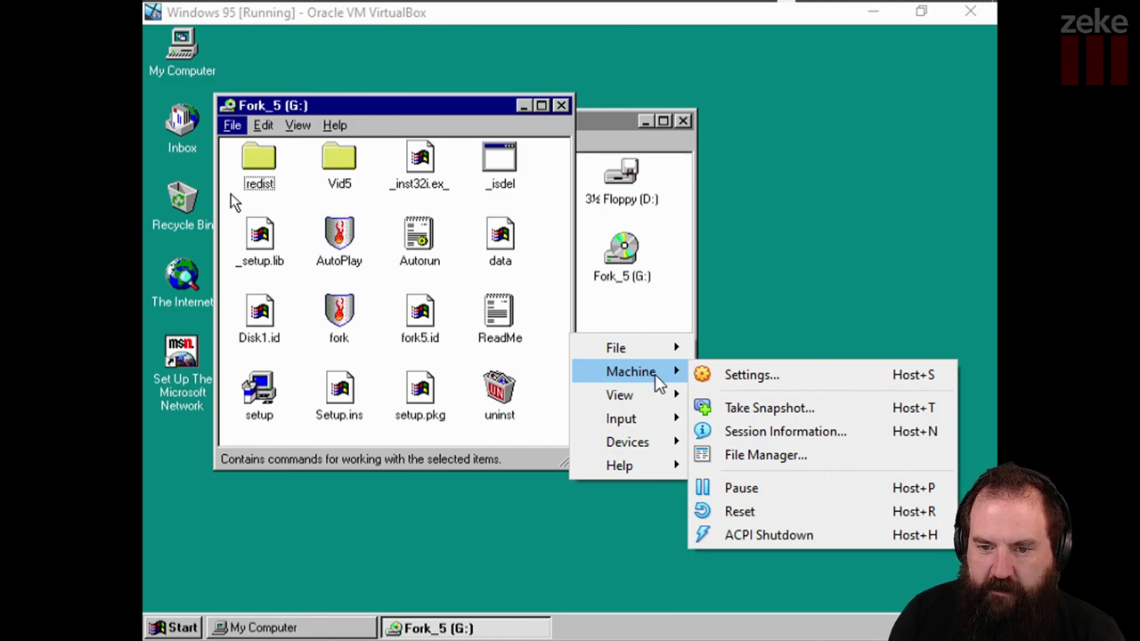
{"action": "left_click", "coordinate": [729, 378]}
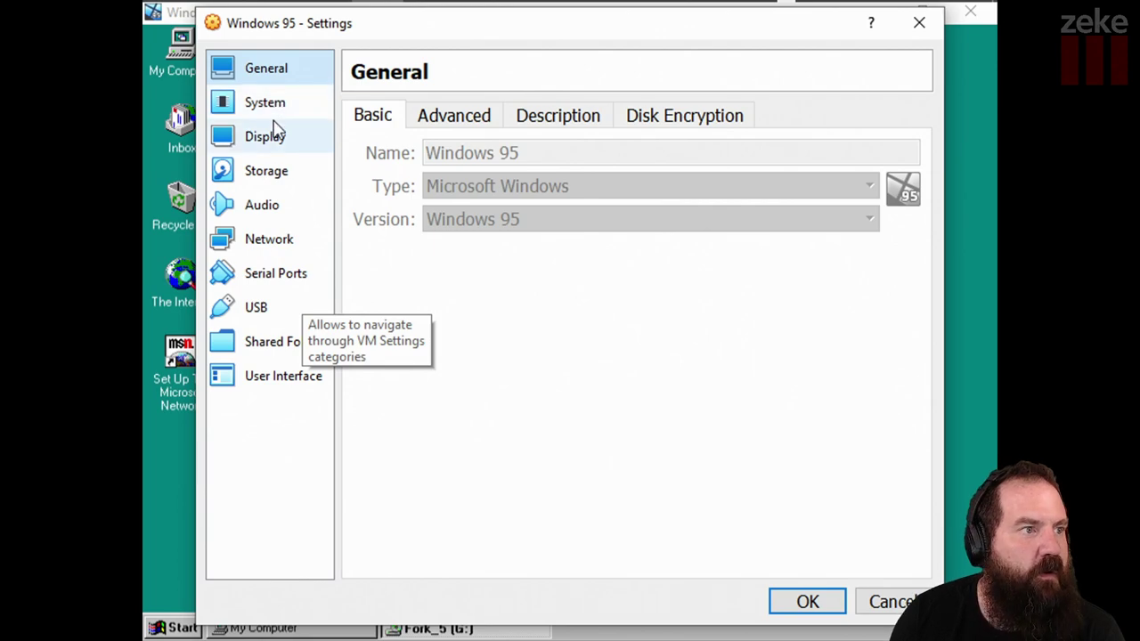
{"action": "left_click", "coordinate": [297, 383]}
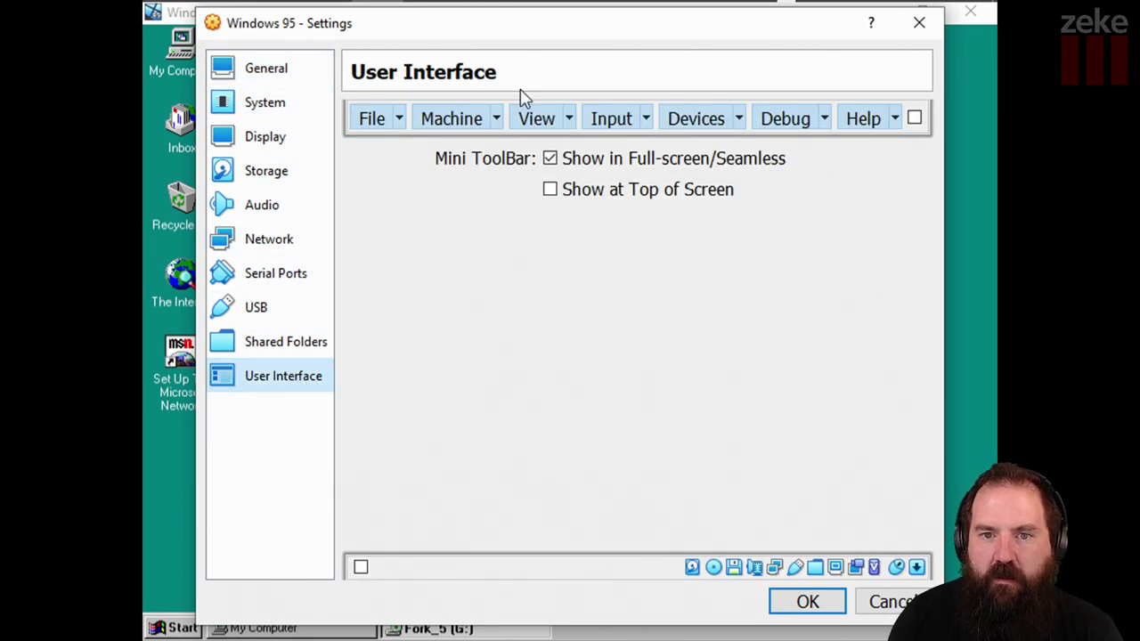
{"action": "left_click", "coordinate": [916, 119]}
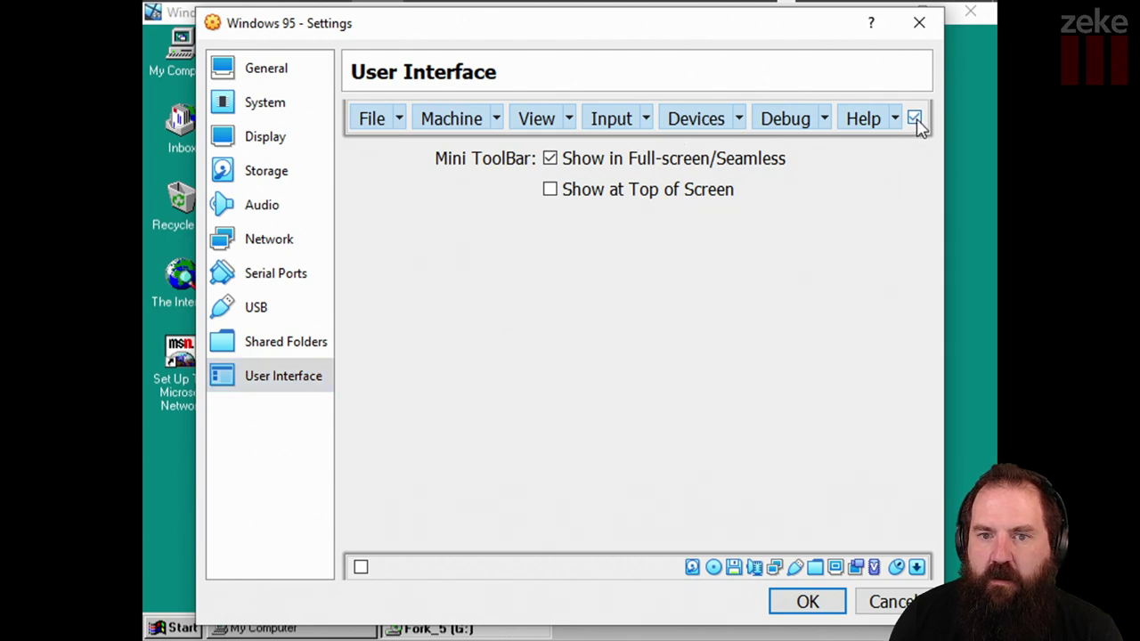
{"action": "left_click", "coordinate": [916, 119]}
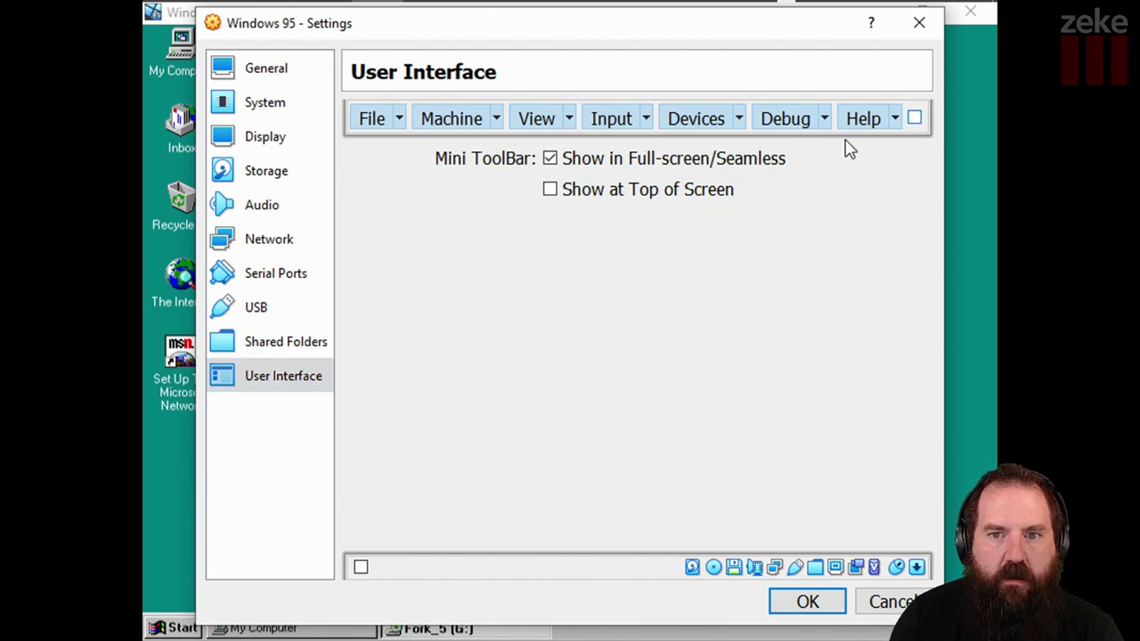
{"action": "left_click", "coordinate": [549, 159]}
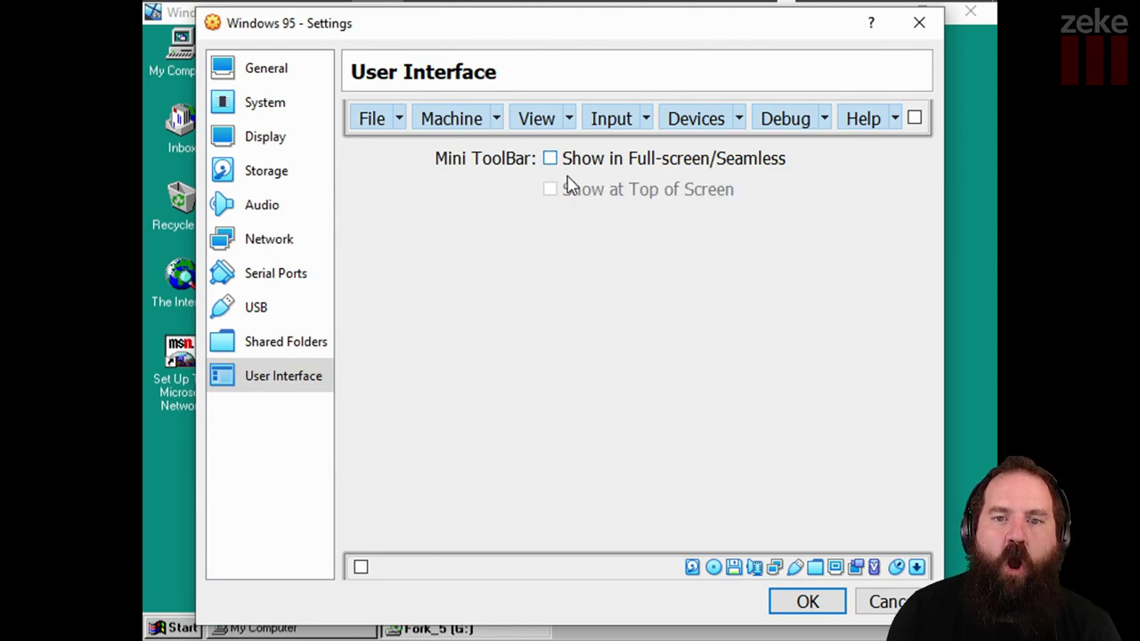
{"action": "left_click", "coordinate": [808, 601]}
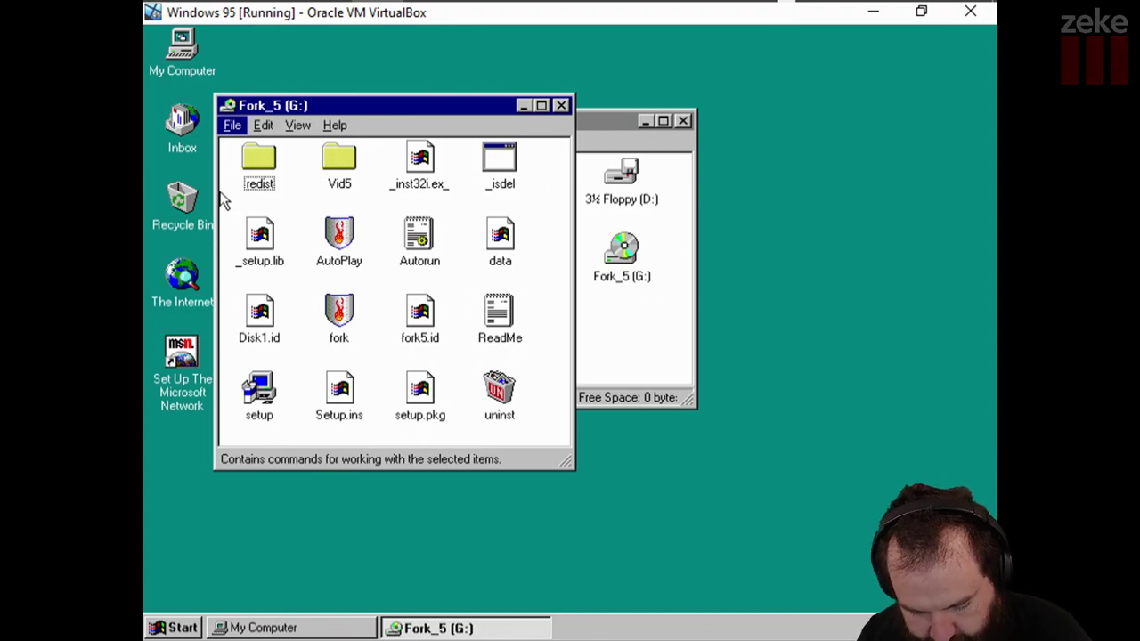
{"action": "key", "text": "ctrl+f"}
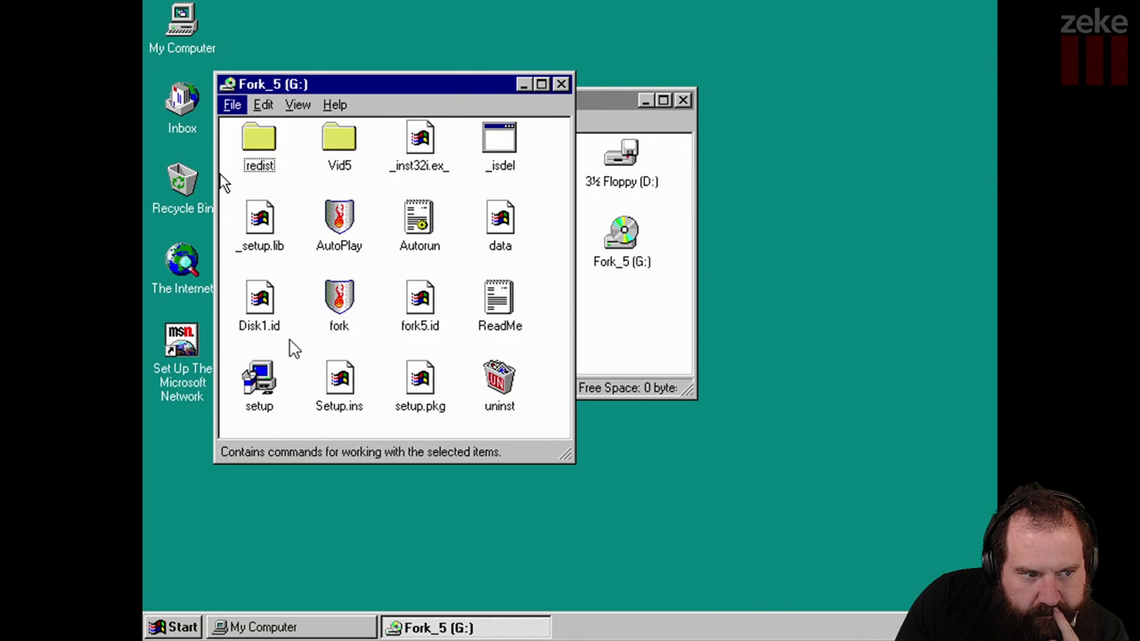
- Launch AutoPlay from the Fork_5 disc, start the game's installer and choose to run the installed copy of A Fork in the Tale
{"action": "key", "text": "Escape"}
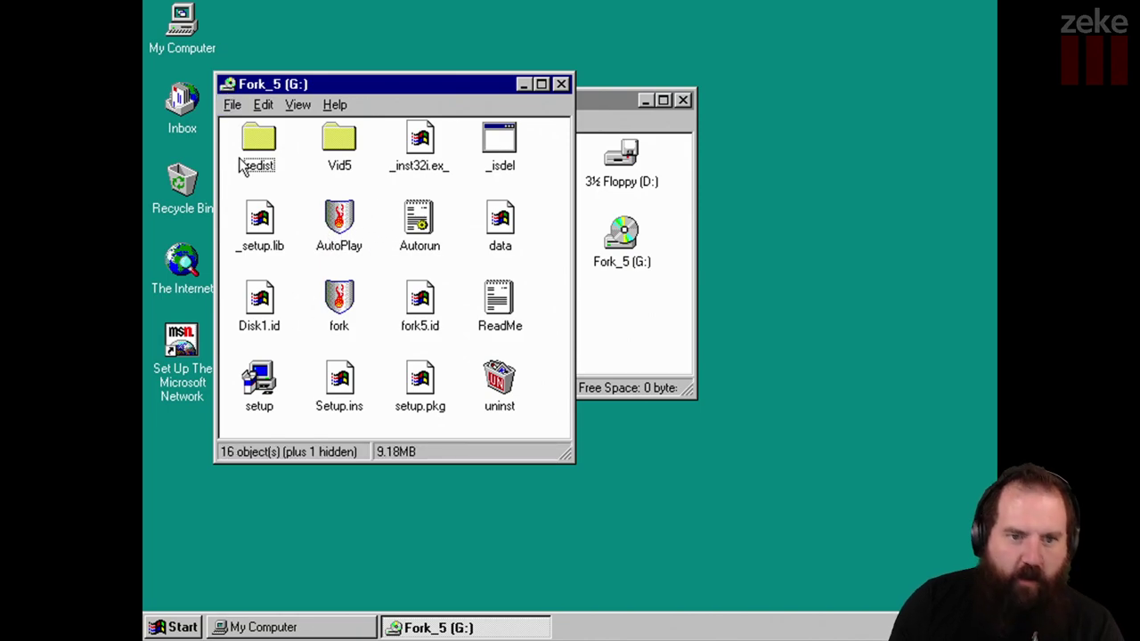
{"action": "double_click", "coordinate": [340, 225]}
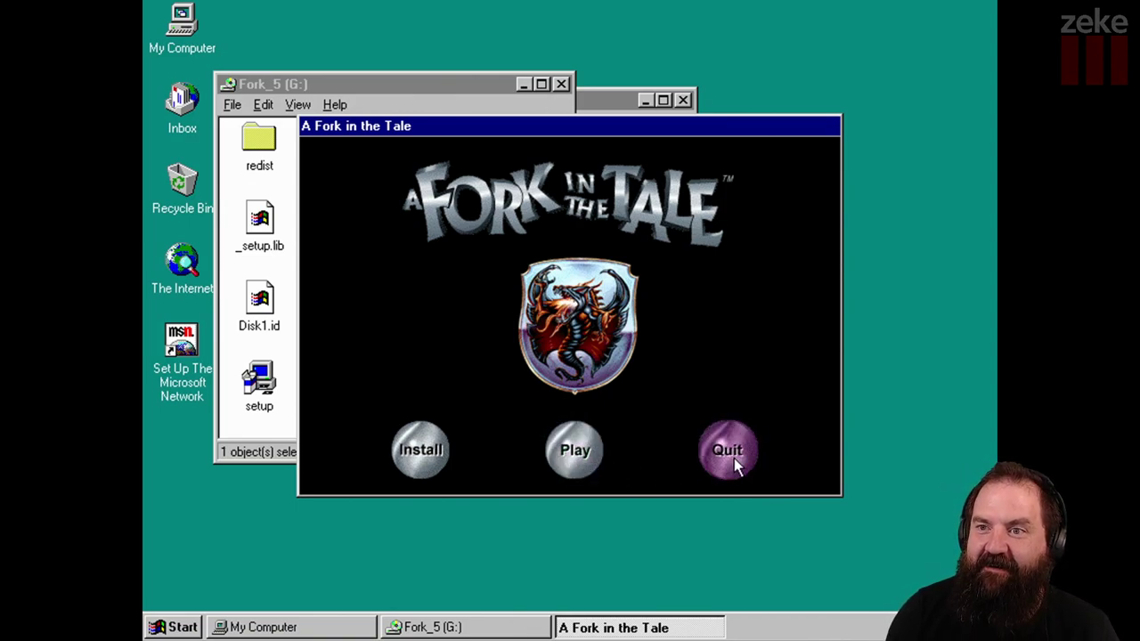
{"action": "left_click", "coordinate": [418, 450]}
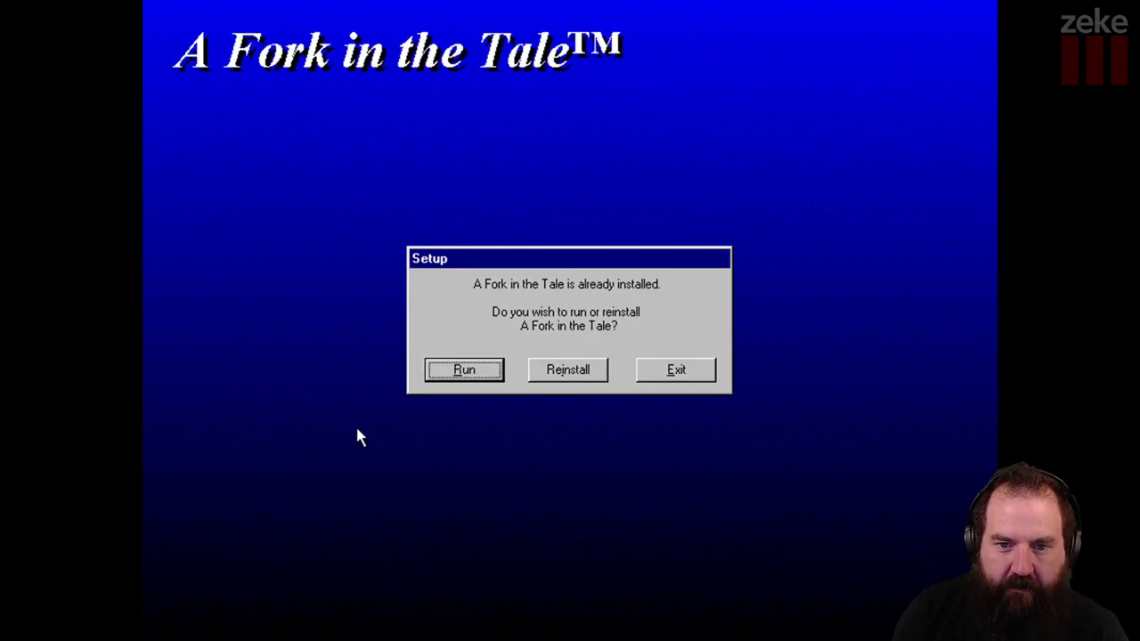
{"action": "left_click", "coordinate": [480, 364]}
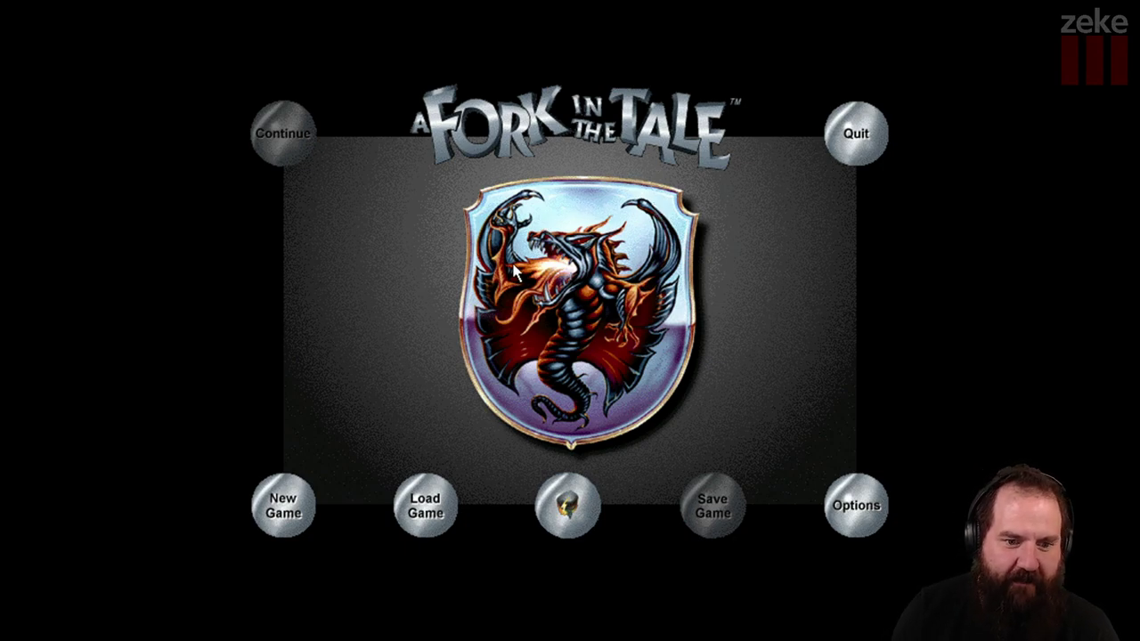
- Set the game's video mode to Direct X in its options and apply the change
{"action": "left_click", "coordinate": [589, 521]}
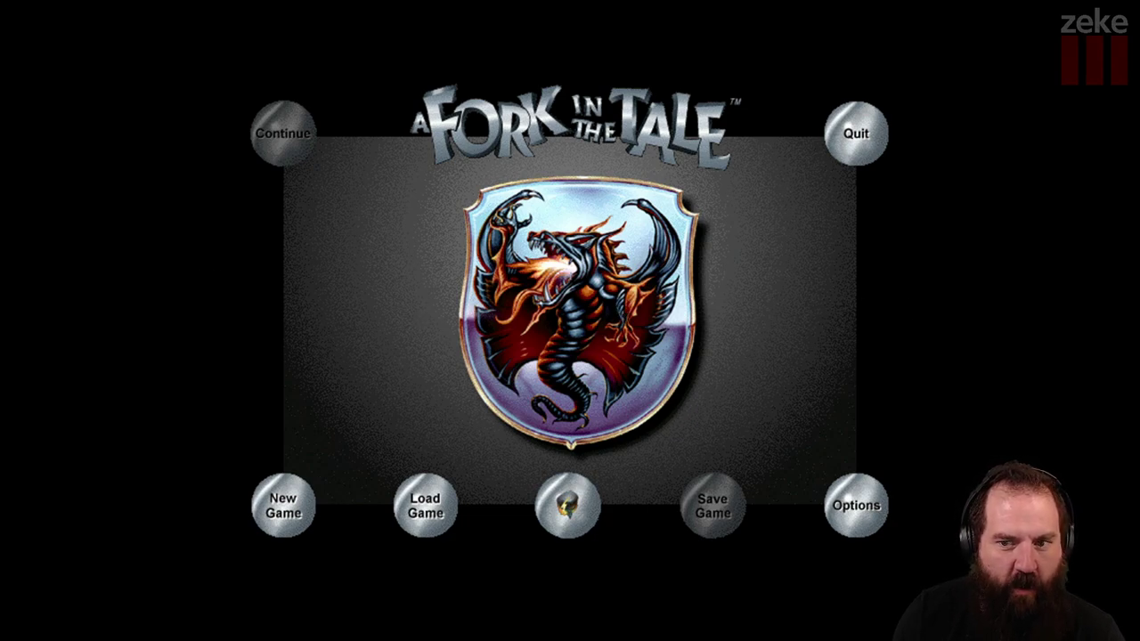
{"action": "left_click", "coordinate": [857, 503]}
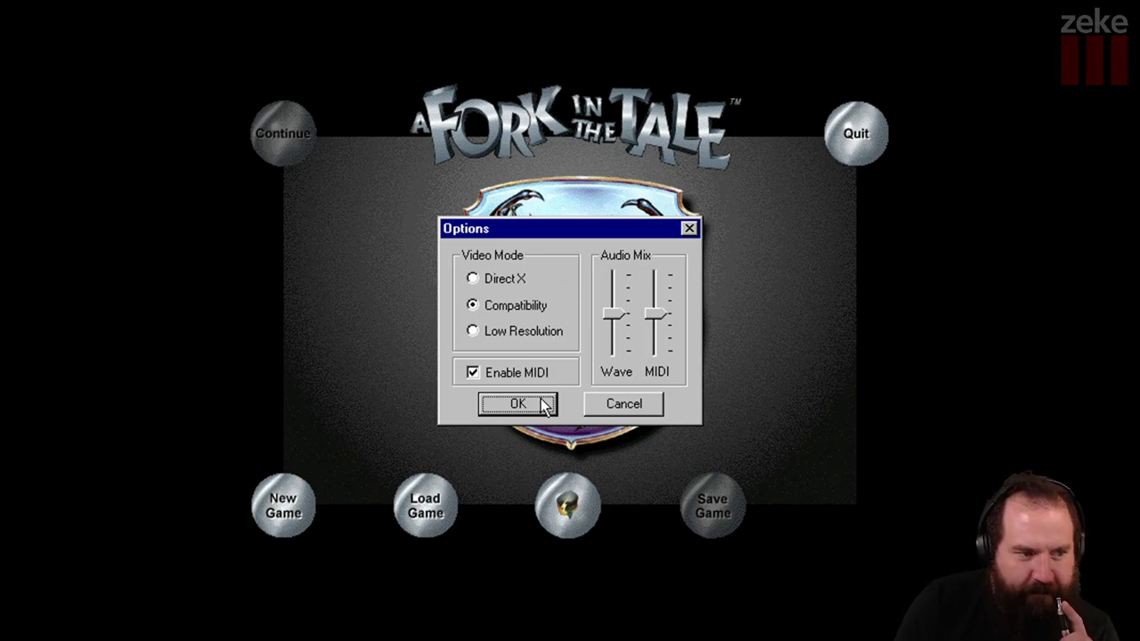
{"action": "left_click", "coordinate": [473, 280]}
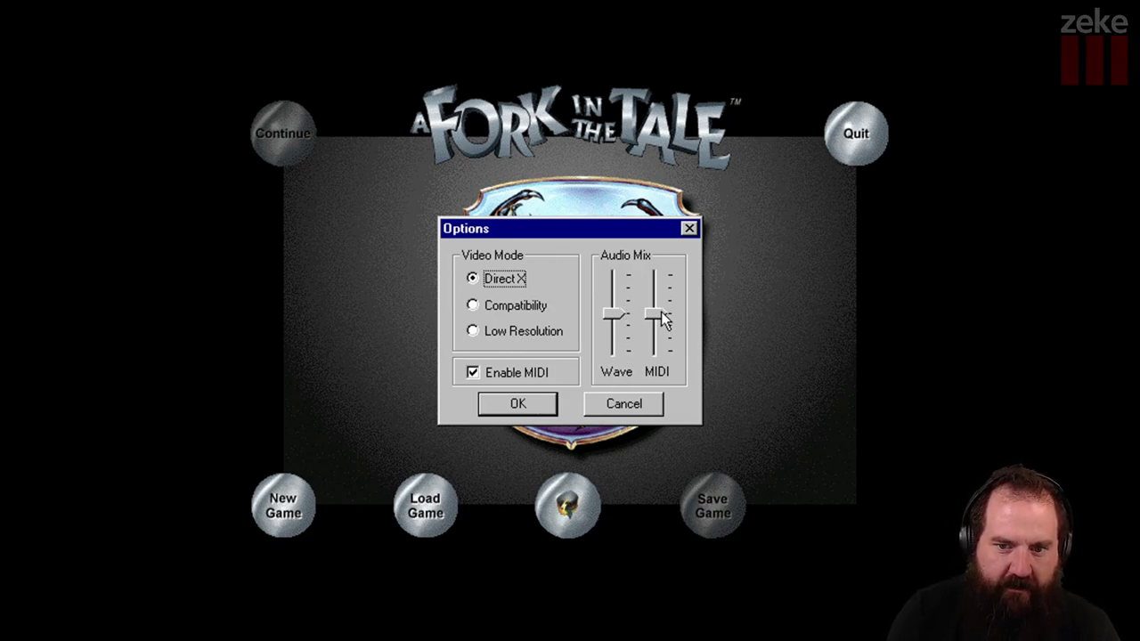
{"action": "left_click", "coordinate": [519, 405]}
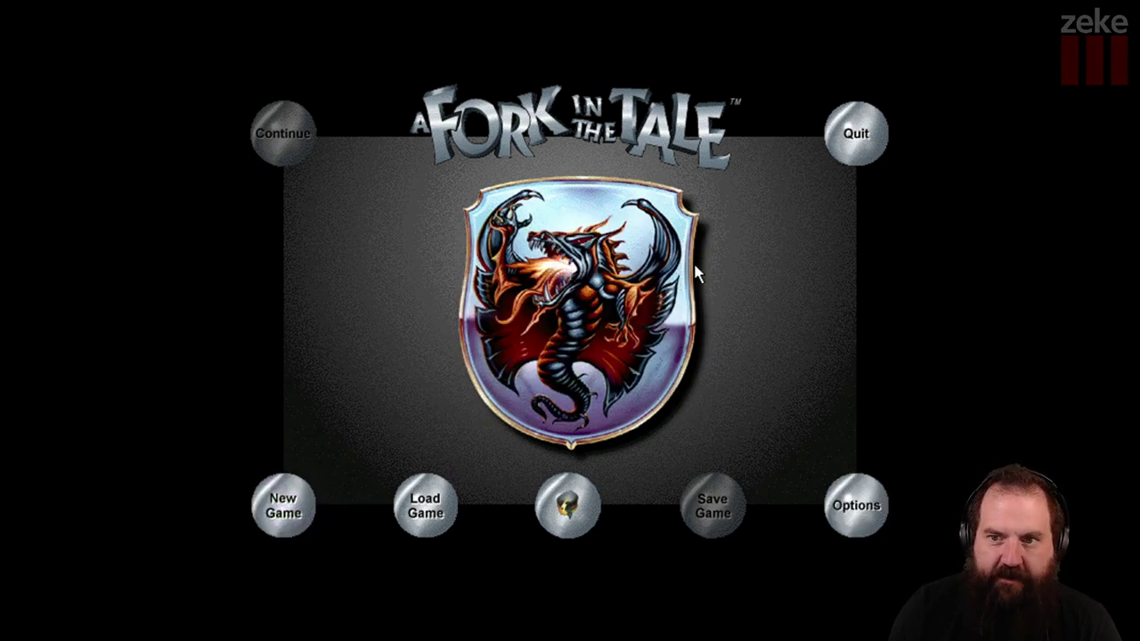
- Start a new game and try to have the game read disc 1
{"action": "left_click", "coordinate": [282, 518]}
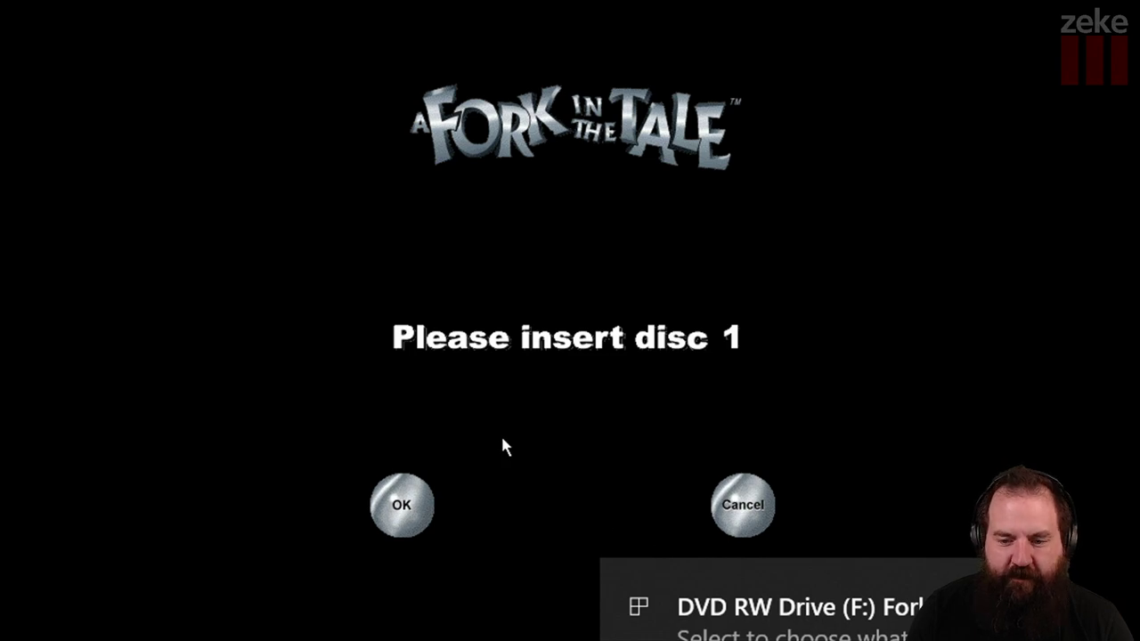
{"action": "left_click", "coordinate": [405, 531]}
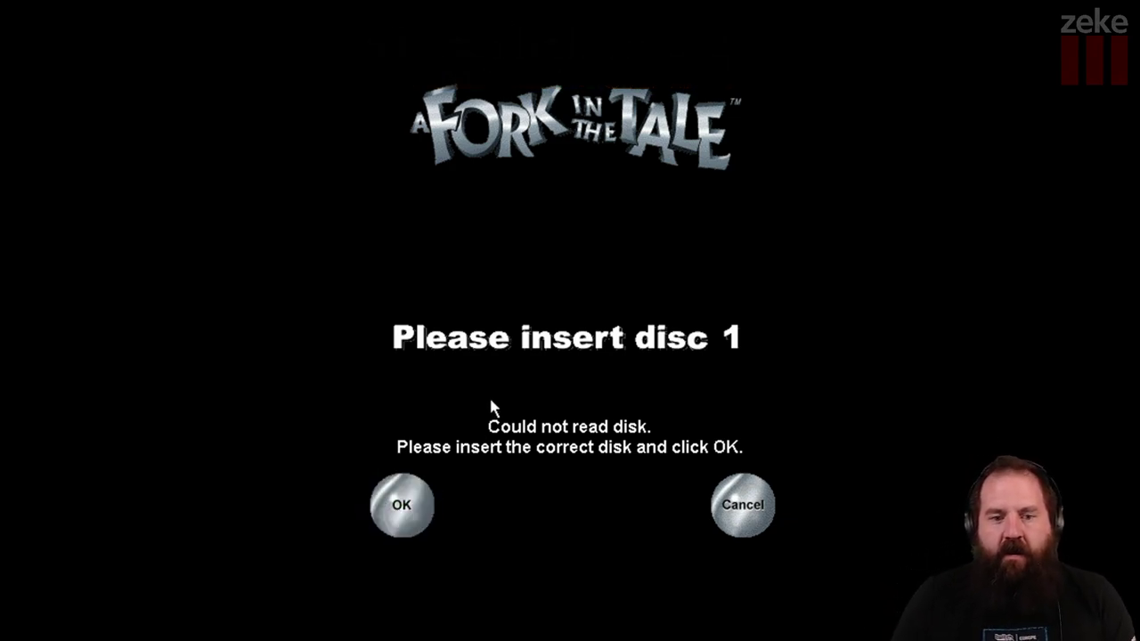
{"action": "left_click", "coordinate": [400, 525]}
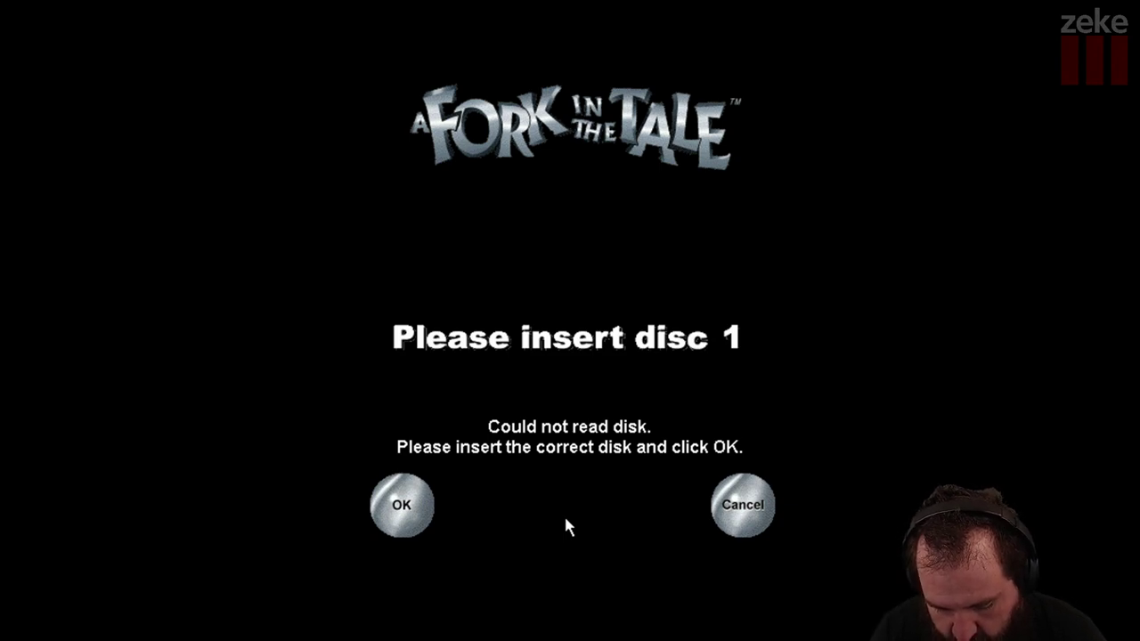
- Switch the virtual machine to windowed mode, reposition its window and detach Host Drive 'F:' from its optical drive
{"action": "key", "text": "ctrl+f"}
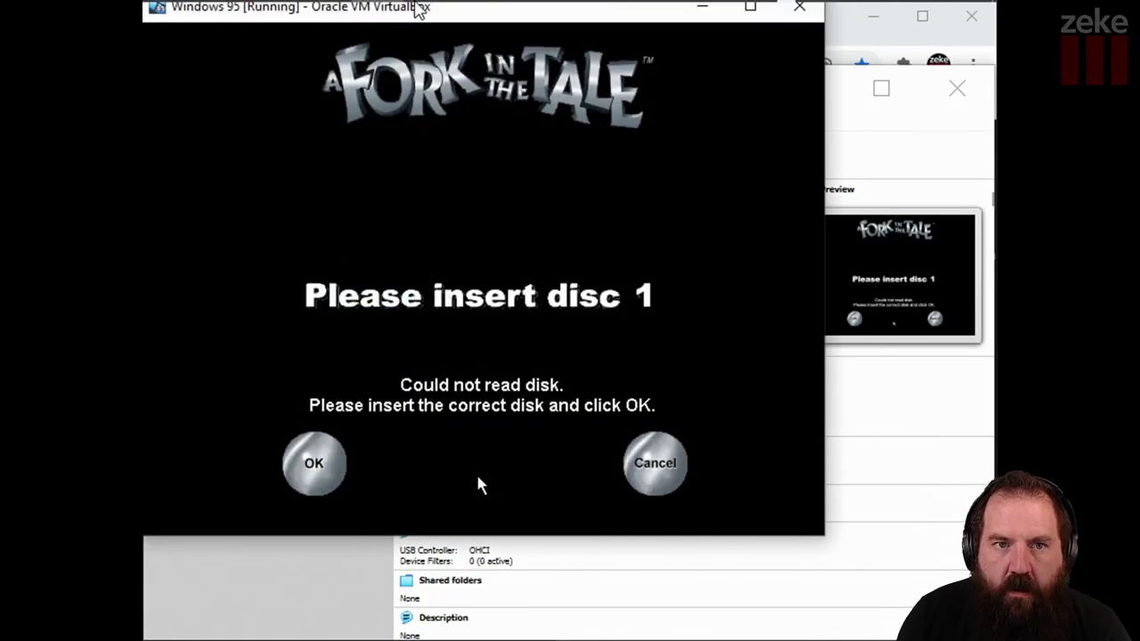
{"action": "mouse_move", "coordinate": [416, 10]}
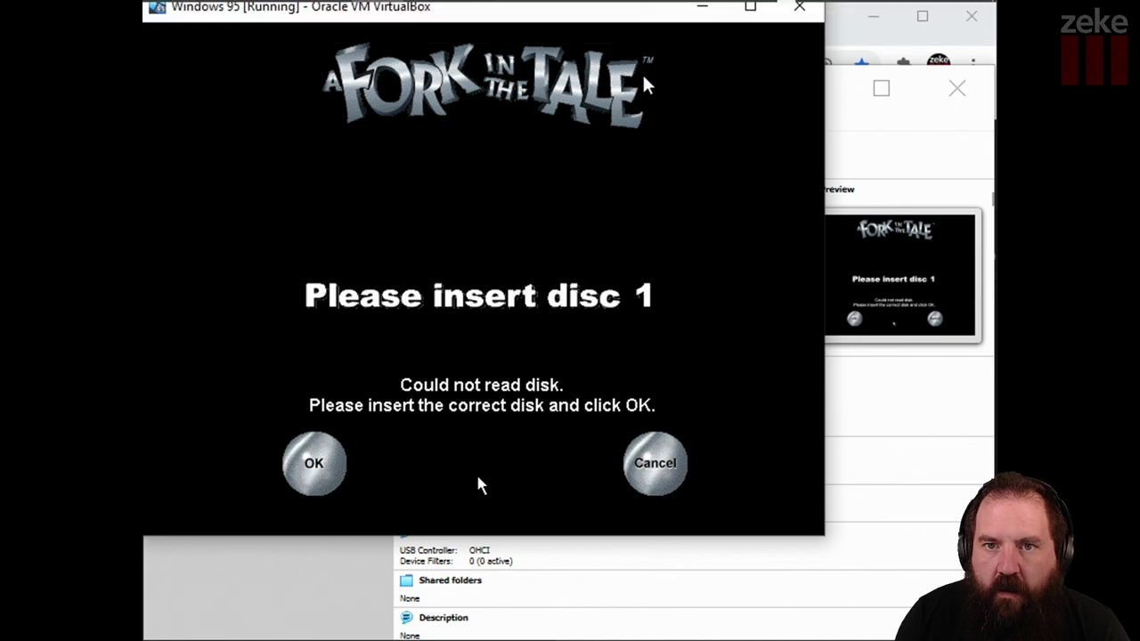
{"action": "left_click_drag", "start_coordinate": [657, 29], "coordinate": [751, 114]}
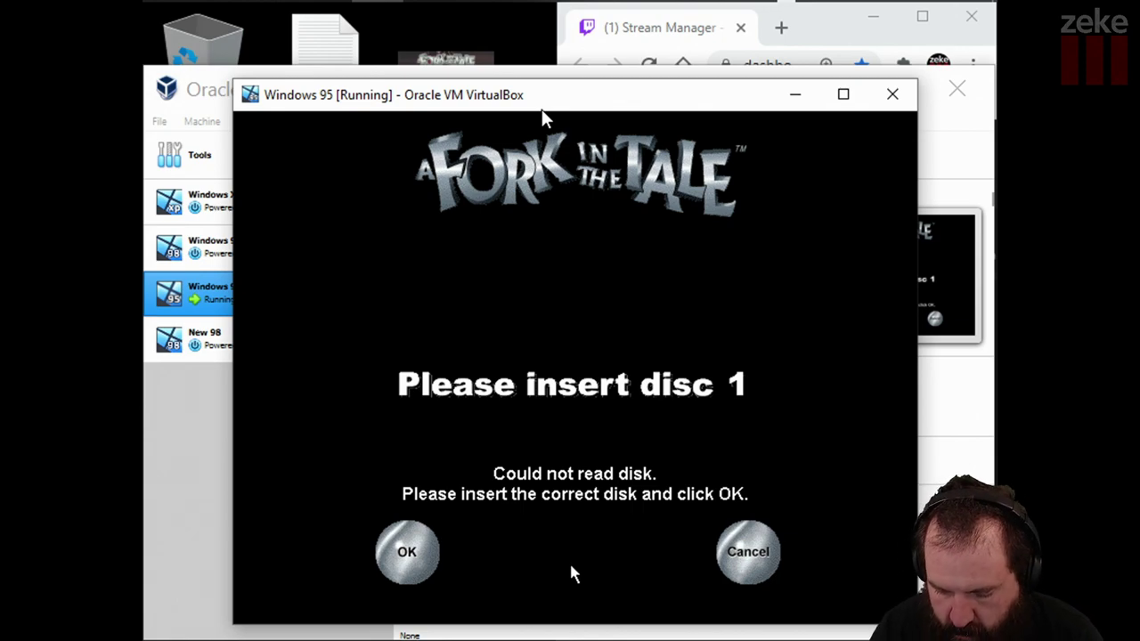
{"action": "key", "text": "ctrl+Home"}
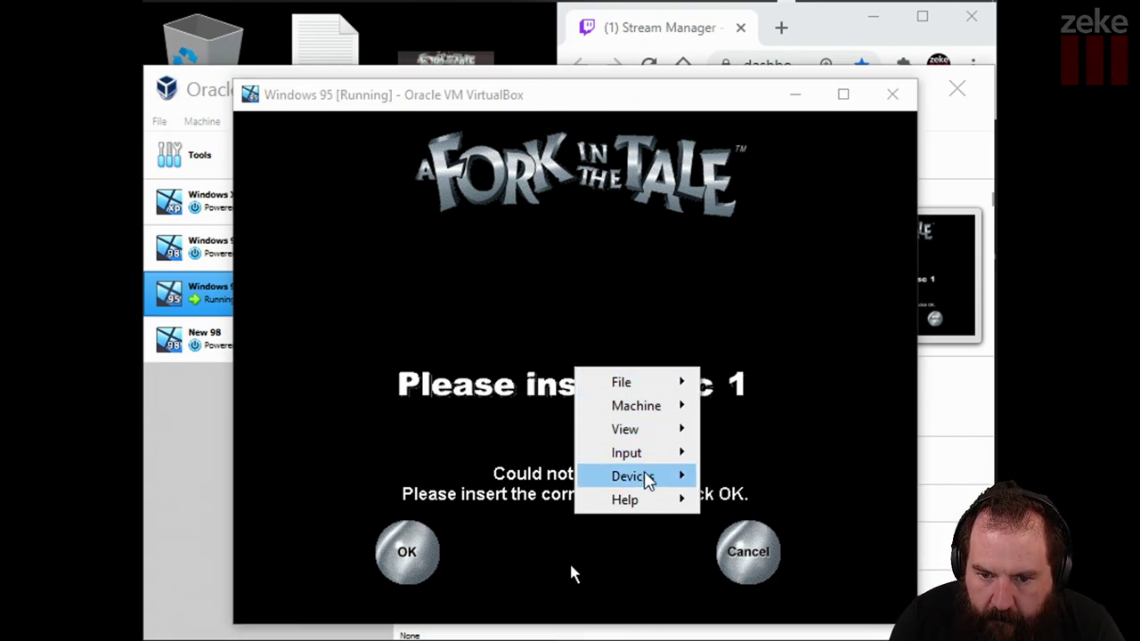
{"action": "mouse_move", "coordinate": [648, 478]}
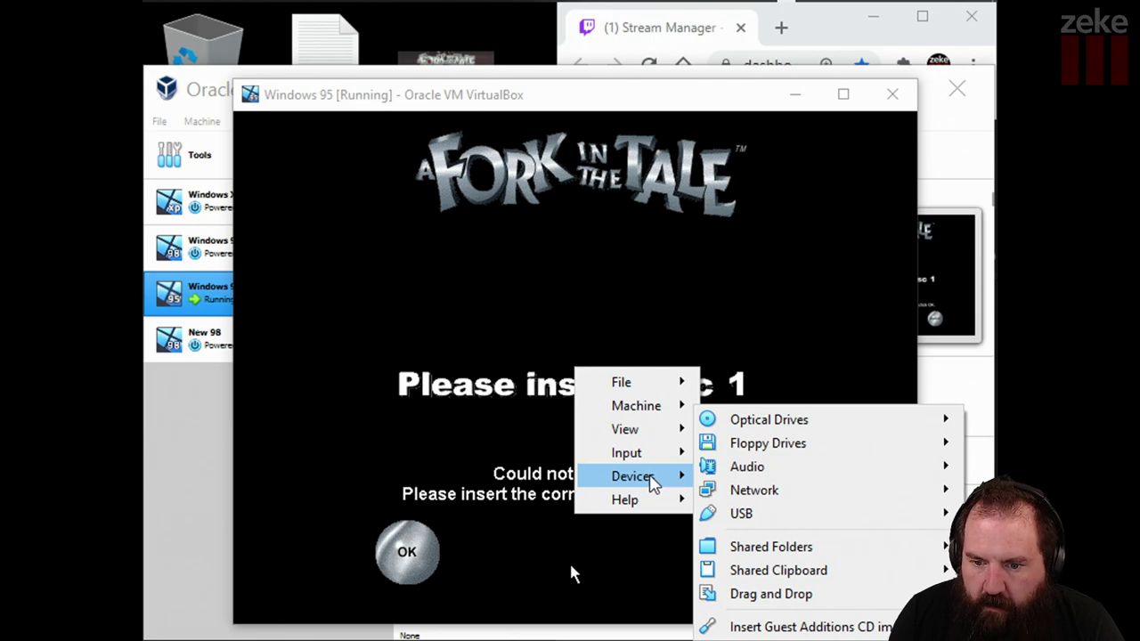
{"action": "mouse_move", "coordinate": [733, 488]}
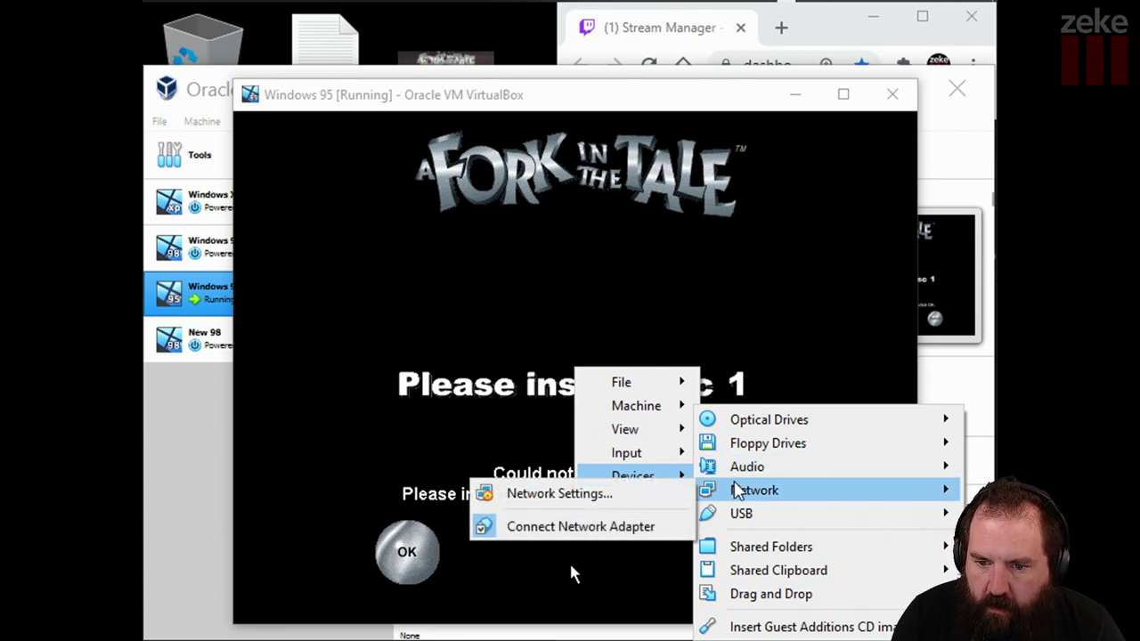
{"action": "mouse_move", "coordinate": [784, 426]}
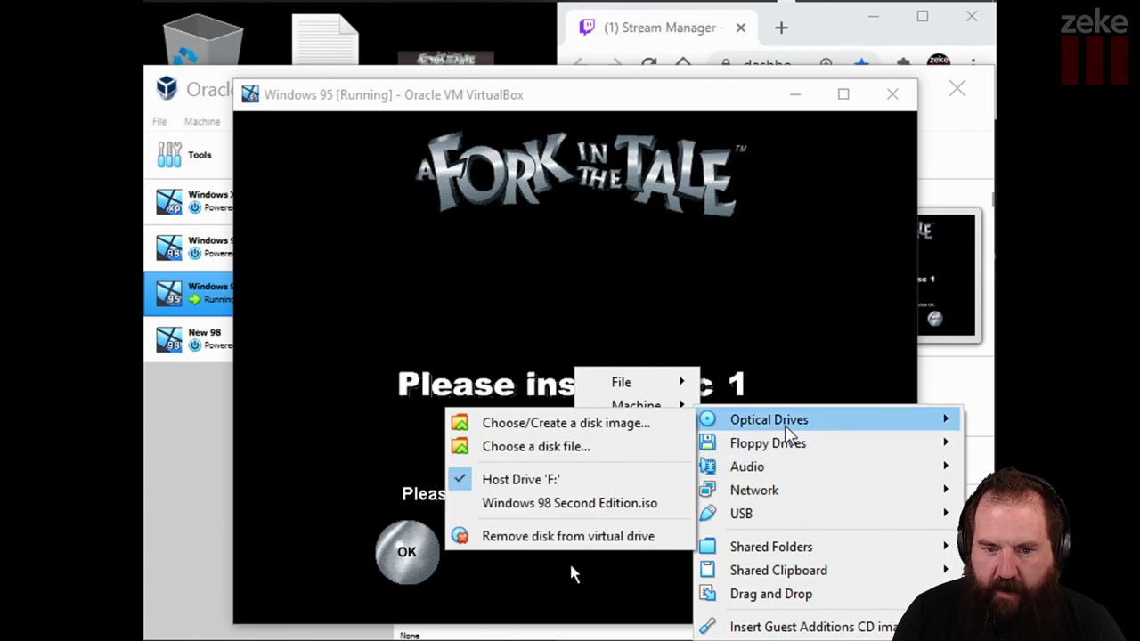
{"action": "left_click", "coordinate": [602, 485]}
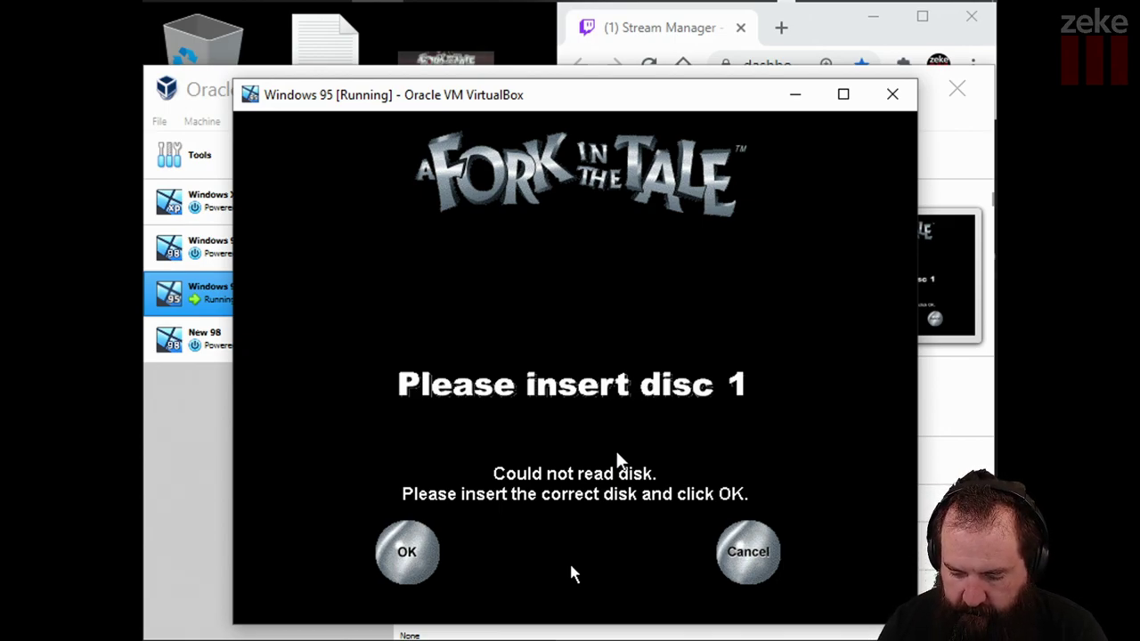
- Attach Host Drive 'F:' to the virtual machine's optical drive again
{"action": "key", "text": "ctrl+Home"}
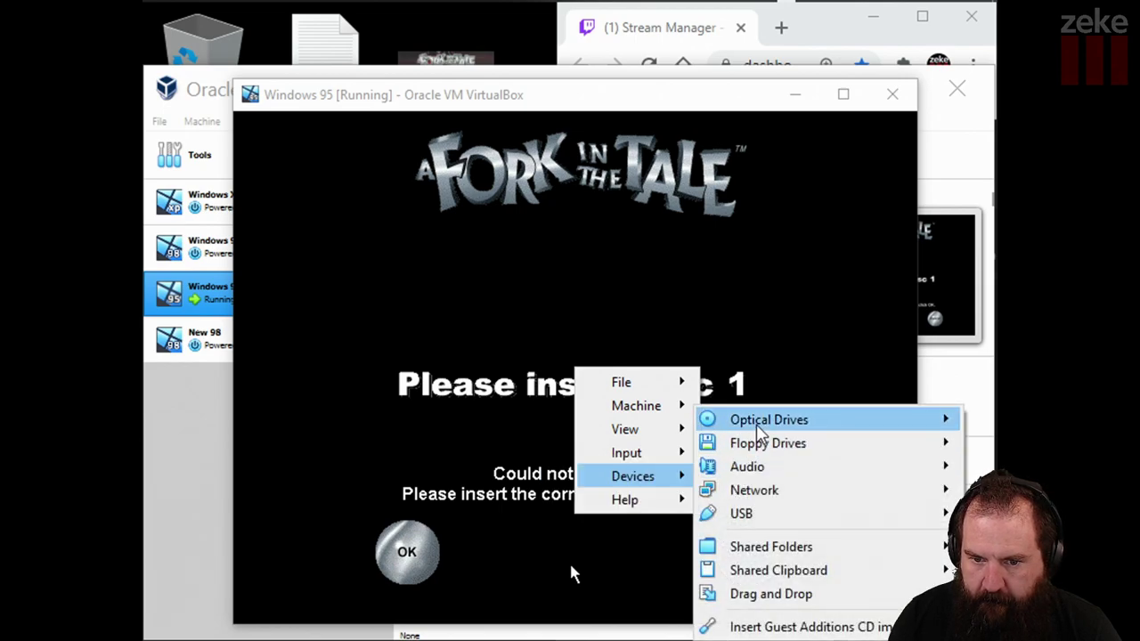
{"action": "mouse_move", "coordinate": [759, 427]}
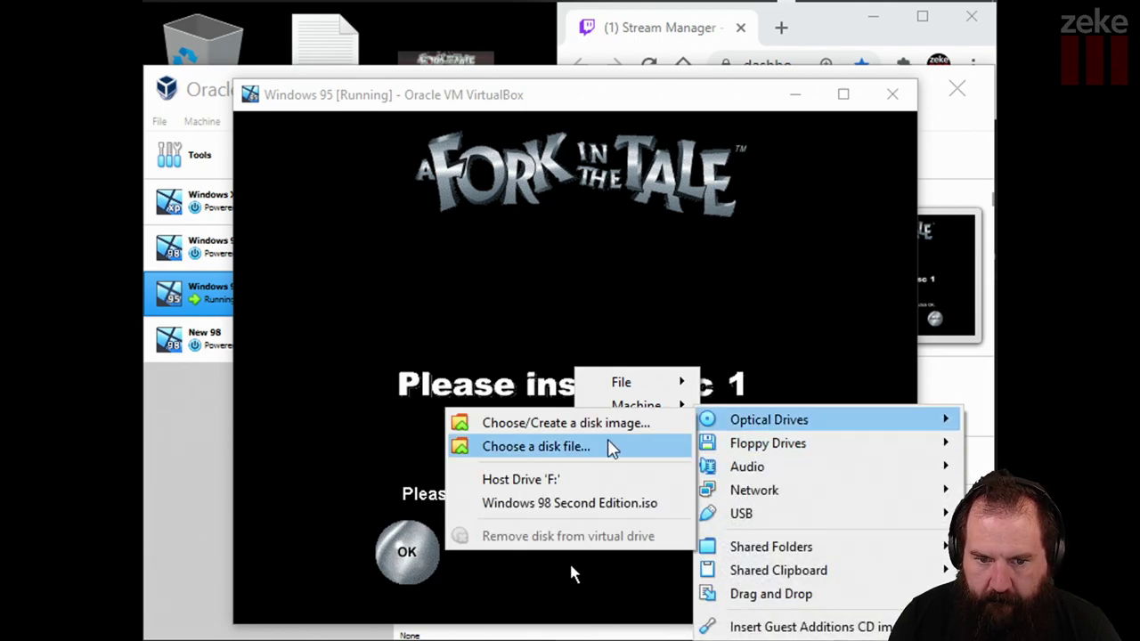
{"action": "left_click", "coordinate": [583, 485]}
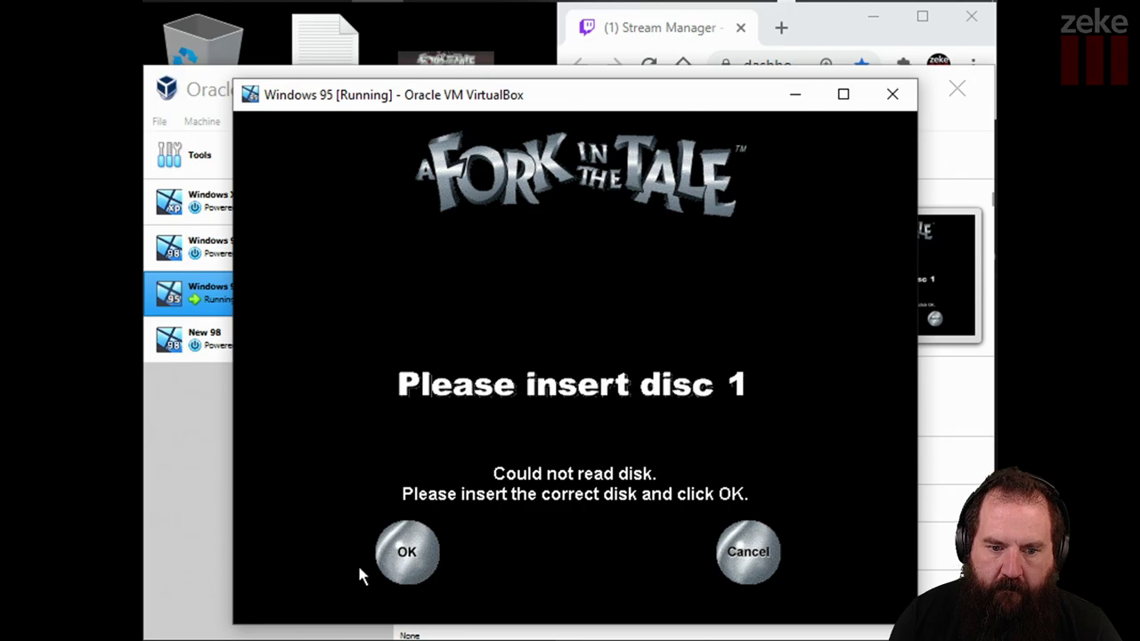
- Confirm disc 1 to begin the game, return to full-screen mode and choose the on-screen movement arrow during the street scene
{"action": "left_click", "coordinate": [400, 557]}
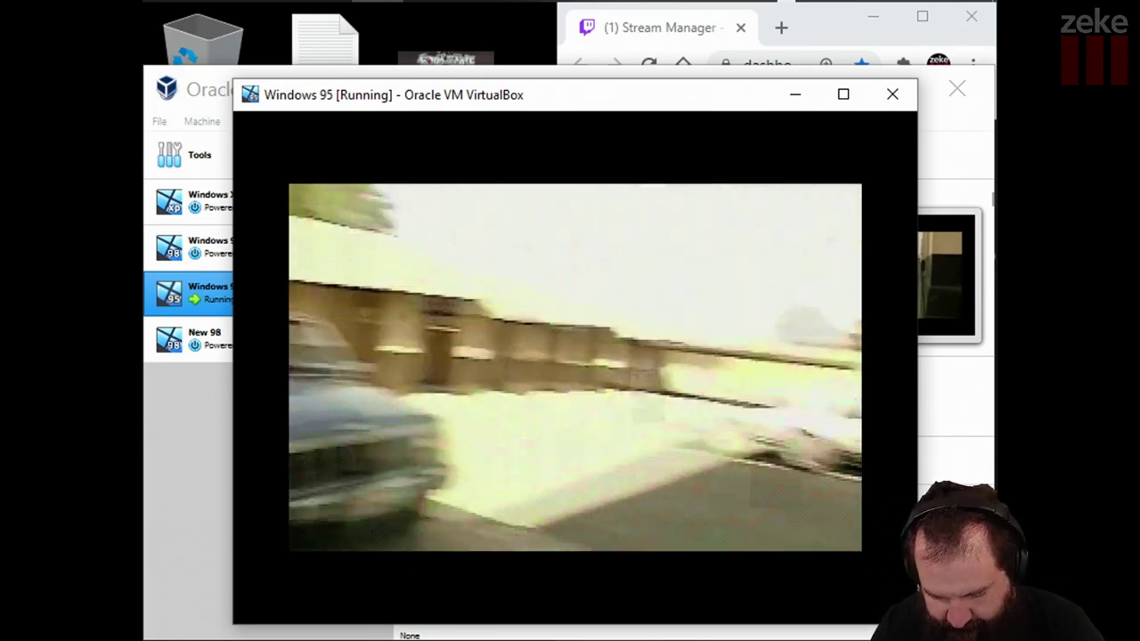
{"action": "key", "text": "ctrl+f"}
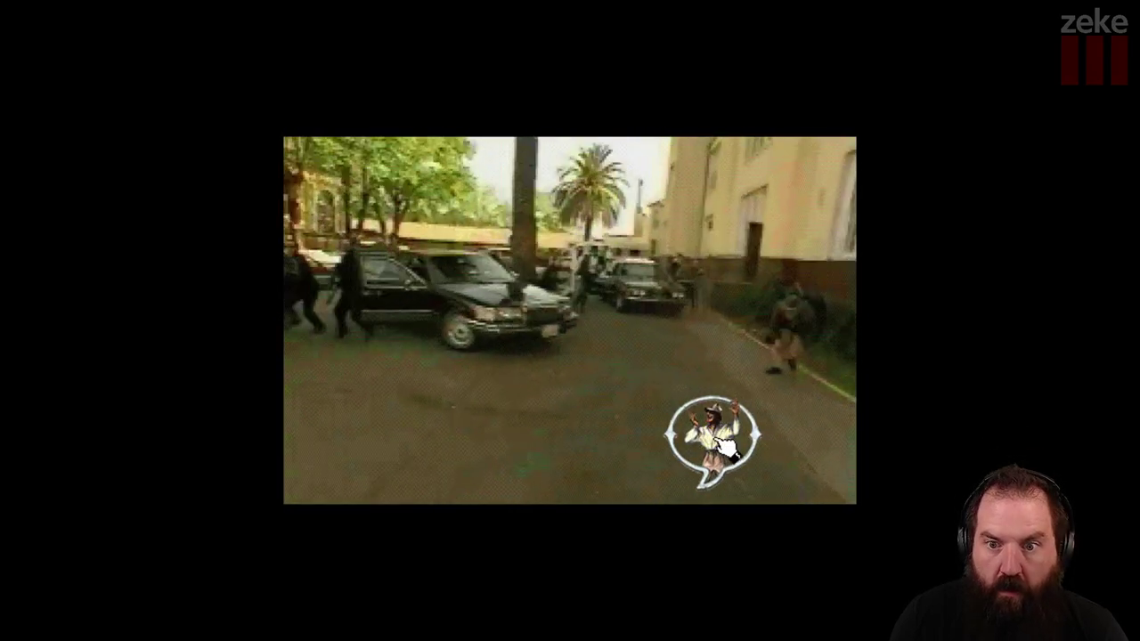
{"action": "left_click", "coordinate": [396, 405]}
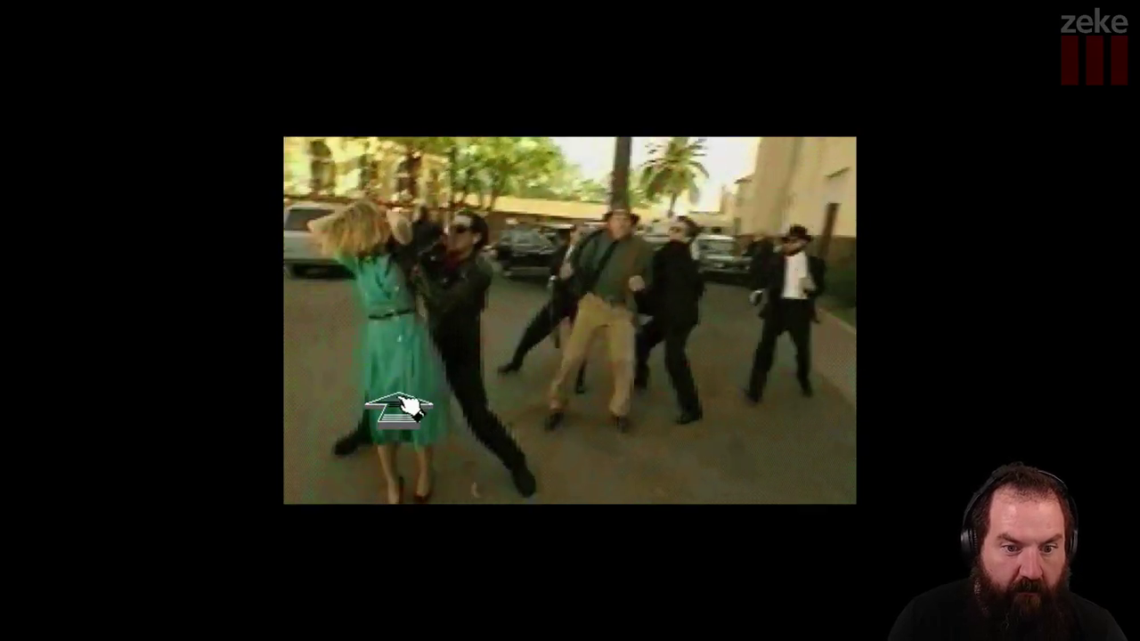